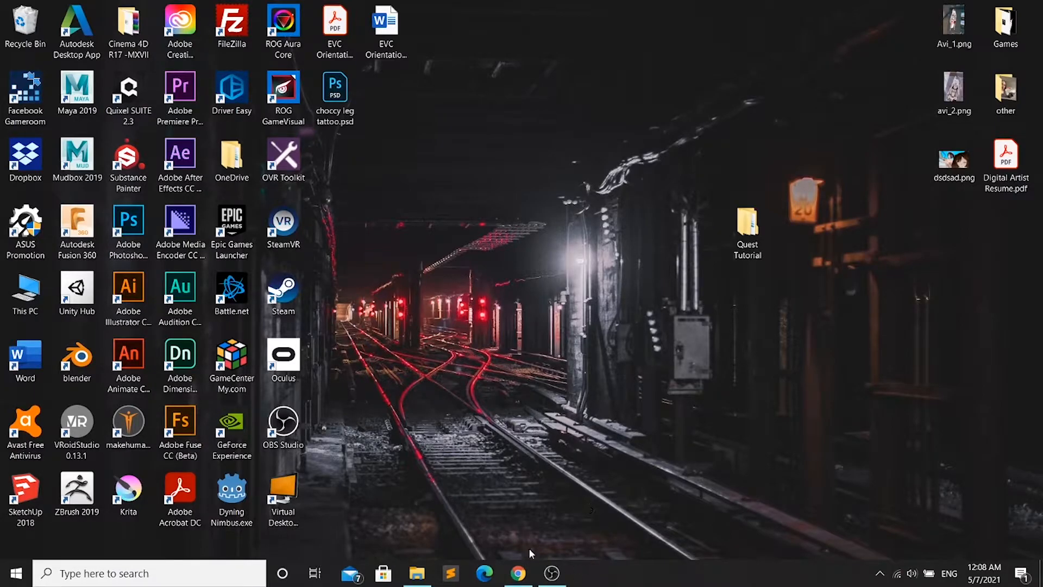
- Open the browser and compare the SDK2 and SDK3 options on the VRChat download page
left_click(517, 572)
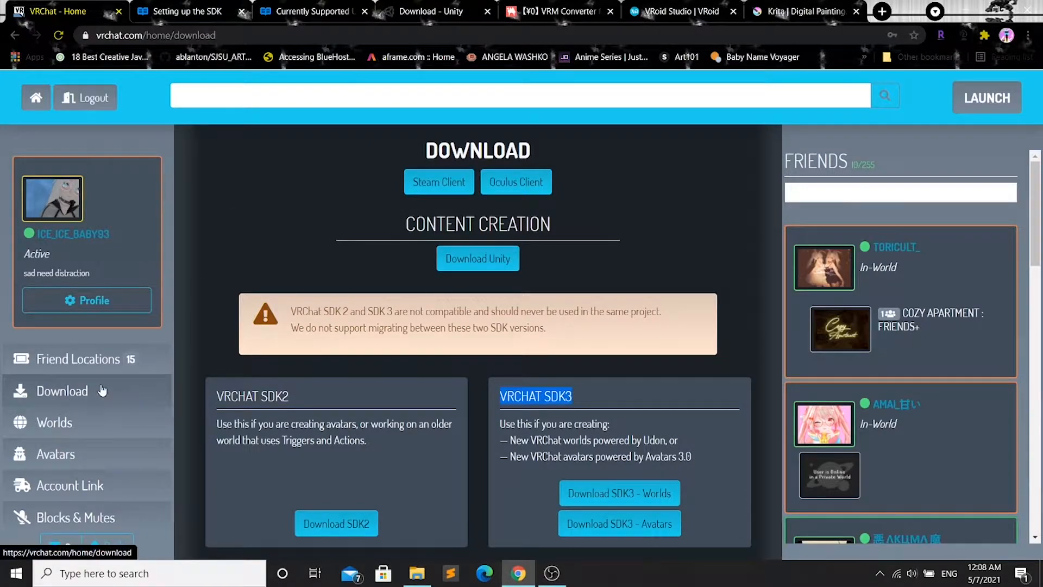
left_click_drag(215, 395, 294, 397)
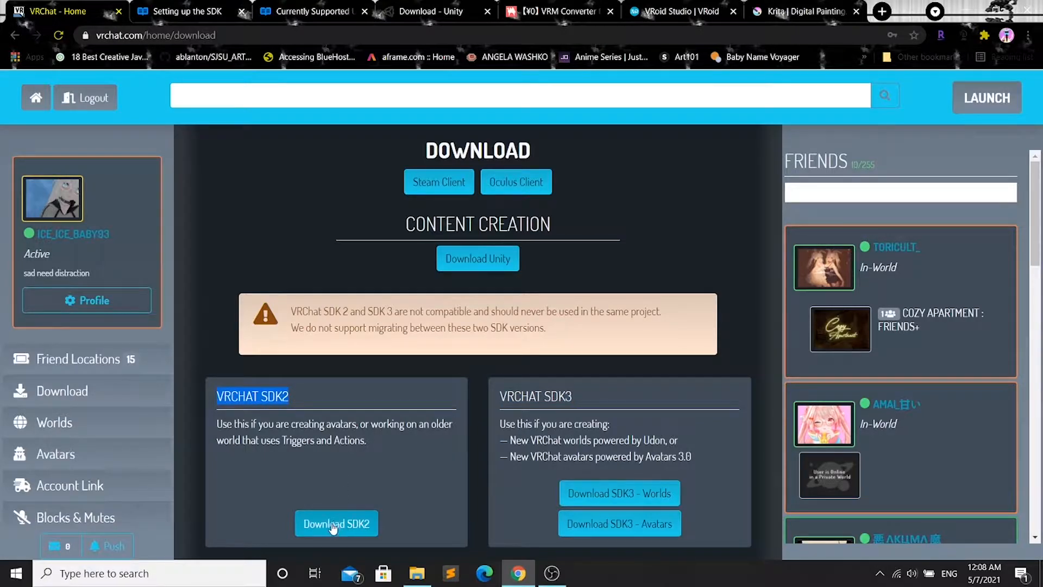
left_click_drag(502, 399, 579, 404)
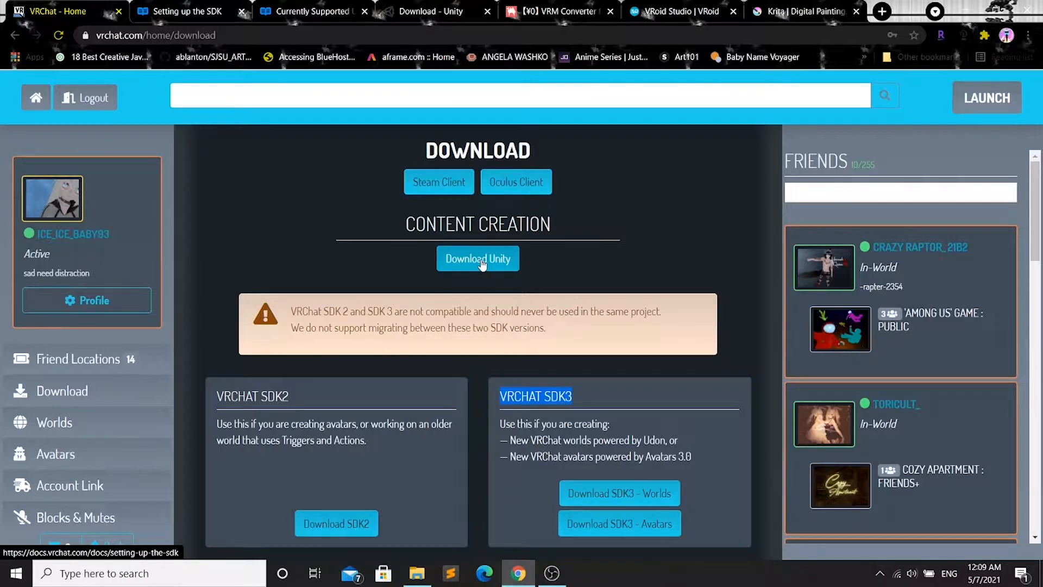
- Review VRChat's SDK setup guide and its currently supported Unity version page, and view the Unity download page
left_click(183, 12)
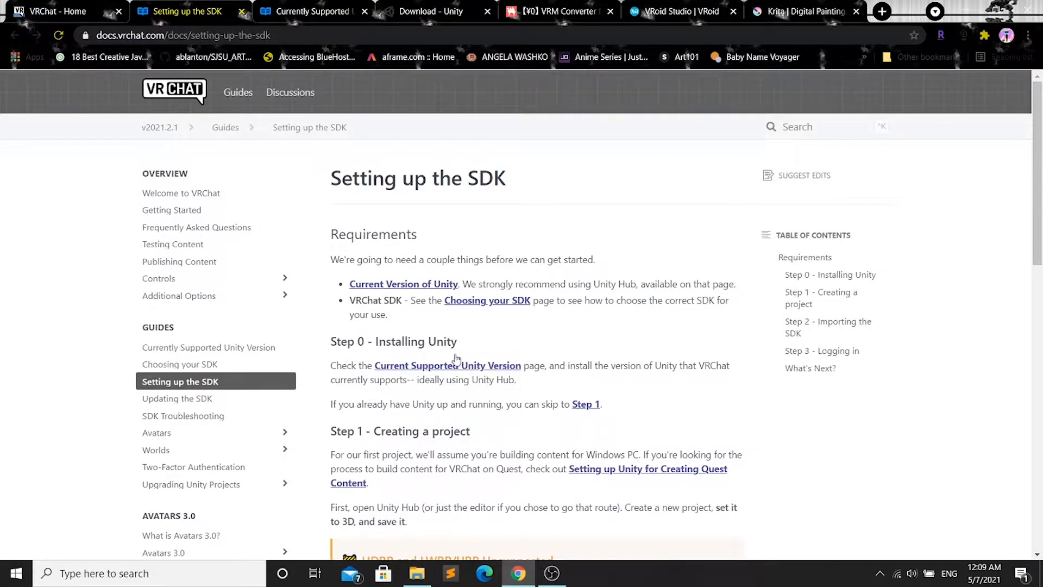
left_click(321, 11)
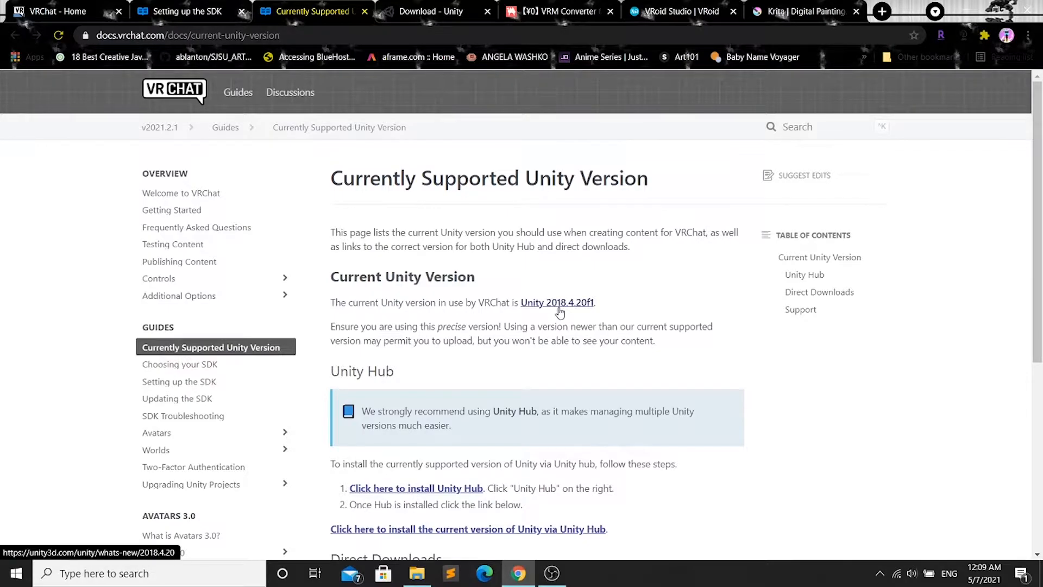
left_click_drag(510, 326, 679, 327)
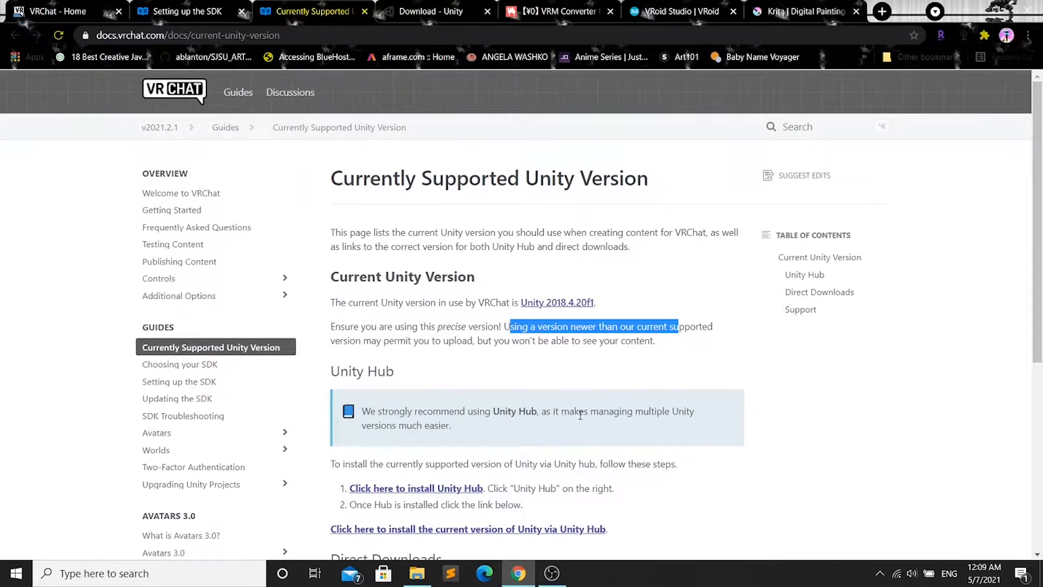
left_click_drag(492, 411, 693, 429)
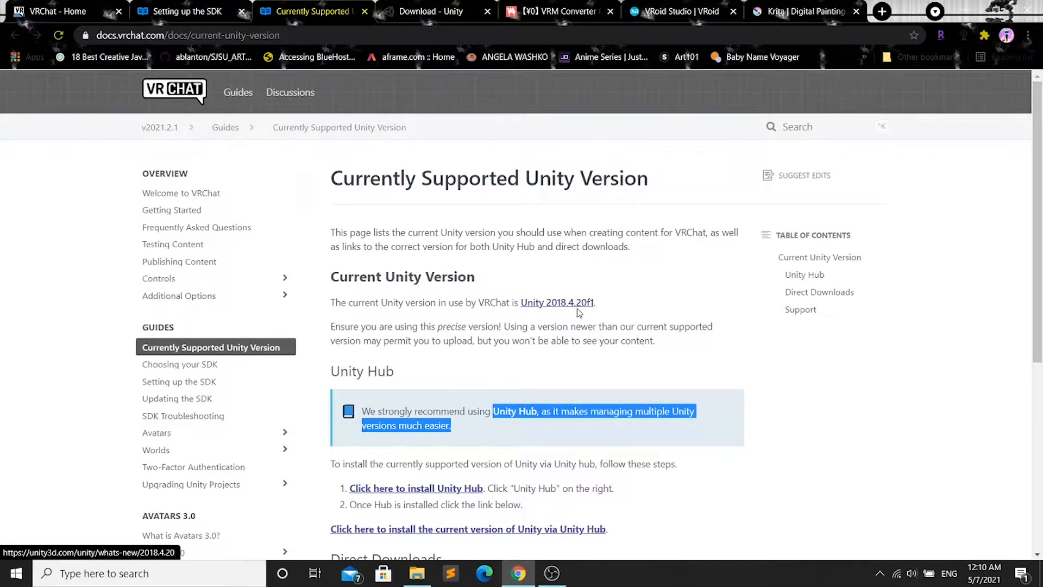
left_click(416, 14)
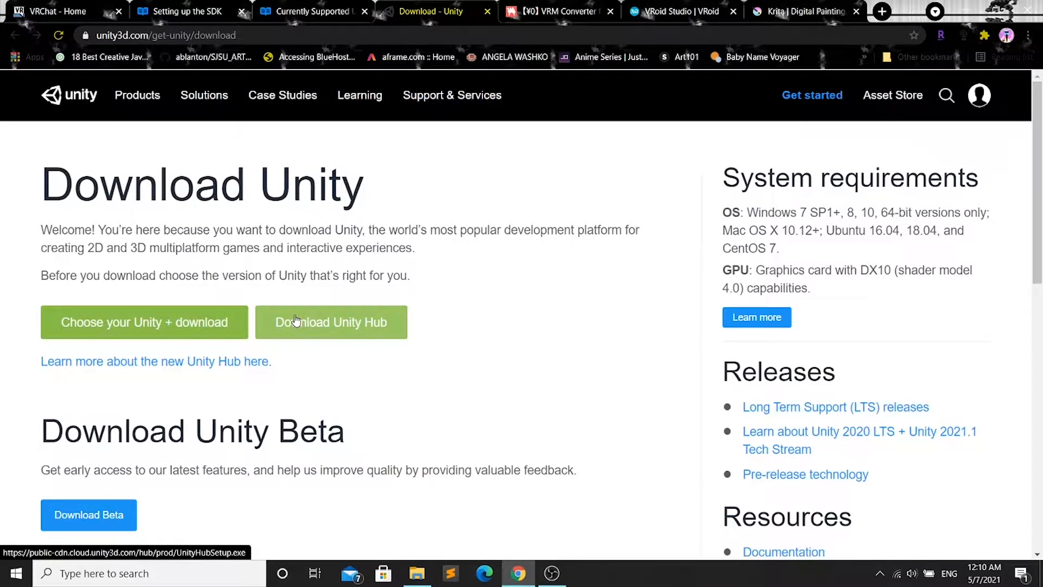
- Examine the free VRM Converter for VRChat download page on BOOTH
left_click(562, 12)
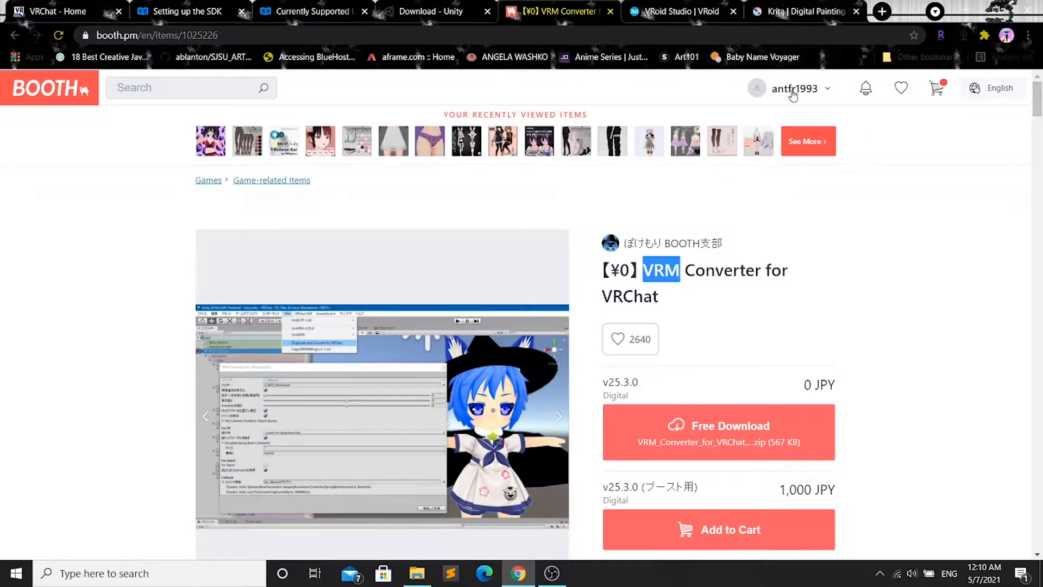
left_click_drag(643, 270, 804, 290)
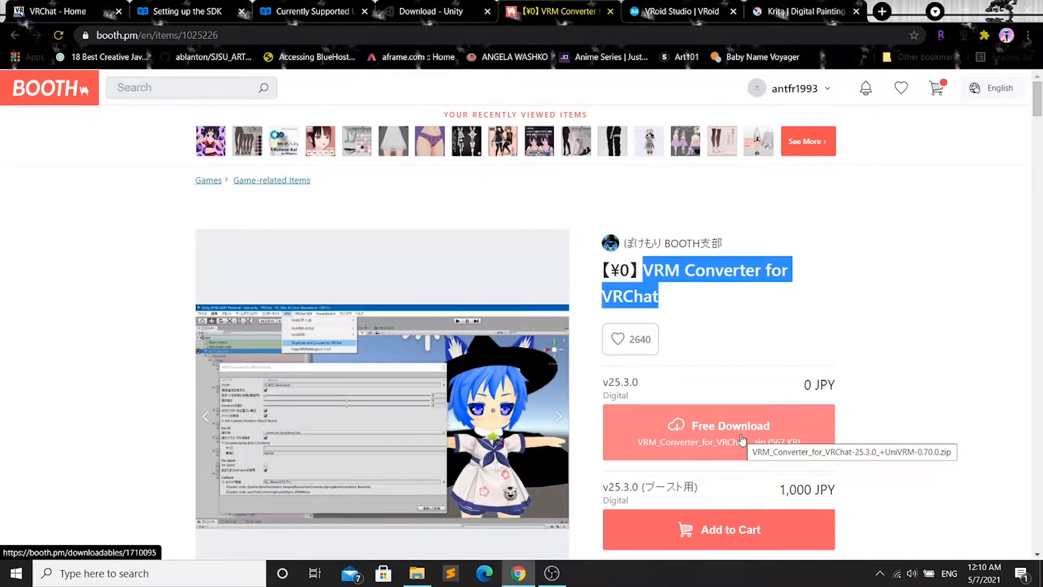
left_click(702, 301)
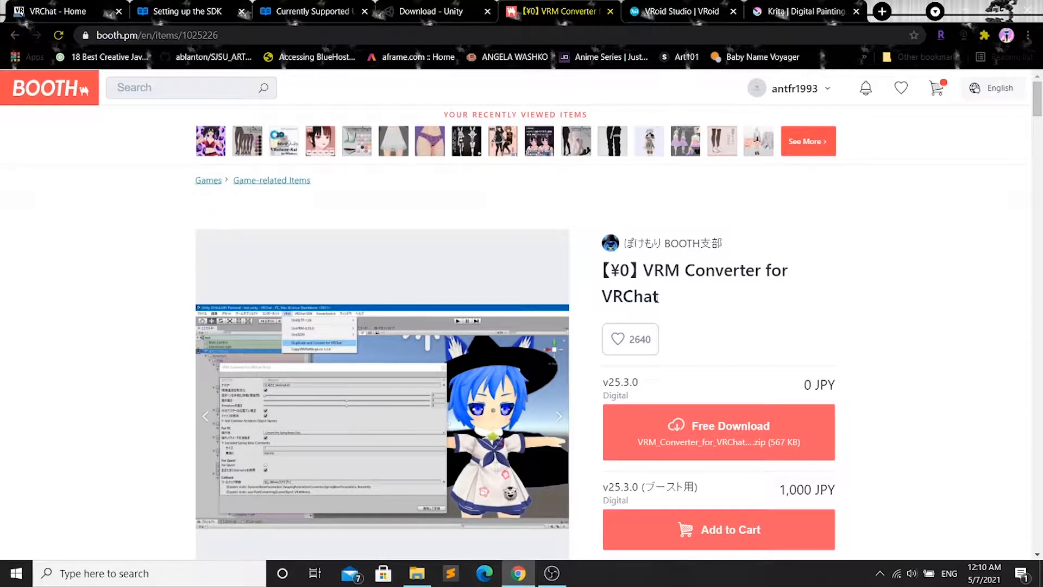
left_click_drag(643, 270, 684, 270)
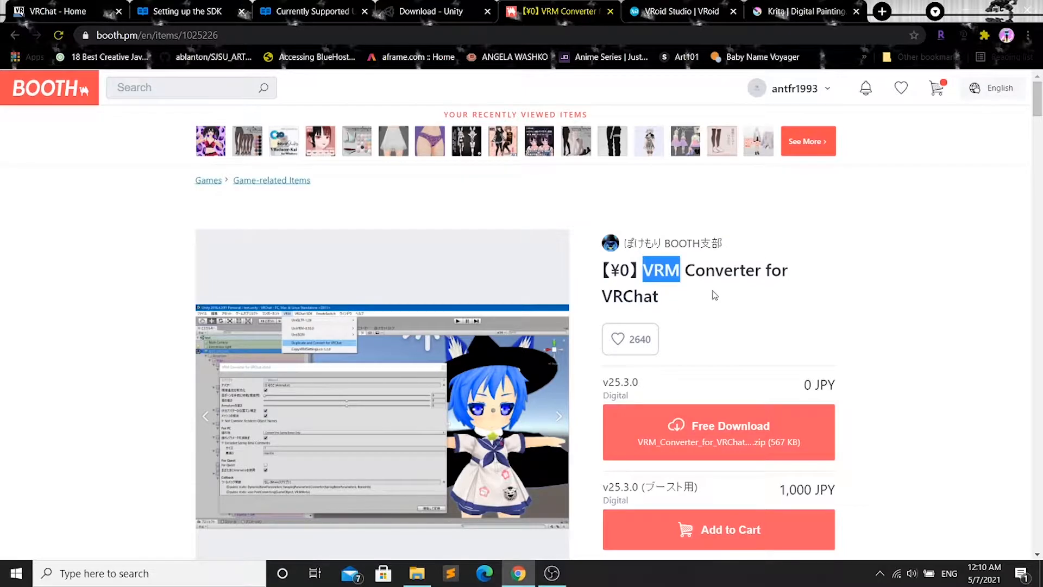
- Look through the VRoid Studio site and its release notes, and view the Krita website
key("ctrl+Tab")
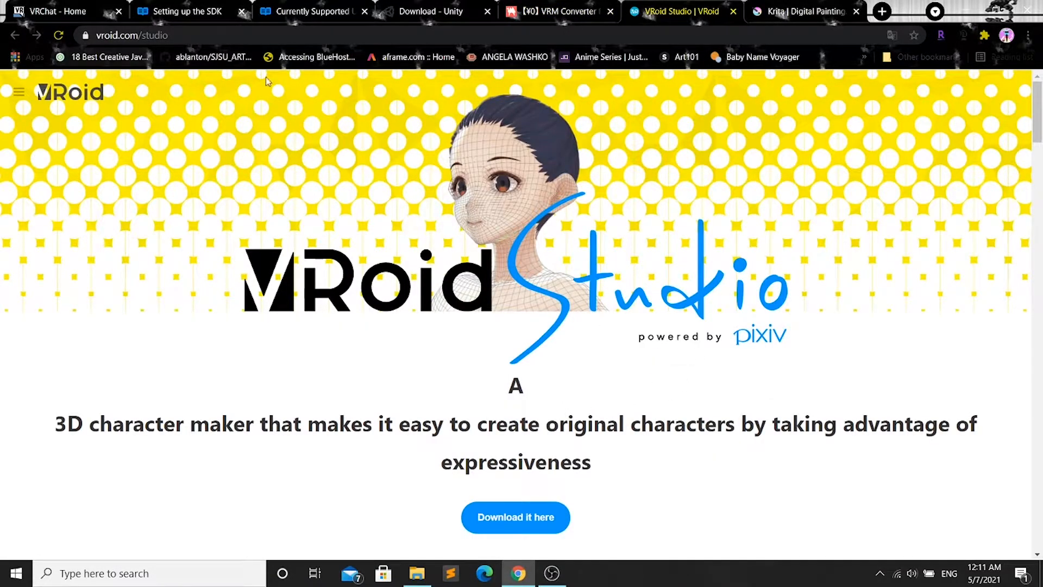
scroll(564, 287, "down", 15)
scroll(572, 283, "down", 7)
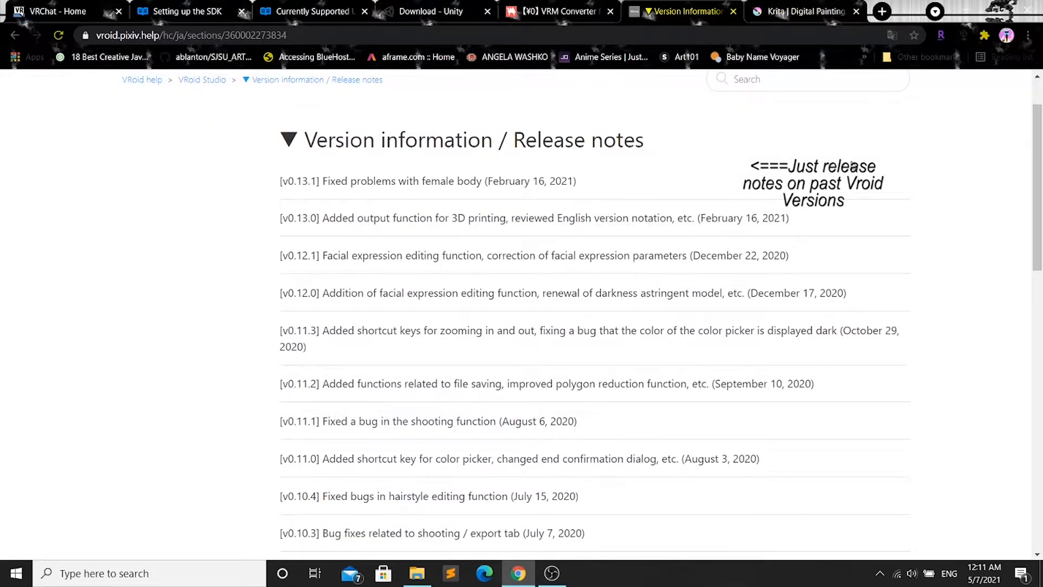
left_click(799, 15)
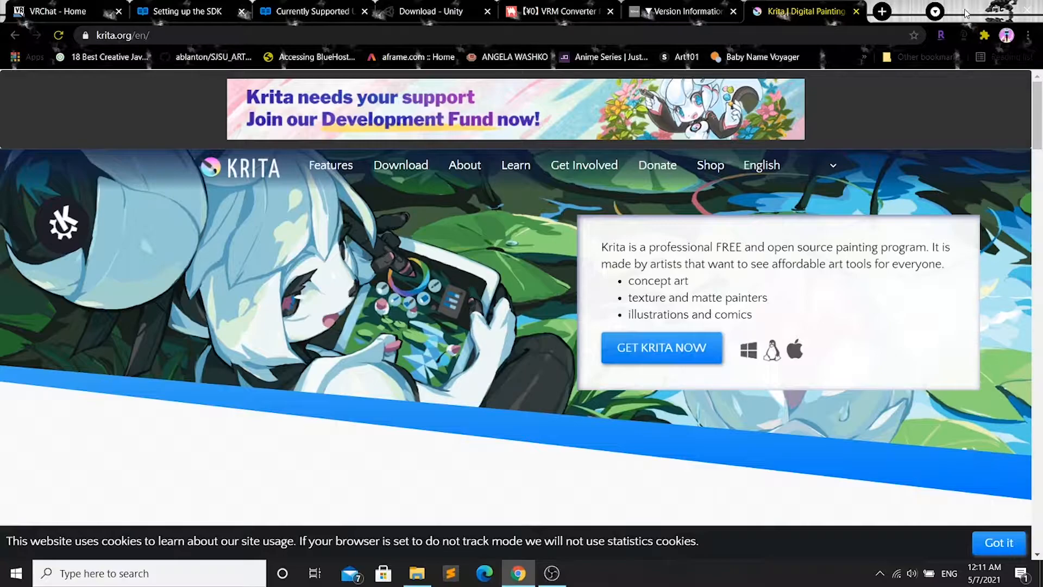
- Switch to VRoid Studio and open the backup-Krissy2-0_9_5 model
left_click(966, 13)
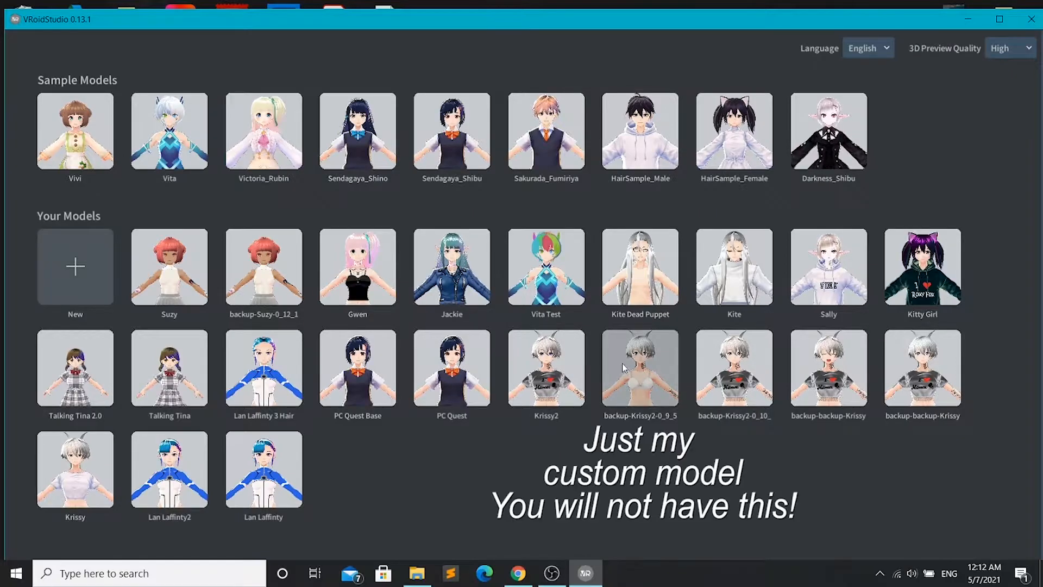
left_click(641, 375)
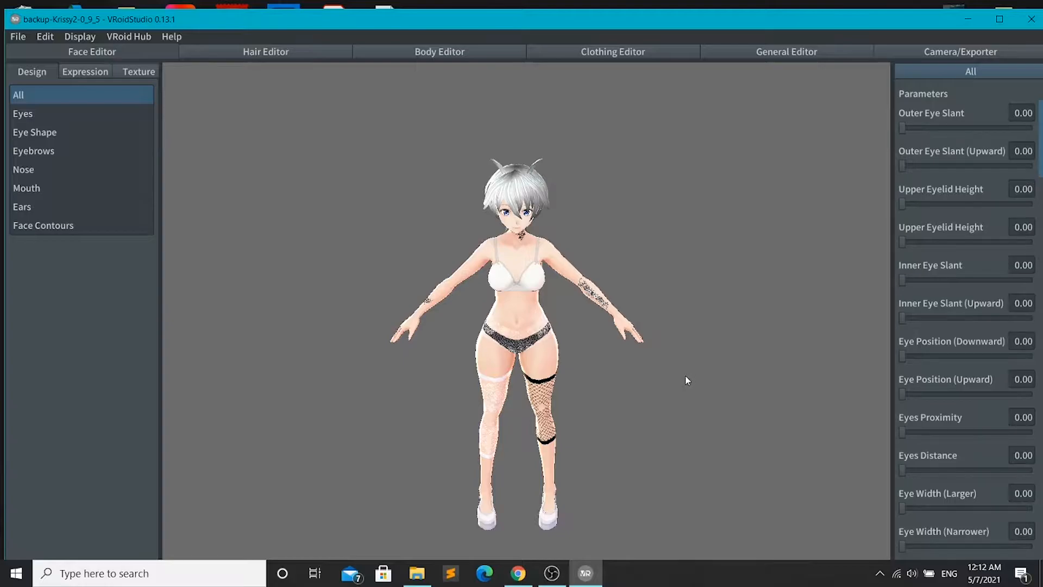
right_click_drag(647, 354, 620, 385)
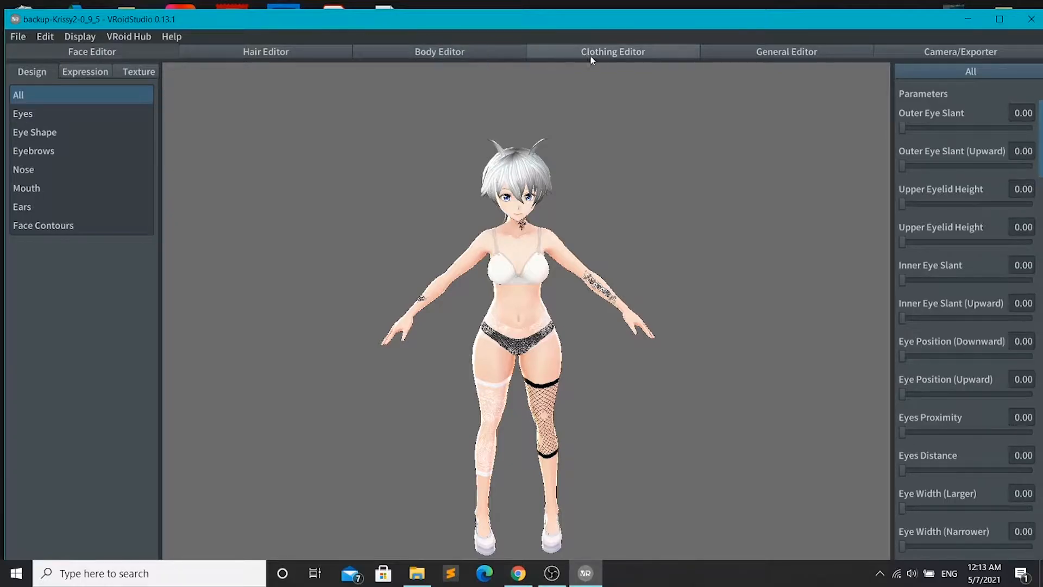
left_click_drag(414, 343, 605, 343)
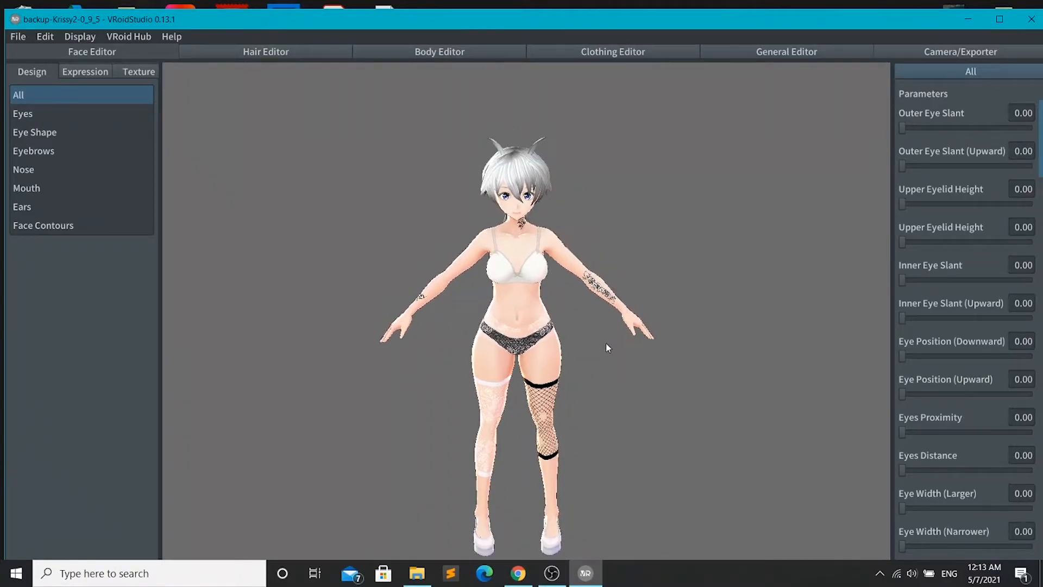
right_click_drag(618, 386, 565, 373)
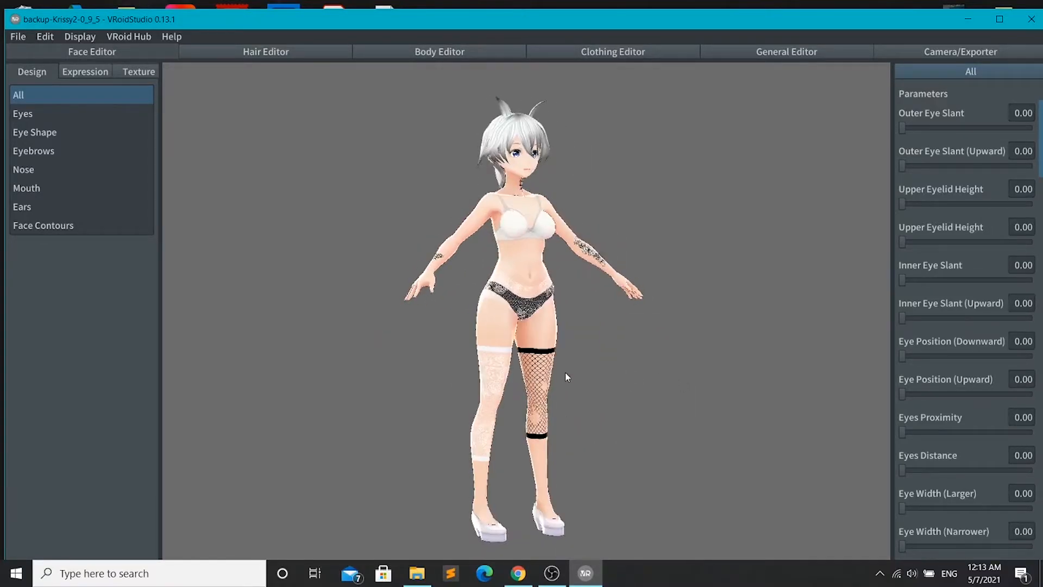
right_click_drag(444, 393, 642, 395)
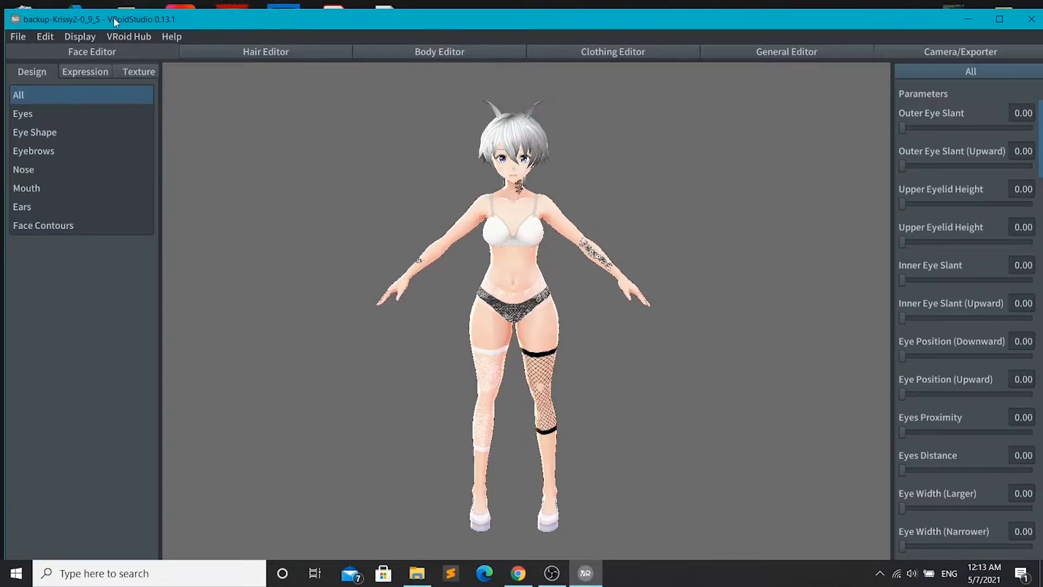
- Open the face textures and select the Eyeline's editable layer above its default image
left_click(136, 72)
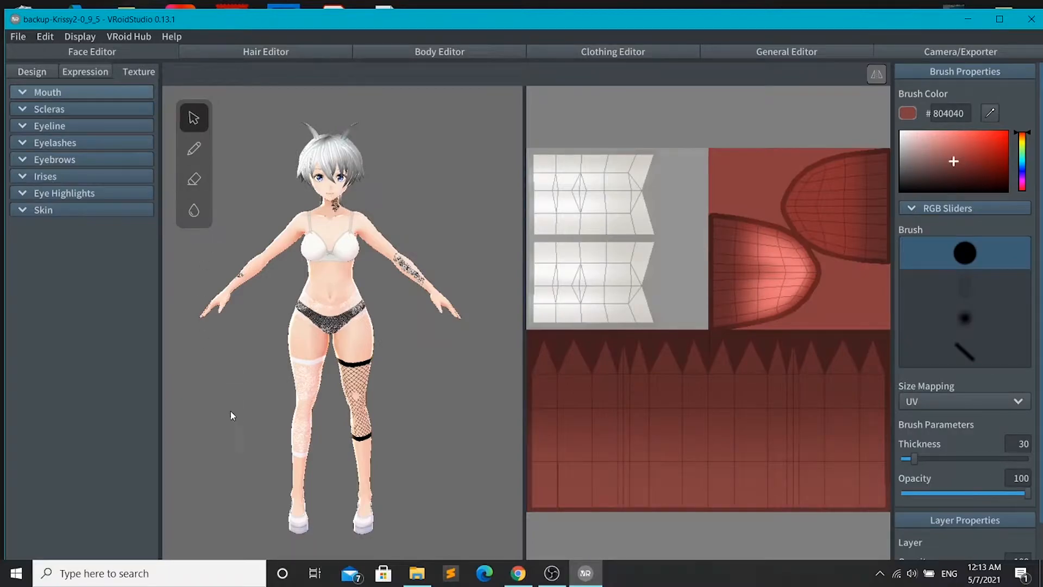
scroll(367, 377, "up", 2)
scroll(396, 321, "up", 2)
scroll(424, 272, "up", 2)
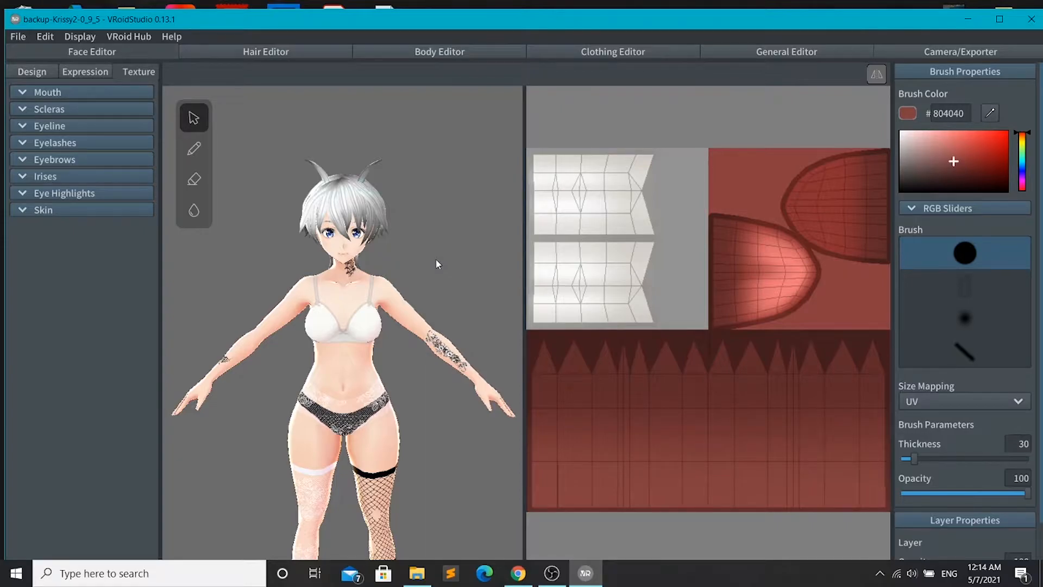
scroll(368, 293, "up", 5)
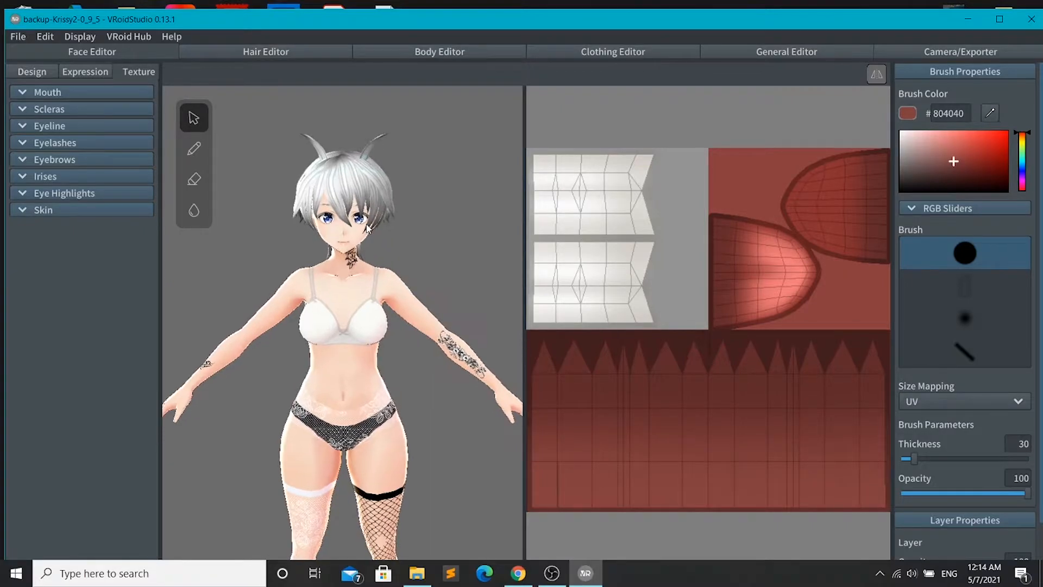
scroll(368, 292, "up", 4)
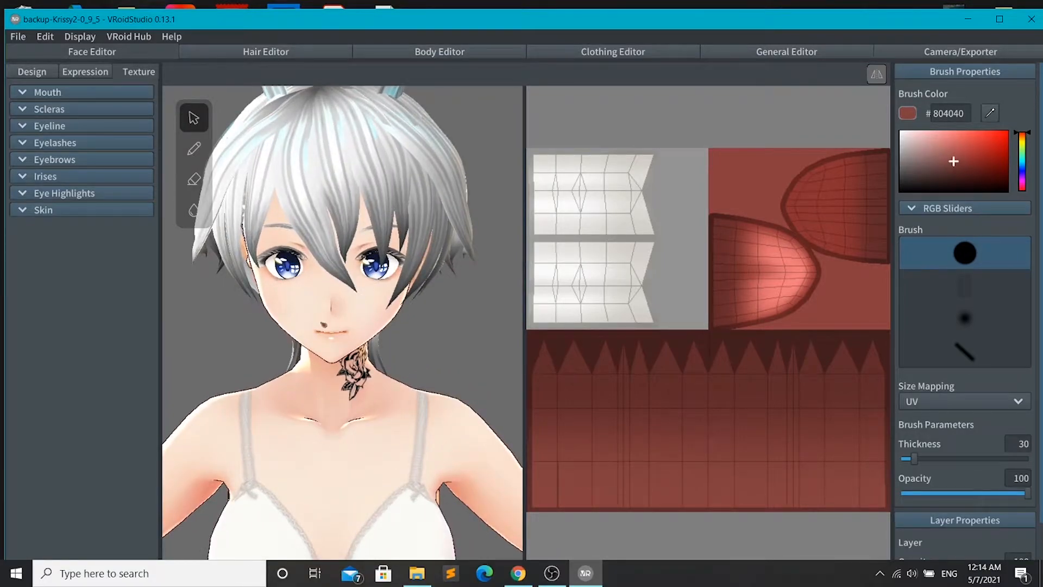
right_click_drag(324, 326, 290, 303)
scroll(290, 307, "up", 2)
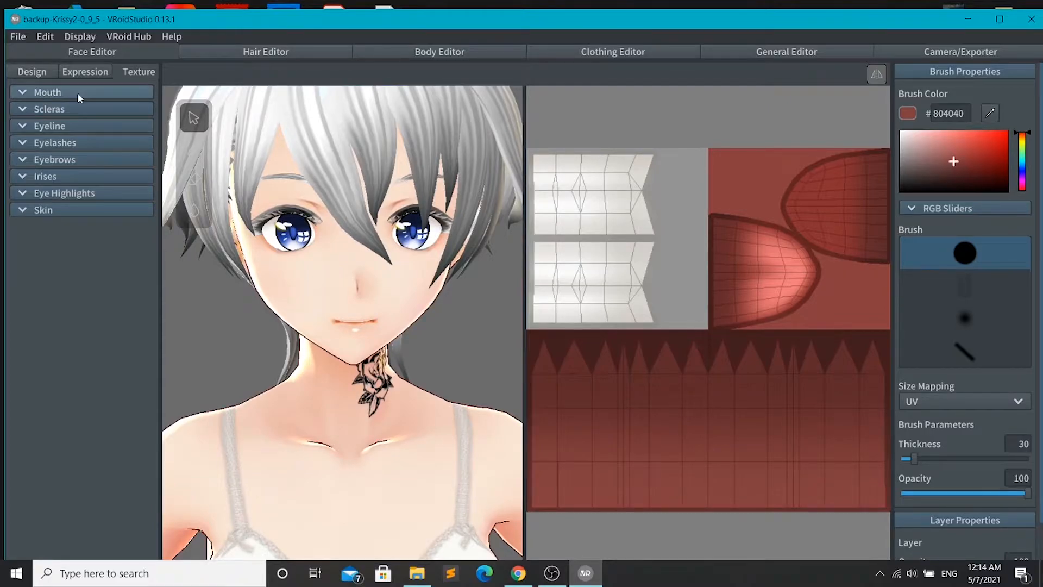
left_click(23, 127)
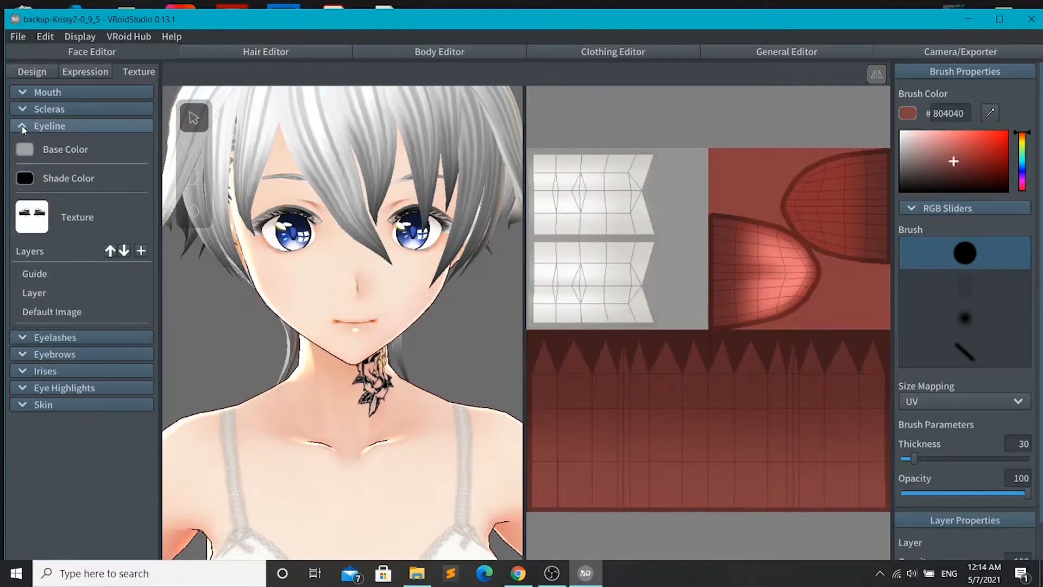
left_click(115, 309)
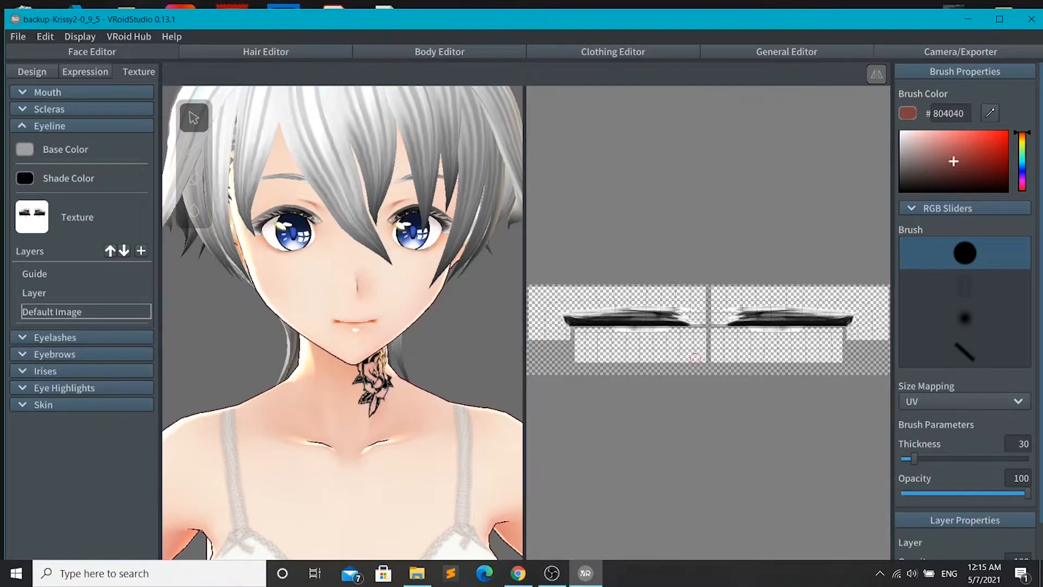
left_click(130, 292)
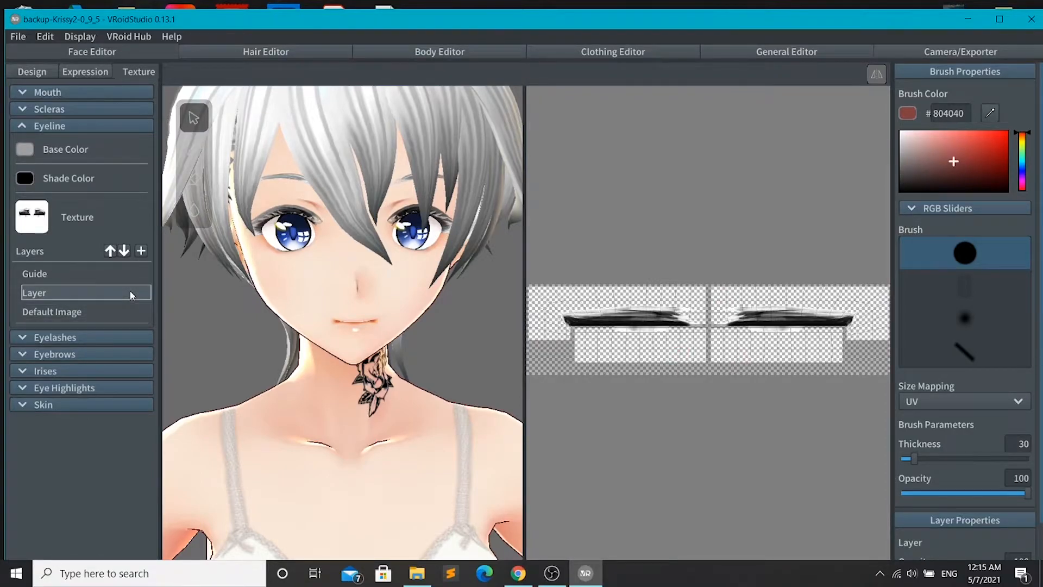
- Cover the whole eyeline texture with color 804040 paint, using a brush thickness of 178
left_click_drag(912, 459, 976, 459)
mouse_move(883, 285)
left_mouse_down()
mouse_move(868, 299)
mouse_move(874, 364)
mouse_move(799, 293)
mouse_move(526, 309)
mouse_move(814, 359)
mouse_move(537, 369)
mouse_move(576, 373)
left_mouse_up()
scroll(277, 208, "up", 3)
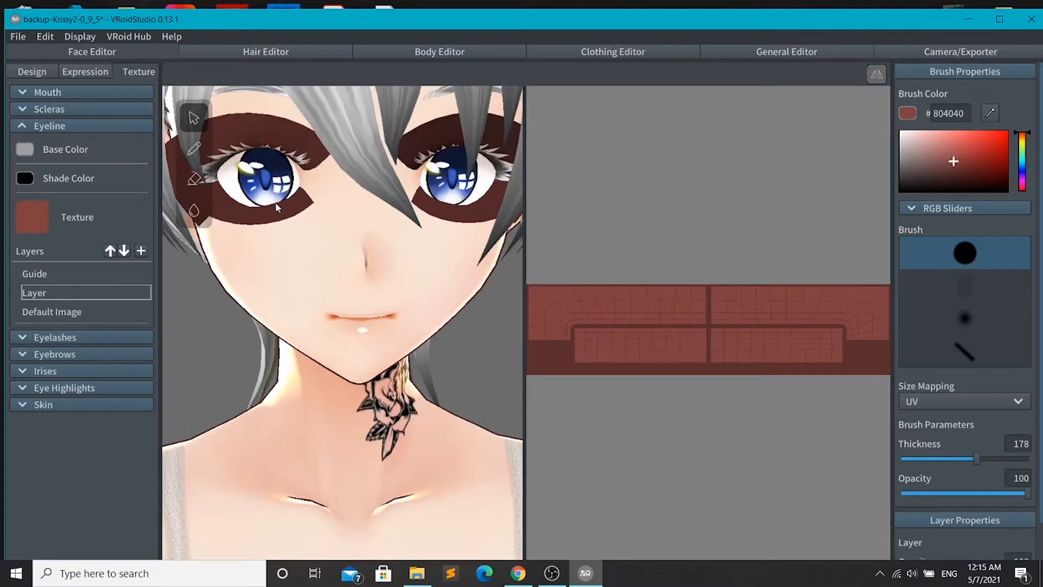
middle_click_drag(333, 230, 339, 248)
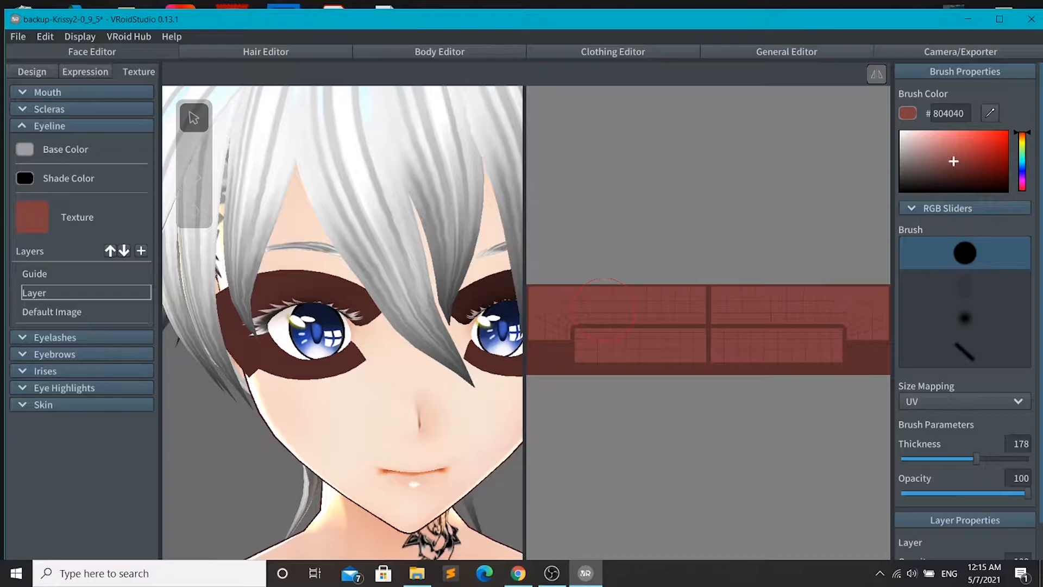
right_click_drag(256, 521, 247, 477)
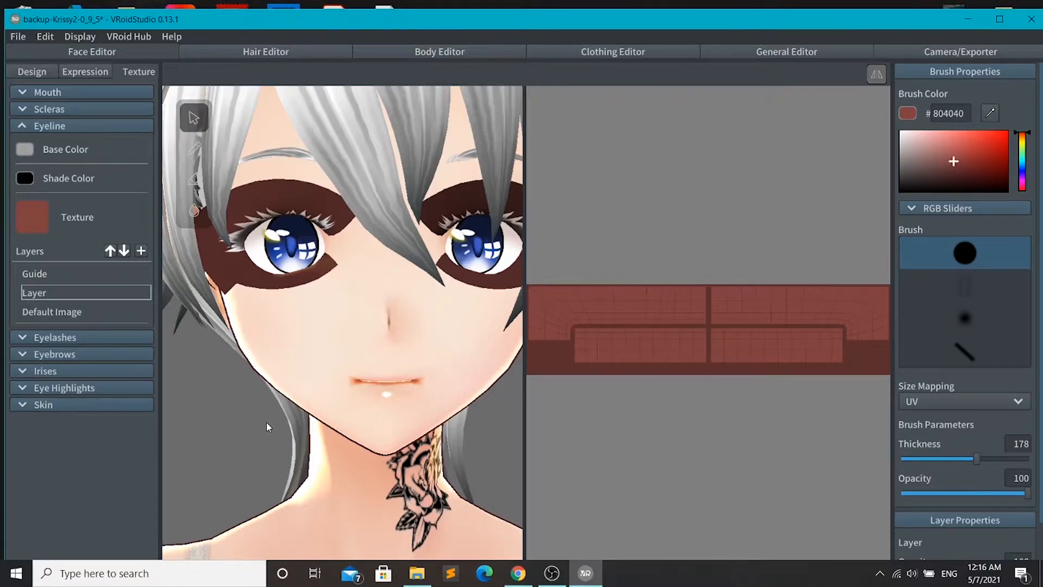
right_click_drag(229, 380, 230, 382)
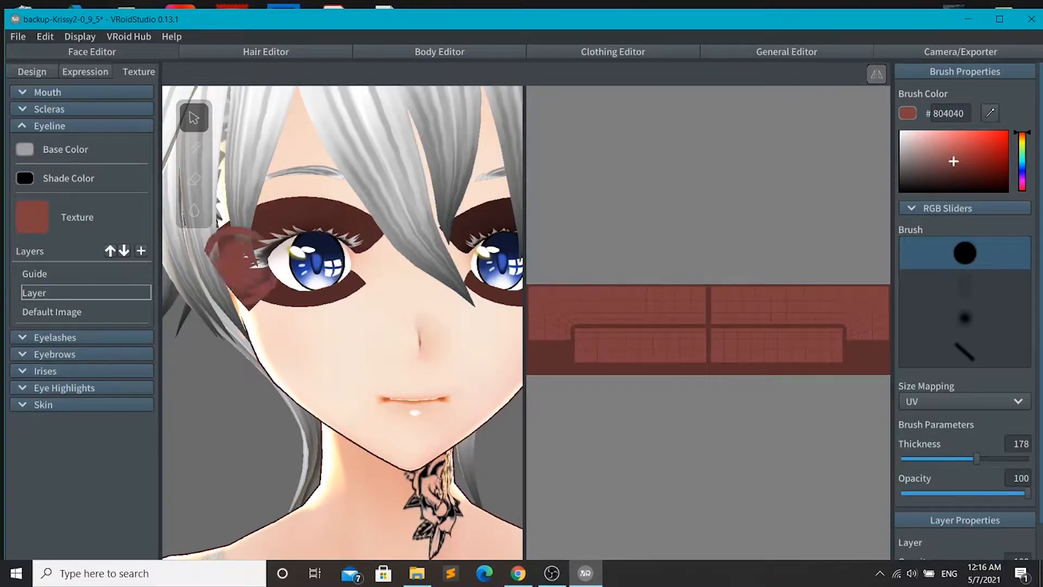
- Clear the test paint from the eyeline layer and collapse the Eyeline section
left_click(133, 288)
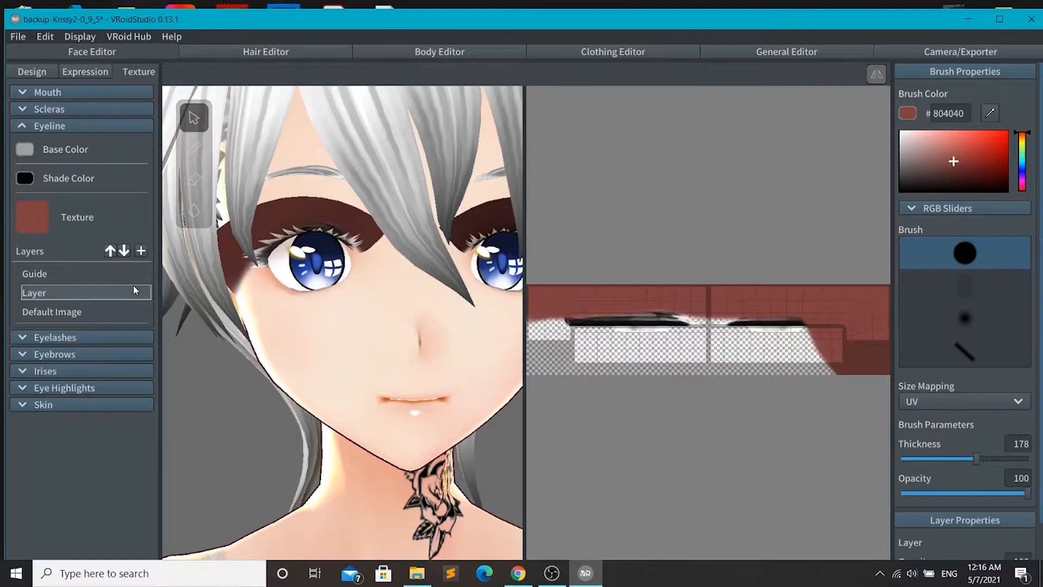
left_click(76, 125)
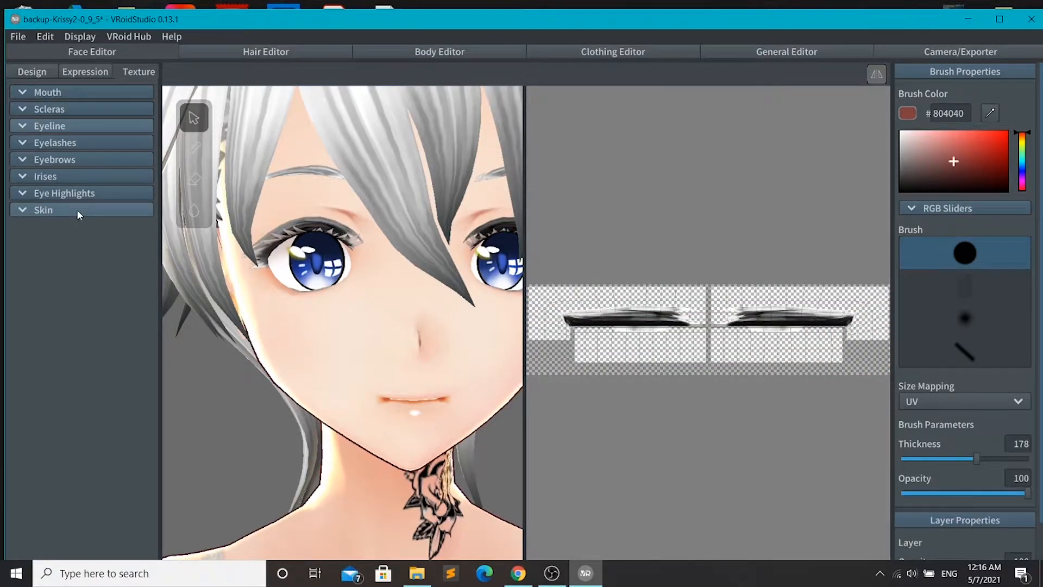
- Open the Irises textures and cover the eyes on the editable layer with color 804040 paint
left_click(23, 176)
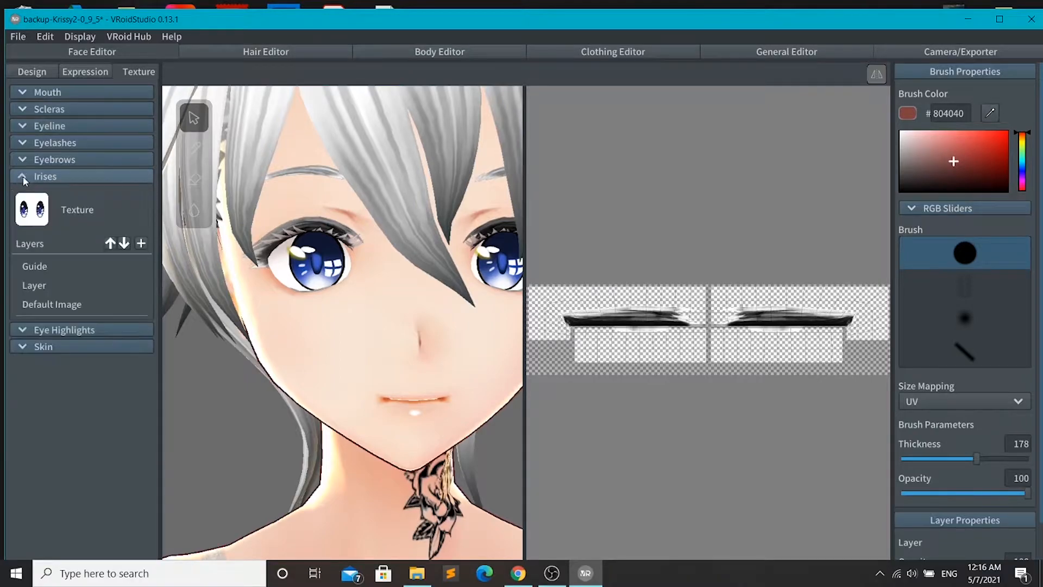
left_click(87, 305)
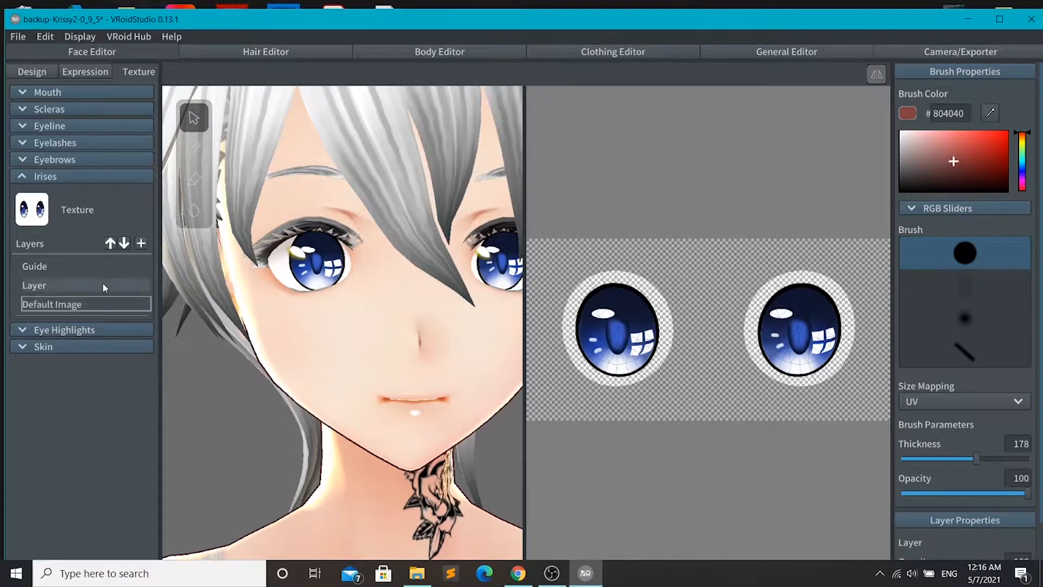
left_click(103, 283)
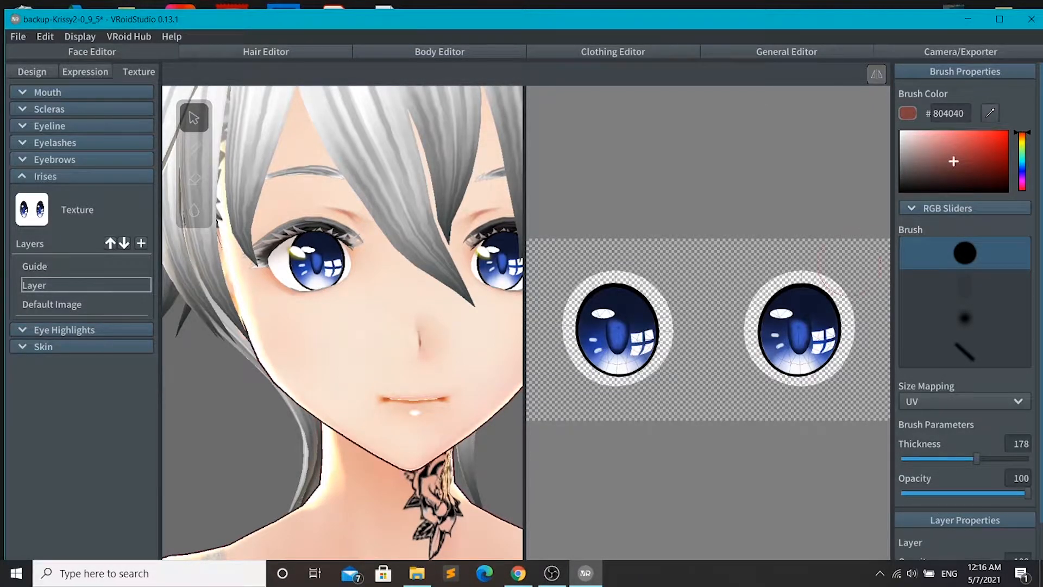
mouse_move(883, 258)
left_mouse_down()
mouse_move(562, 268)
mouse_move(565, 347)
mouse_move(863, 337)
mouse_move(749, 380)
left_mouse_up()
- Preview the irises' Default Image above the painted layer, restore the layer order without the test paint and collapse the Irises section
left_click(112, 302)
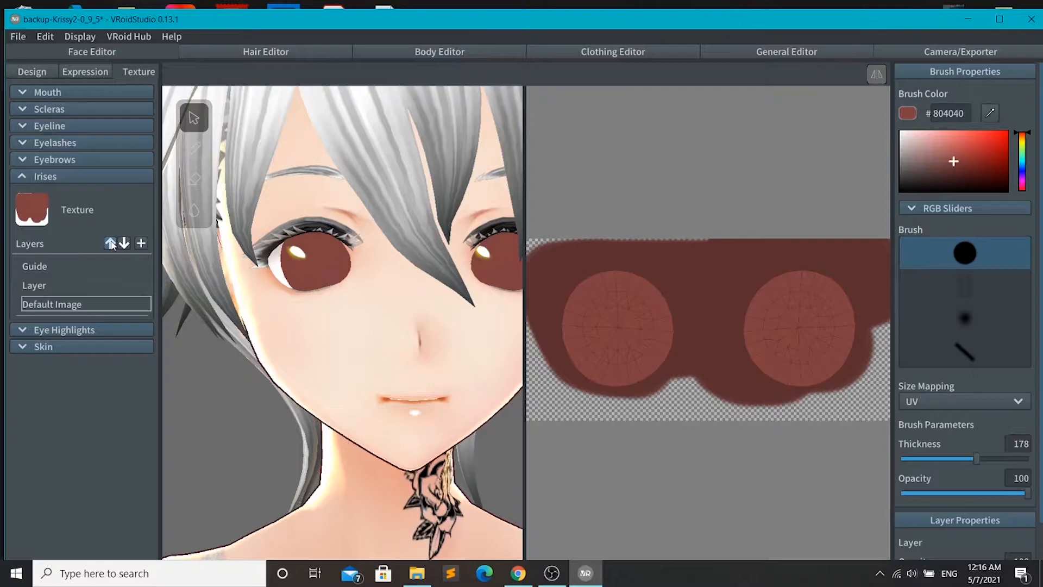
left_click(114, 244)
scroll(299, 365, "up", 5)
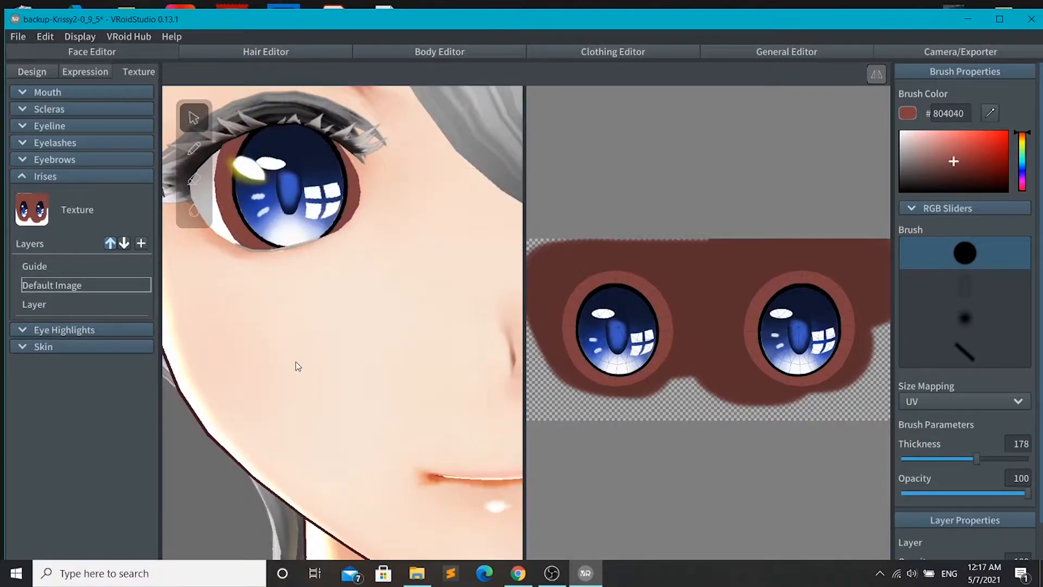
middle_click_drag(262, 349, 261, 354)
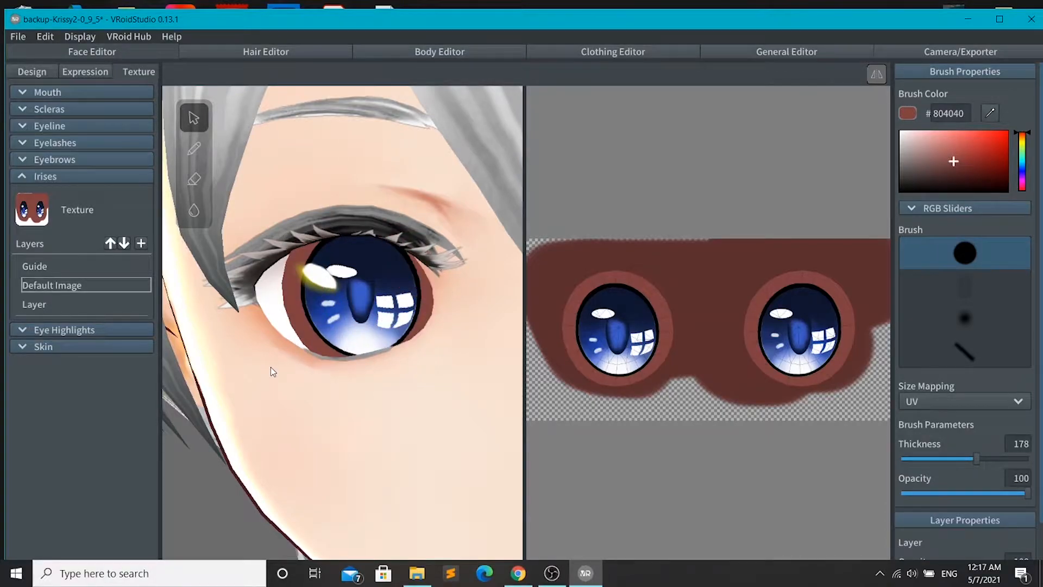
scroll(272, 366, "down", 4)
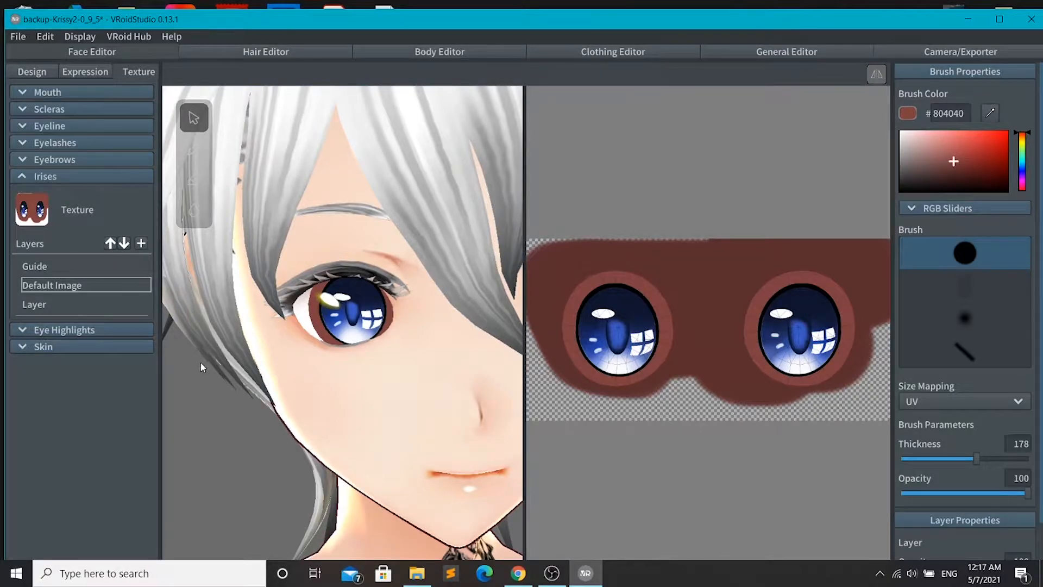
left_click(124, 243)
left_click(24, 177)
- Expand the Eyeline and Skin sections and select the Skin's Default Image layer
left_click(33, 126)
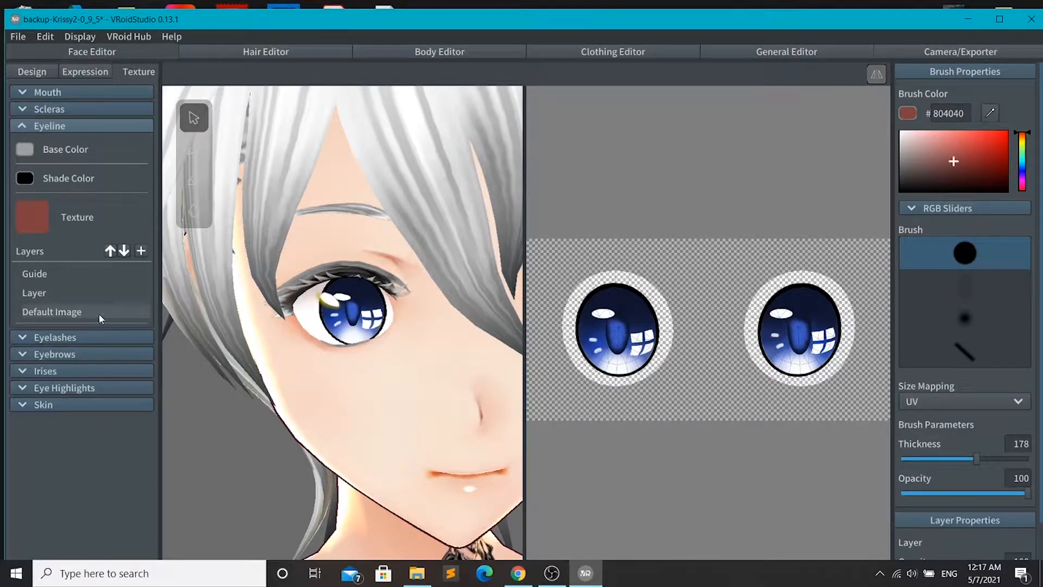
left_click(99, 313)
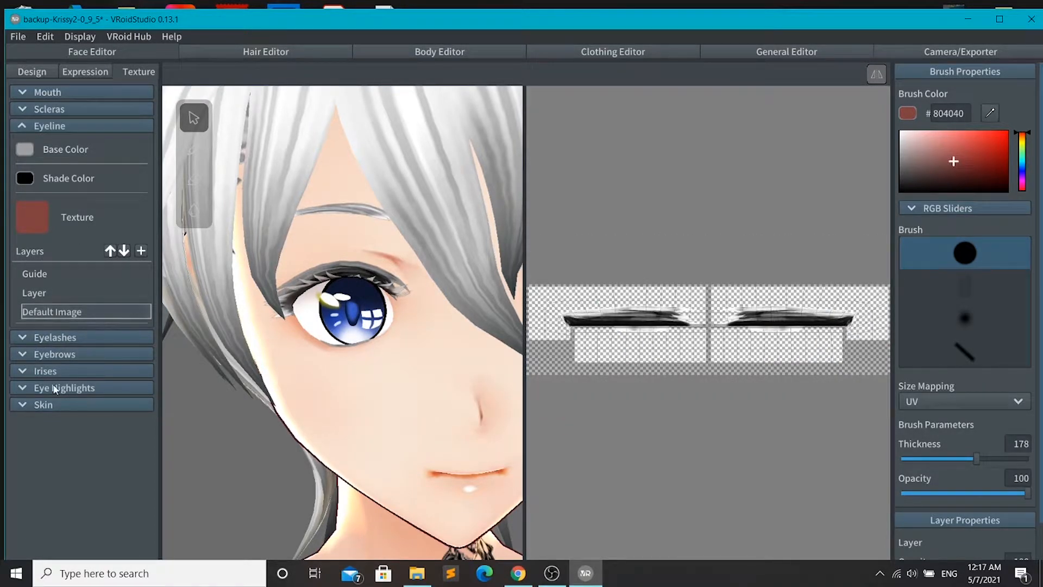
left_click(23, 402)
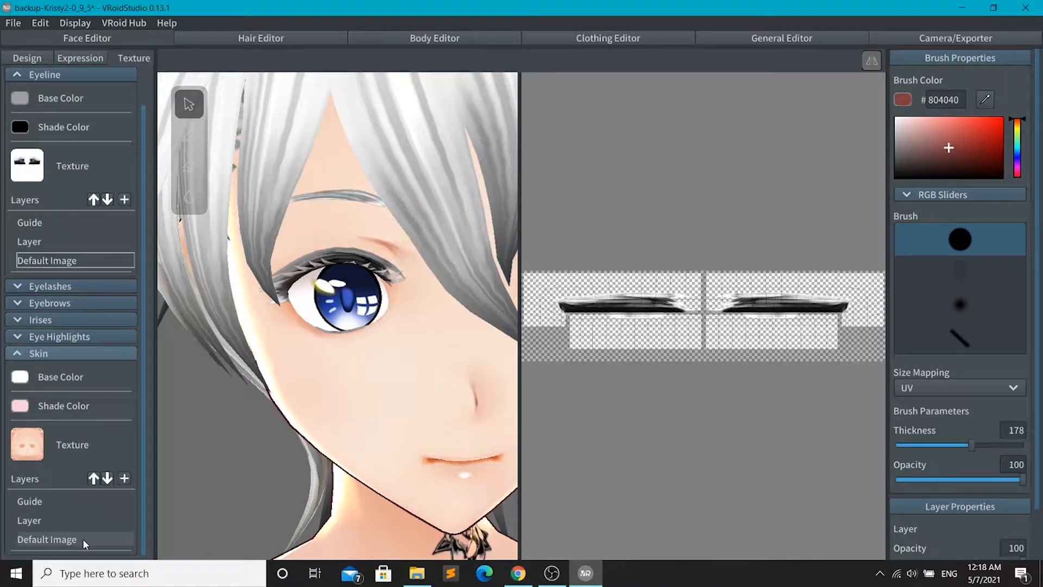
left_click(104, 544)
- Export the Skin's Default Image to the Quest Tutorial Photoshop folder, replacing the existing Face Original.png
right_click(107, 542)
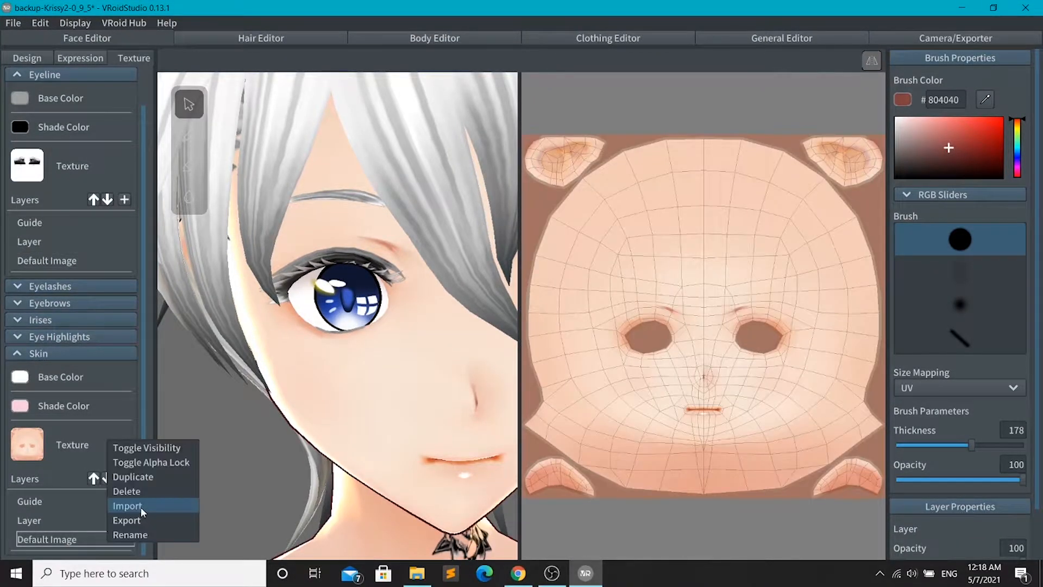
left_click(140, 519)
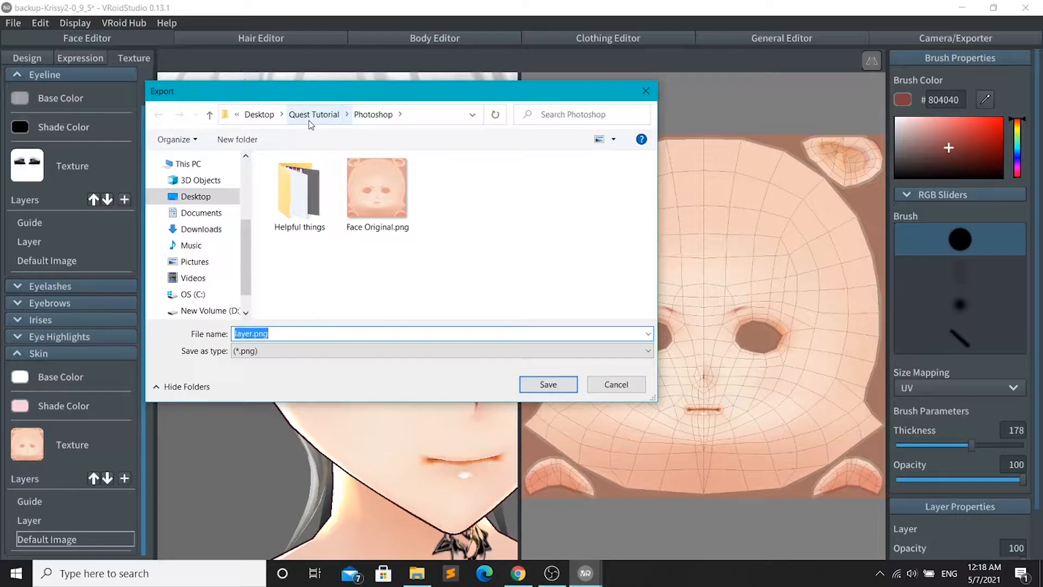
left_click(309, 121)
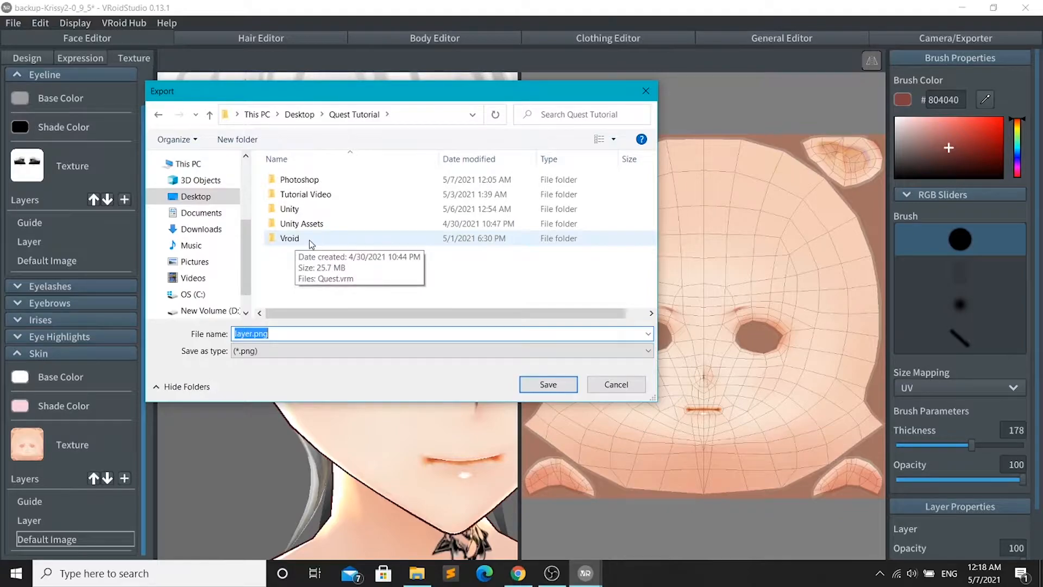
double_click(299, 179)
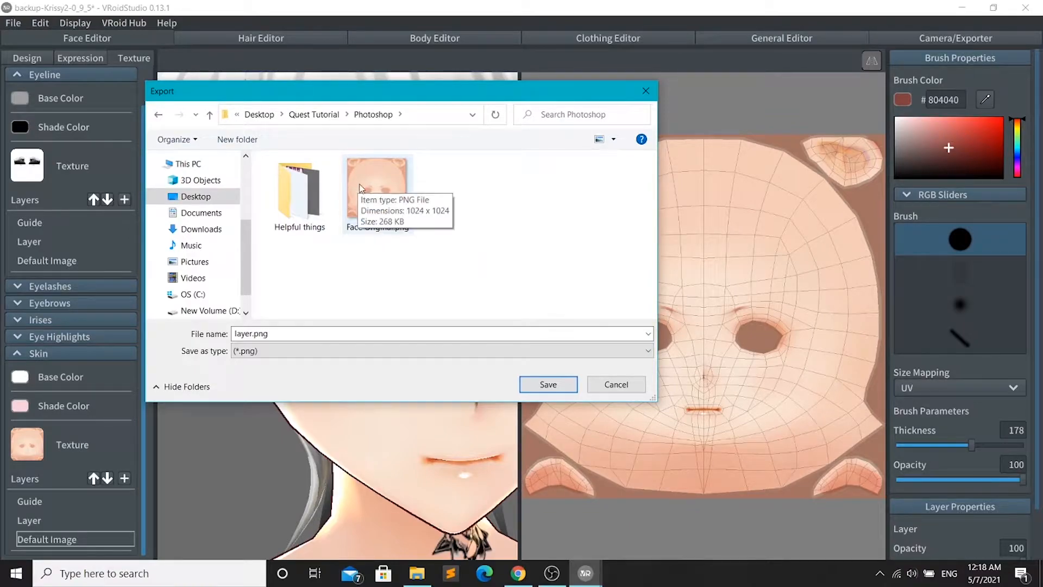
left_click(376, 188)
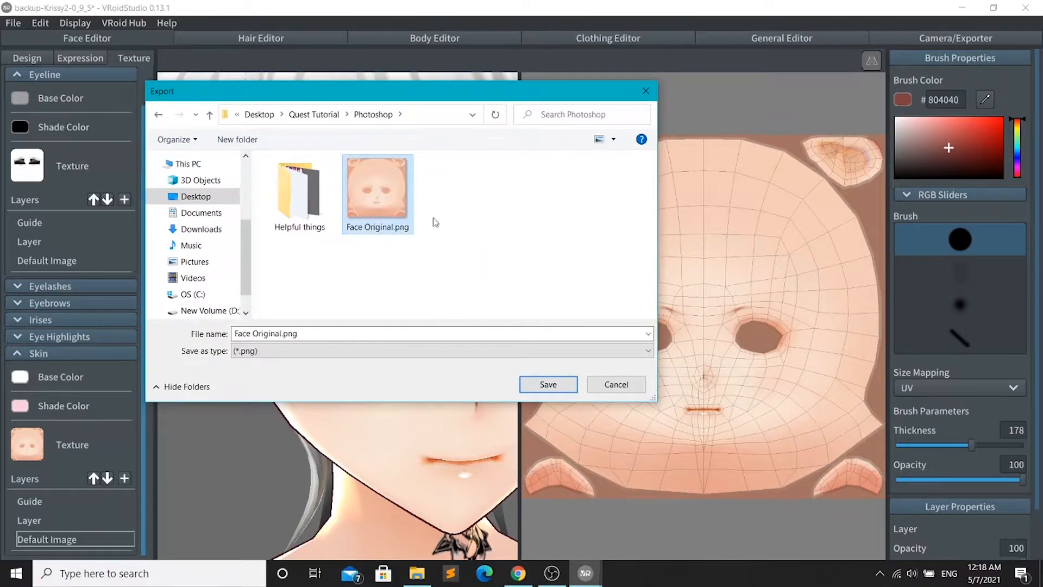
left_click(559, 386)
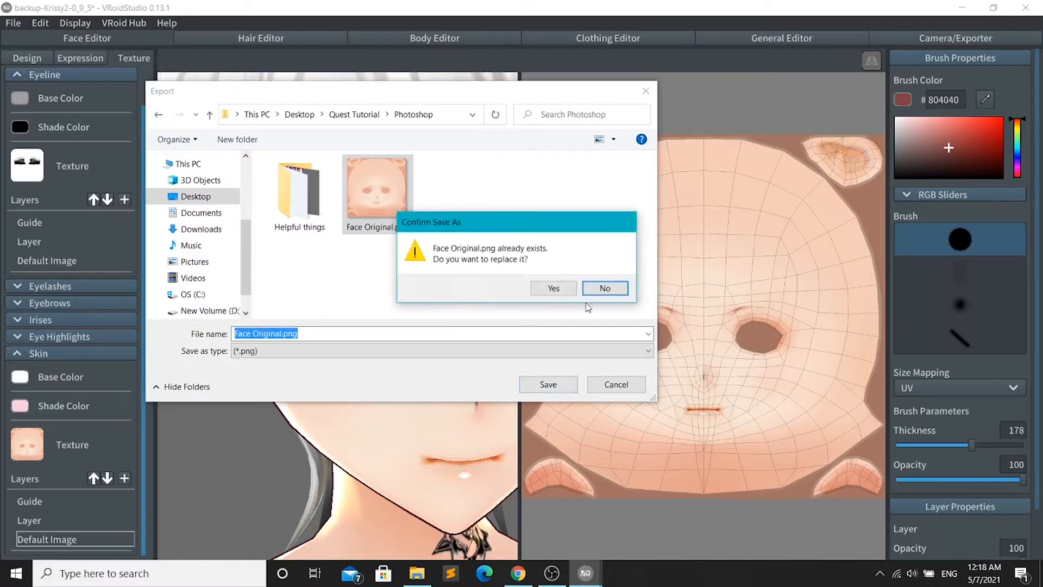
left_click(556, 286)
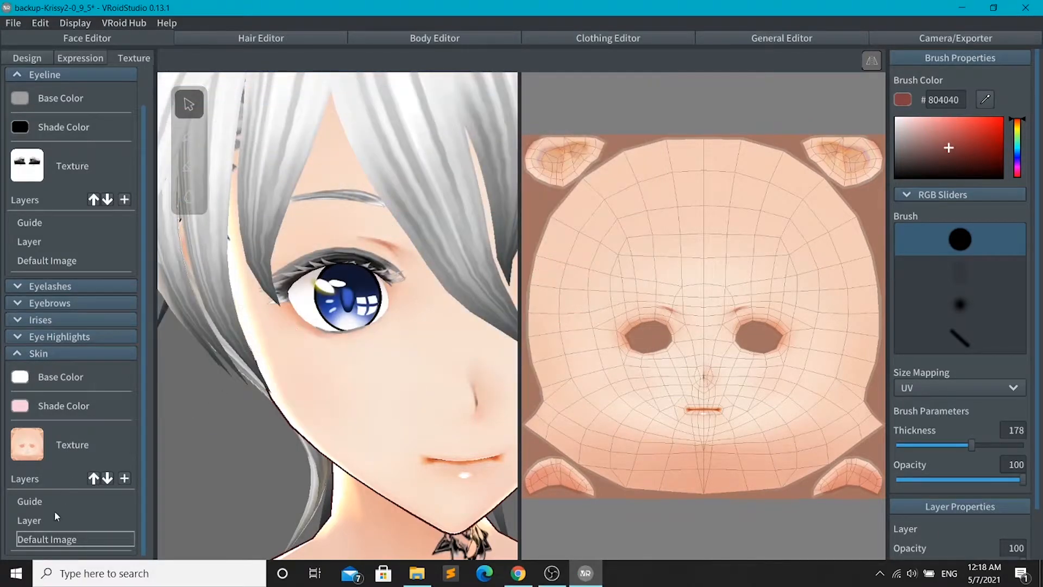
- Duplicate the Skin's Default Image layer twice
right_click(103, 541)
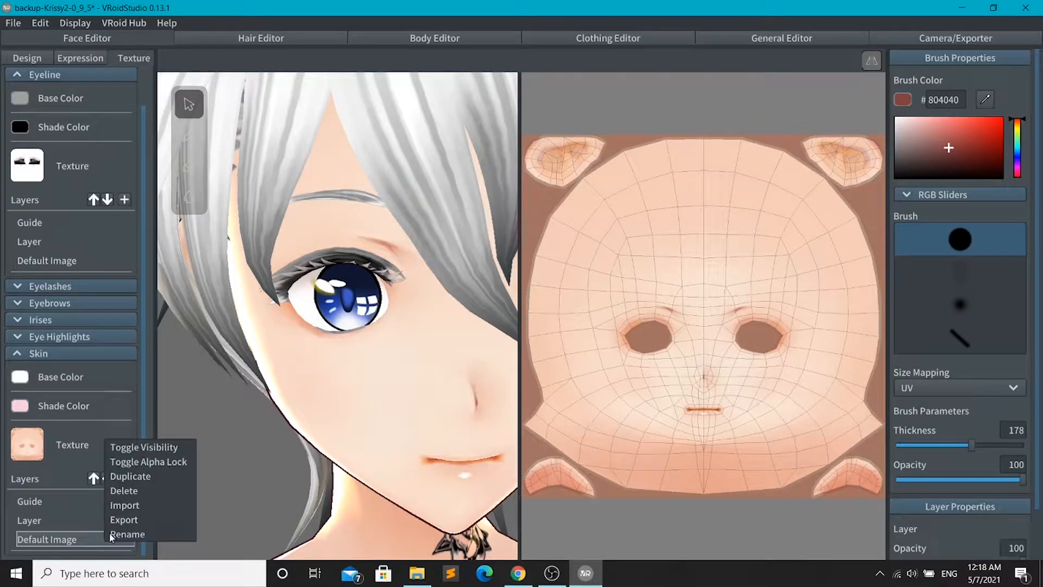
left_click(129, 478)
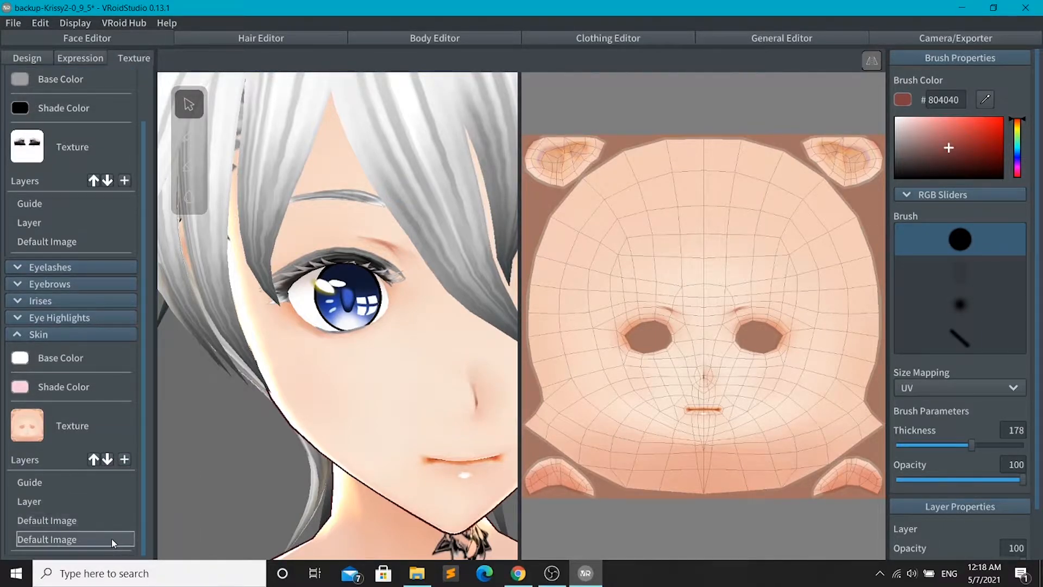
right_click(112, 537)
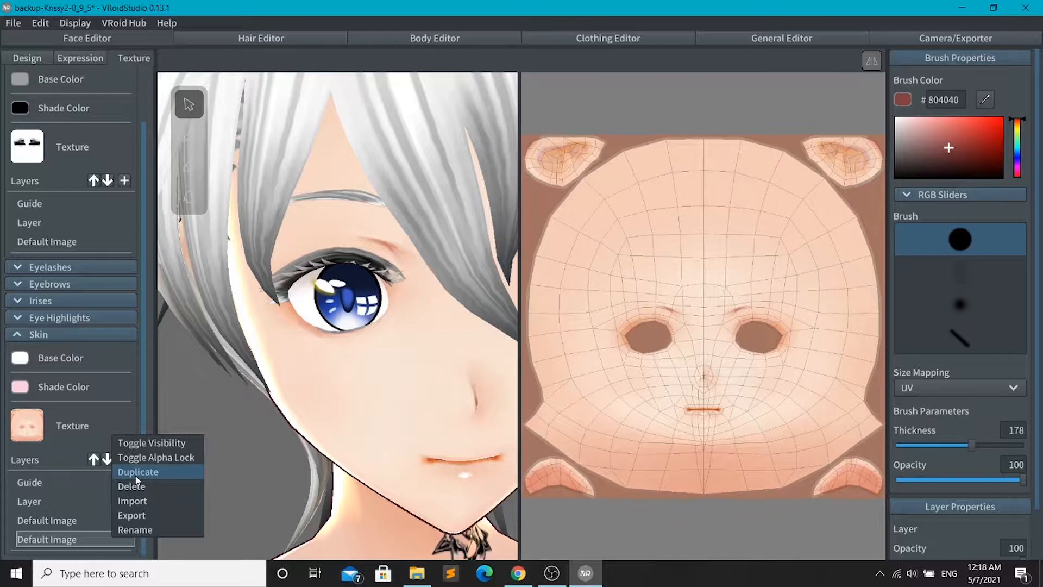
left_click(136, 472)
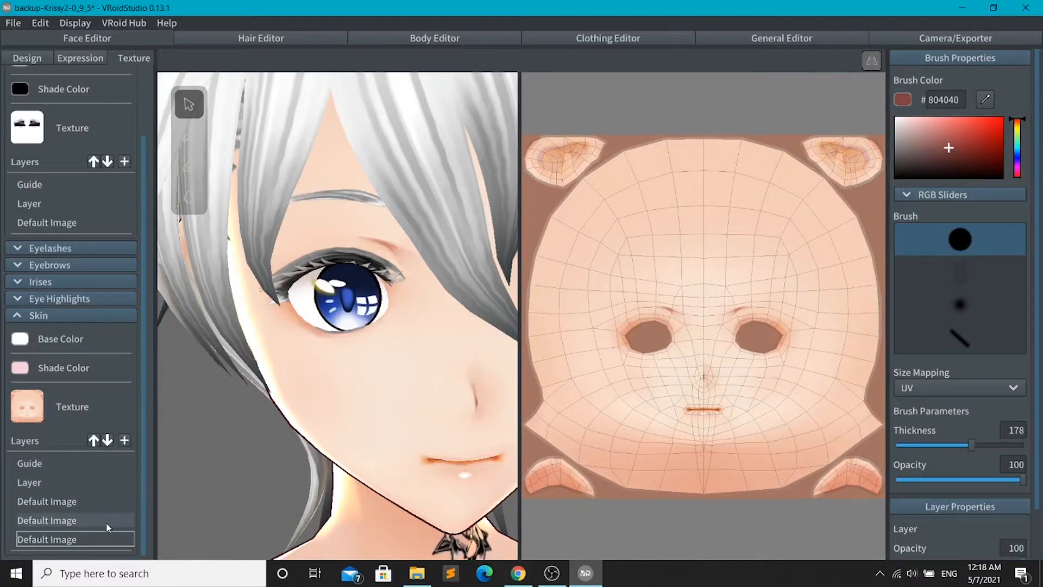
- Hide the uppermost of the three Skin Default Image layers and select the middle one
right_click(115, 498)
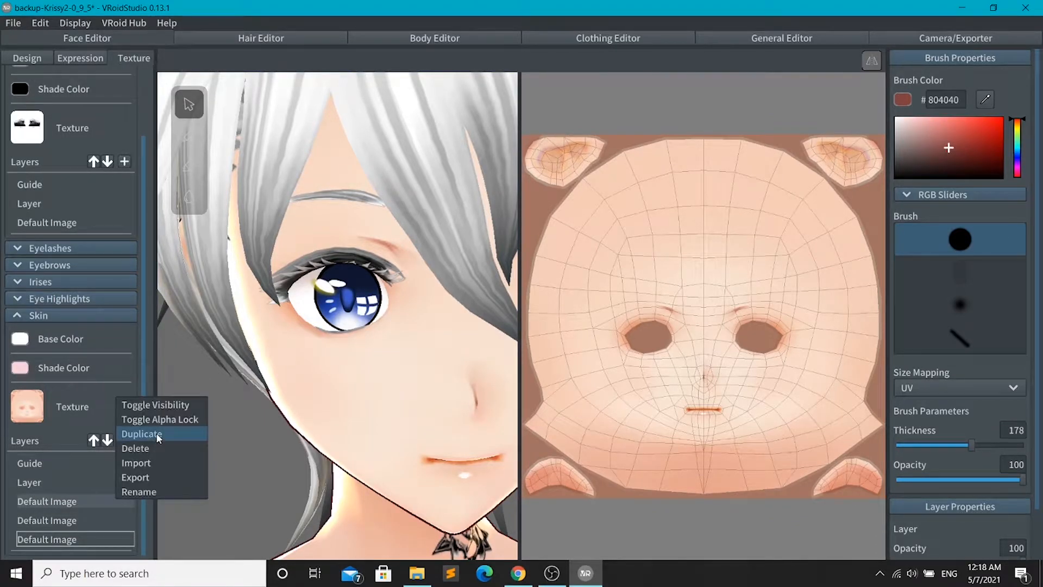
left_click(154, 405)
left_click(99, 512)
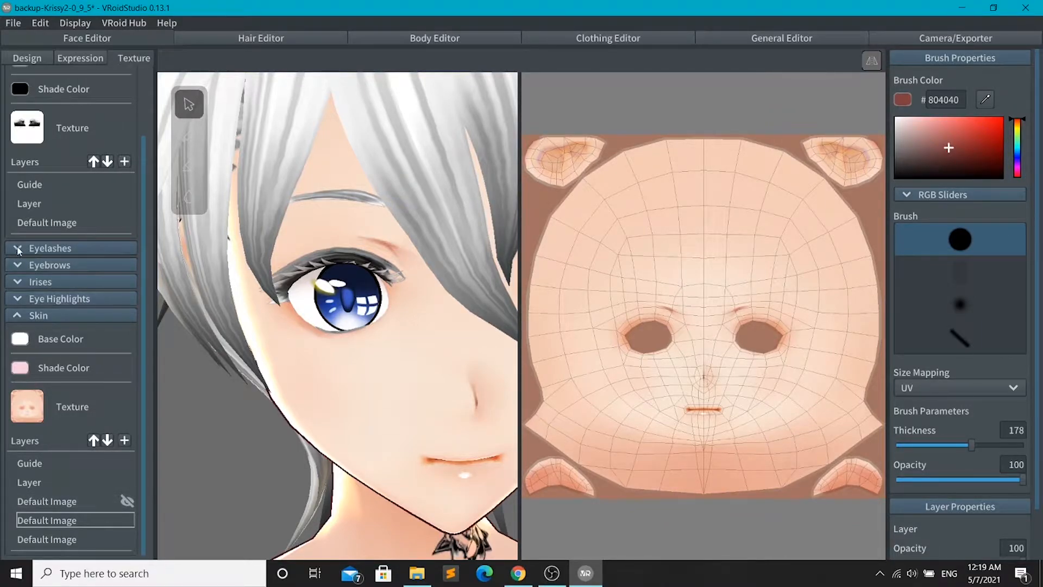
- Export the Eyeline's Default Image to the Photoshop folder as Eyeline
scroll(43, 128, "up", 2)
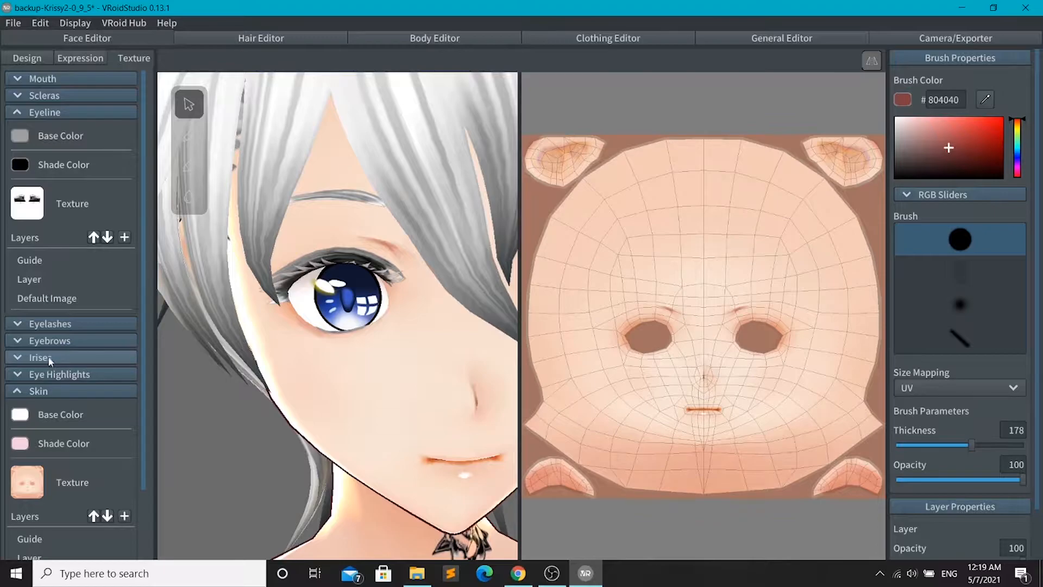
right_click(117, 298)
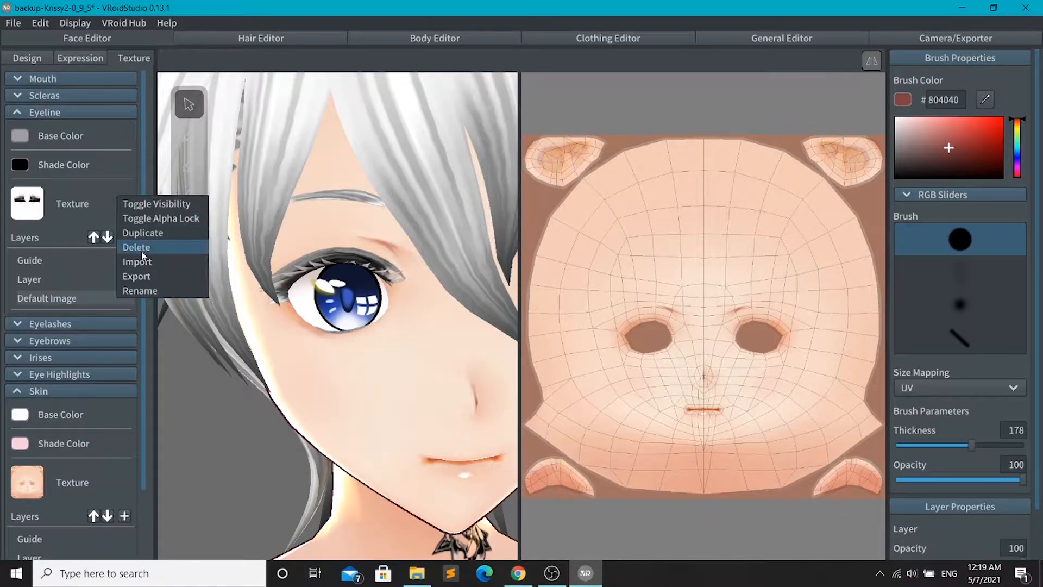
left_click(146, 271)
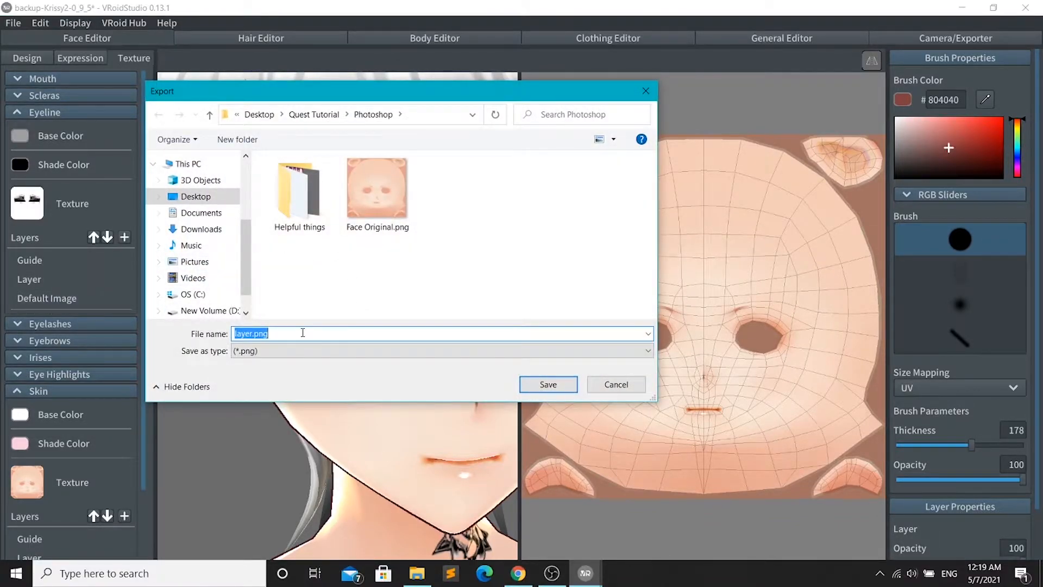
type("Ey")
type("e")
key("BackSpace")
type("yeli")
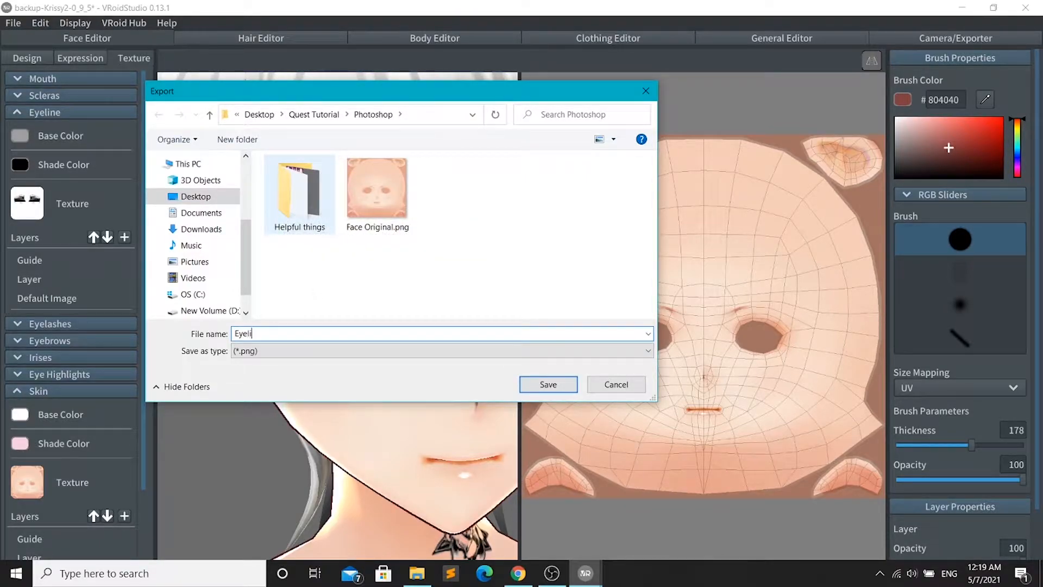
left_click(548, 383)
- Collapse the Eyeline section and export the Eyelashes' Default Image as Eyelashes
left_click(71, 112)
left_click(70, 129)
right_click(110, 315)
left_click(146, 294)
type("Eyelashes")
left_click(547, 384)
- Export the Eyebrows' Default Image as Eyebrows, and collapse the Eyebrows and Skin sections
left_click(71, 147)
right_click(109, 331)
left_click(140, 310)
type("Eyebrows")
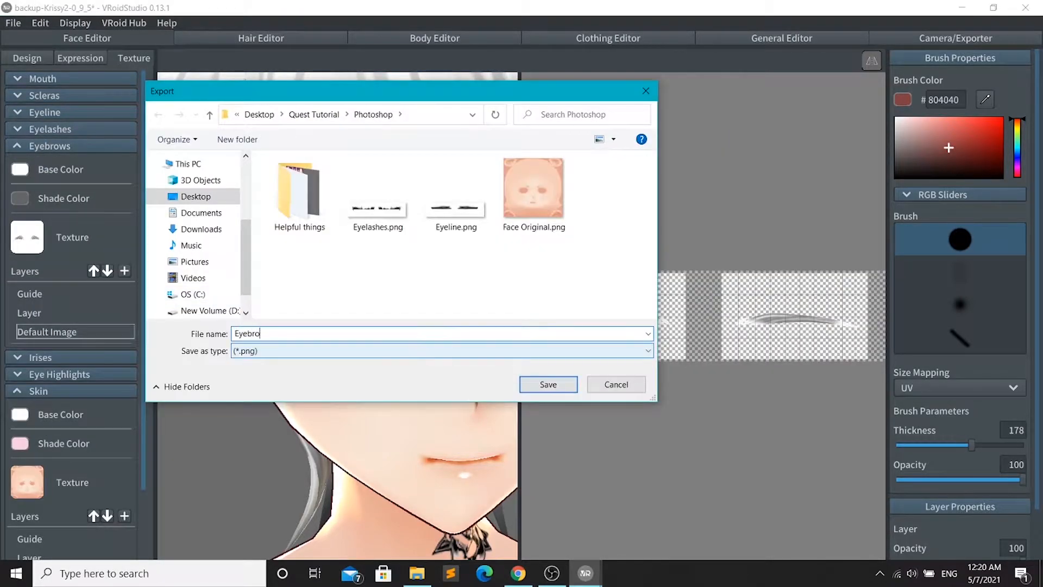
left_click(548, 384)
left_click(17, 146)
left_click(17, 196)
- Export the Irises' Default Image as Eyes and collapse the Irises section
left_click(17, 163)
left_click(90, 292)
right_click(91, 291)
left_click(122, 270)
type("Eyes")
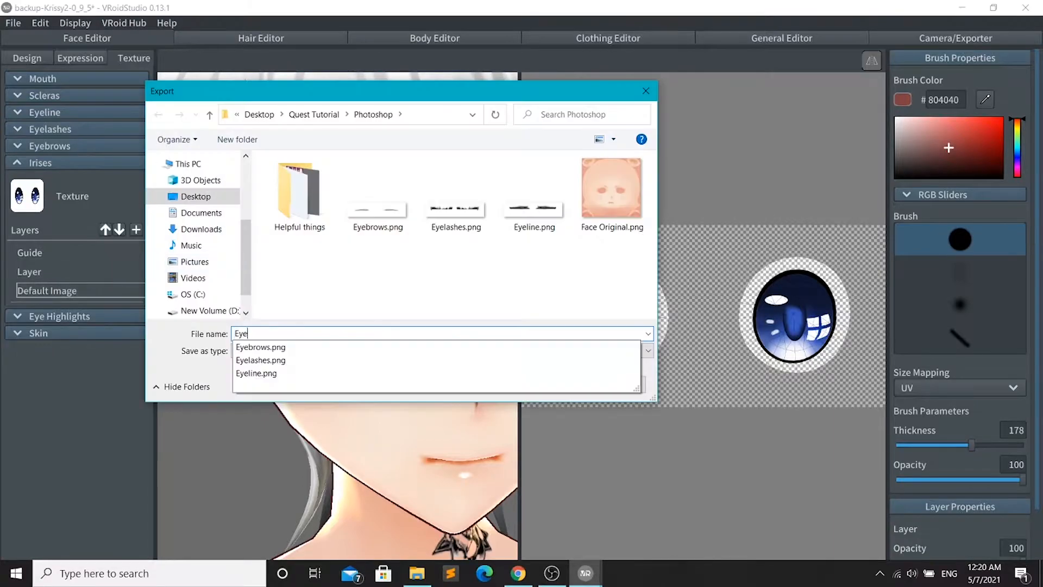
left_click(548, 384)
left_click(68, 162)
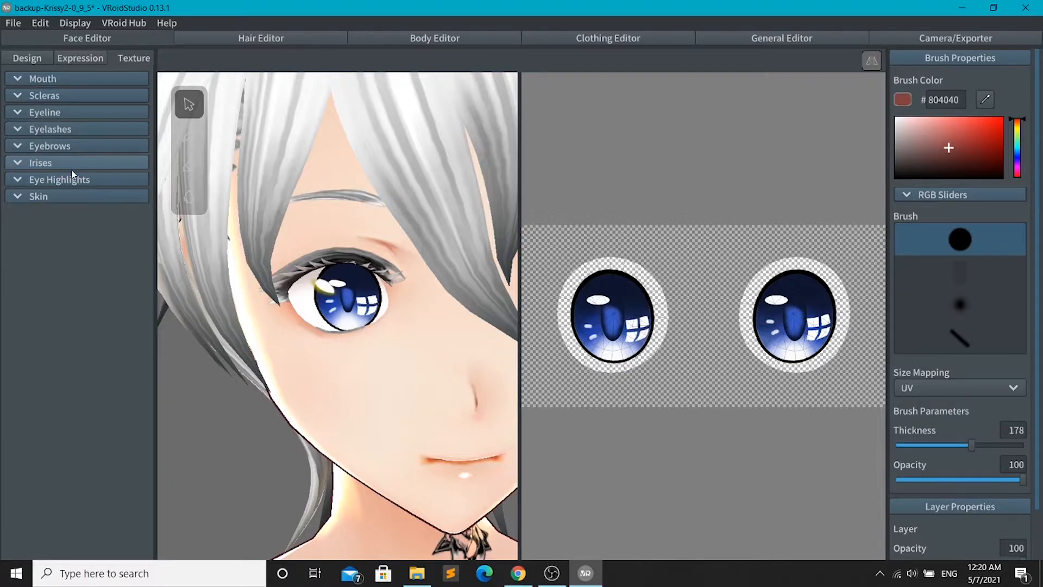
- Reopen the Skin section and select its middle Default Image layer for editing
left_click(19, 198)
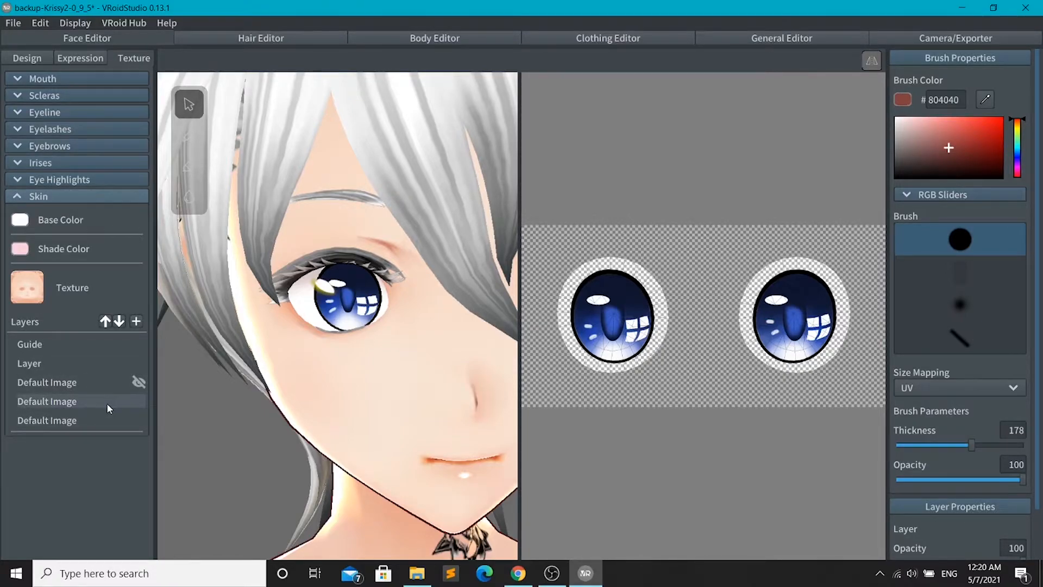
left_click(18, 198)
left_click(18, 198)
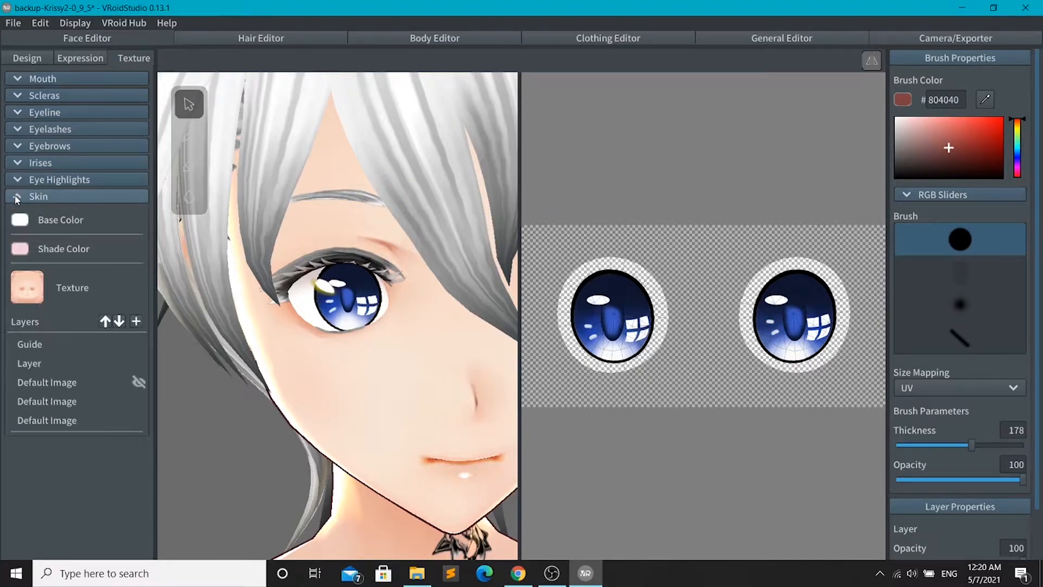
left_click(115, 402)
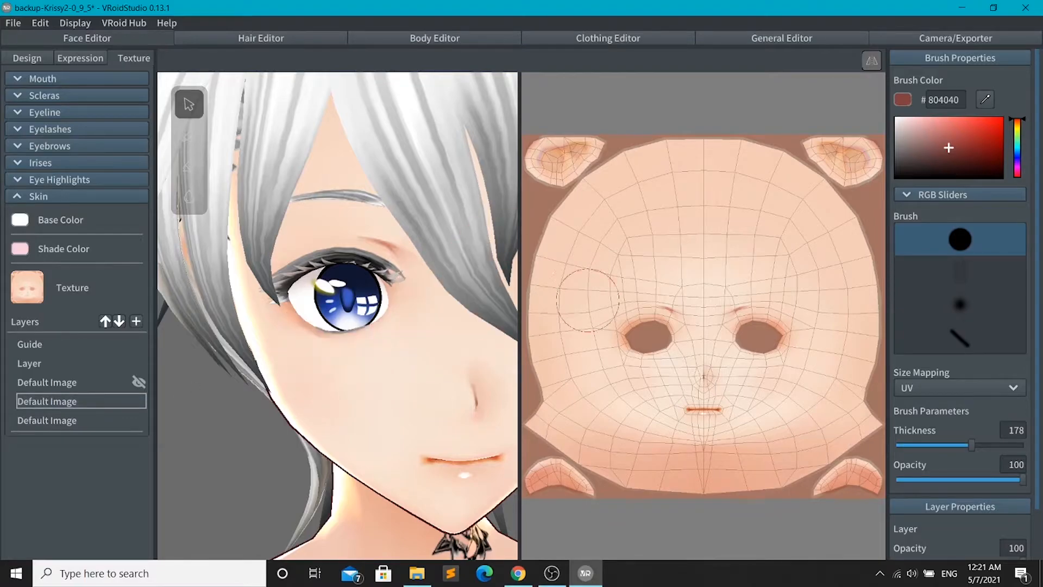
- Turn on mirrored painting, test it with a stroke on the cheek below the eye, and undo the stroke
scroll(374, 294, "down", 2)
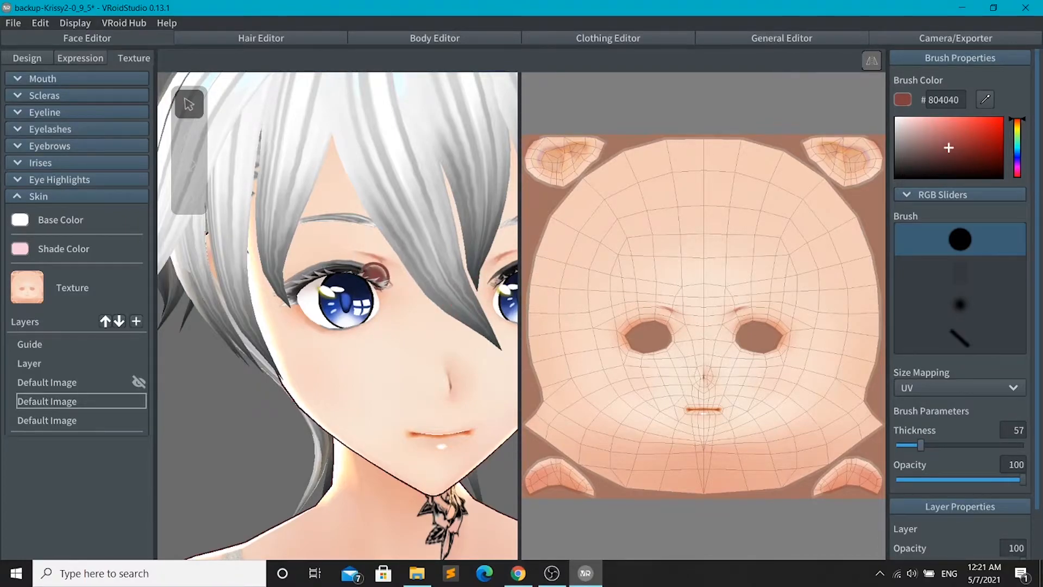
left_click(872, 66)
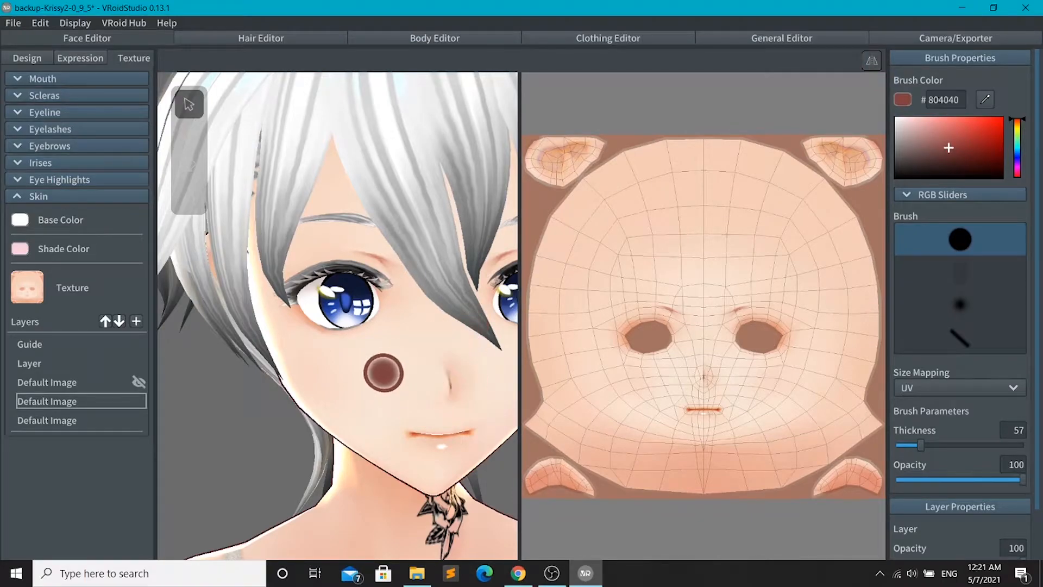
left_click_drag(392, 324, 359, 353)
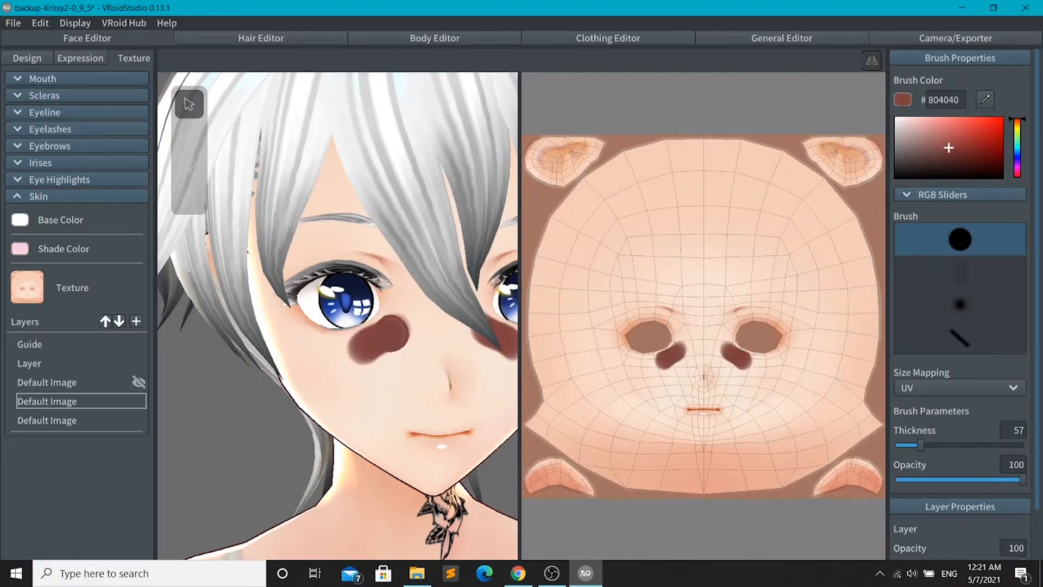
key("ctrl+z")
- Paint mirrored #804040 marks along the upper eyelid and over the eyebrow on the face model
scroll(395, 297, "up", 4)
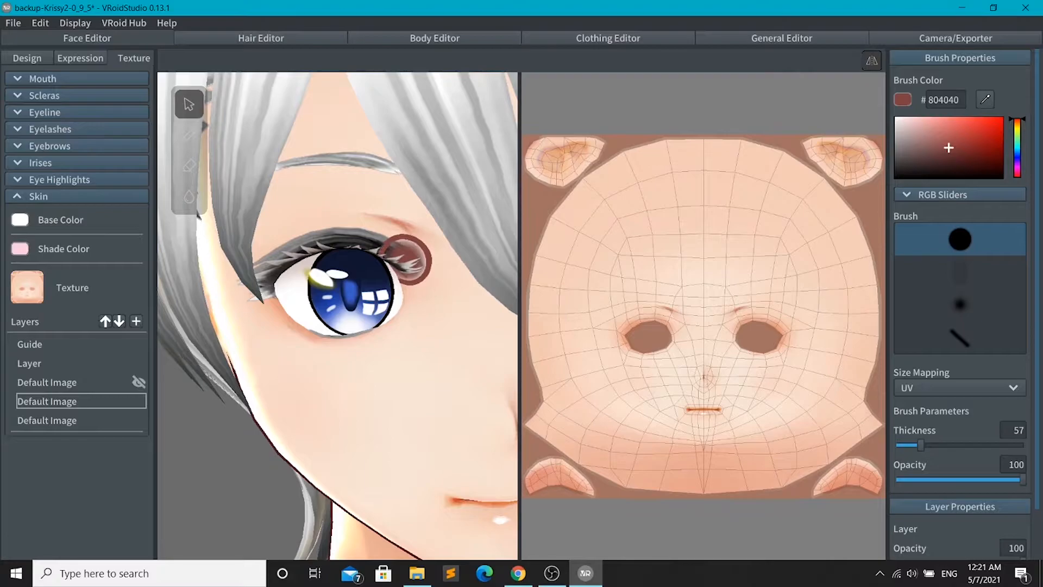
mouse_move(381, 234)
left_mouse_down()
mouse_move(274, 245)
mouse_move(255, 261)
mouse_move(249, 288)
mouse_move(251, 280)
left_mouse_up()
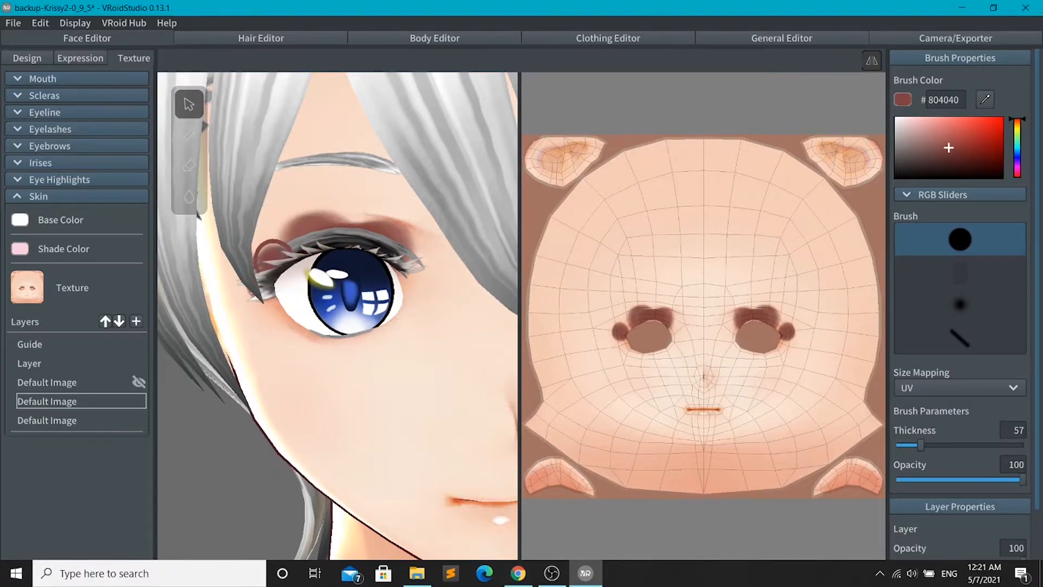
left_click_drag(279, 248, 275, 250)
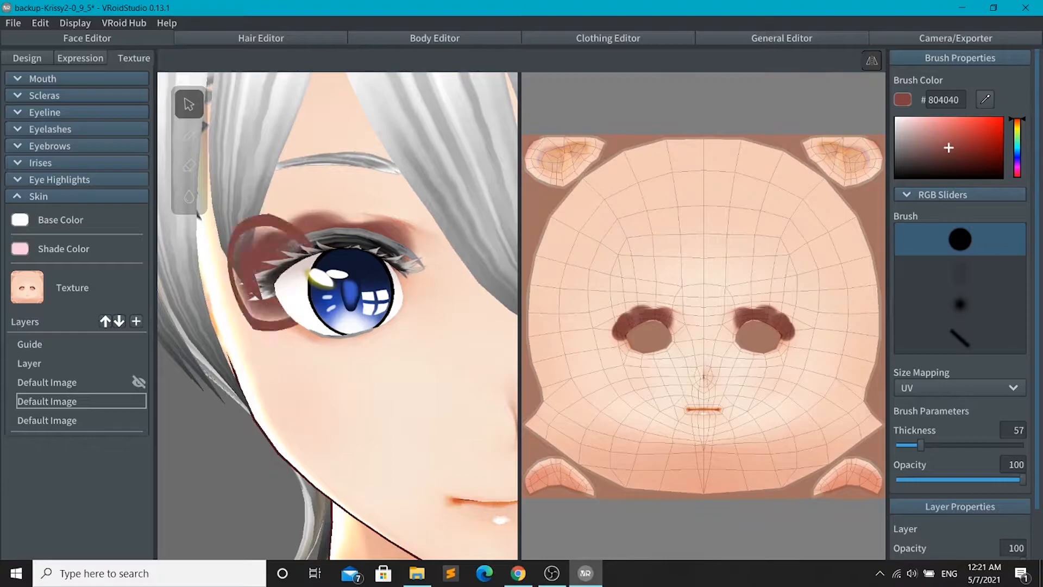
mouse_move(375, 164)
left_mouse_down()
mouse_move(293, 161)
mouse_move(271, 170)
left_mouse_up()
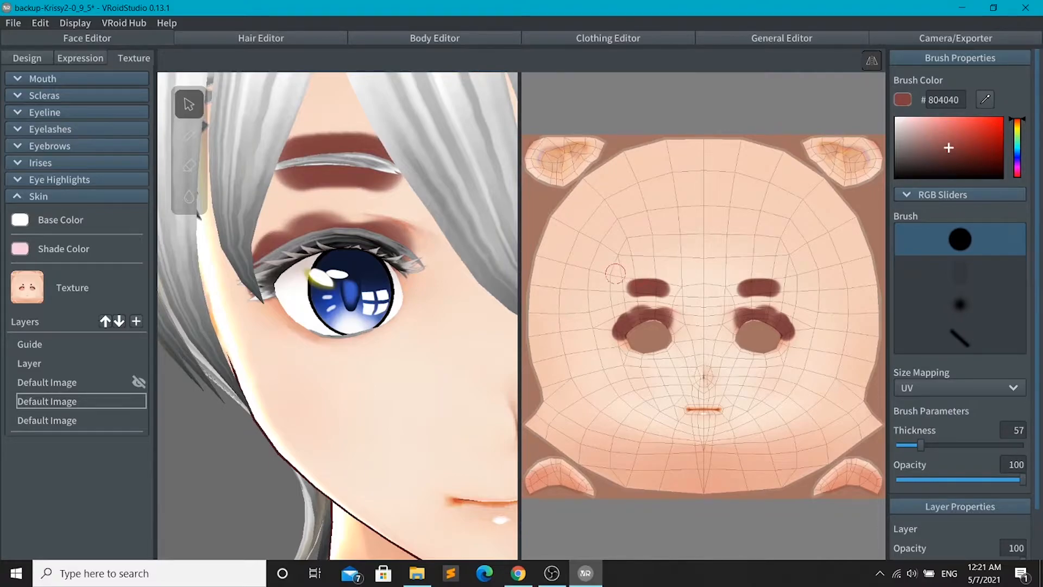
- Extend the eyebrow marks outward and fill out the eyelid marks toward the inner eye corners on the flat face texture
mouse_move(322, 165)
right_mouse_down()
mouse_move(212, 209)
mouse_move(255, 225)
mouse_move(305, 171)
right_mouse_up()
scroll(277, 214, "down", 4)
right_click_drag(326, 214, 363, 226)
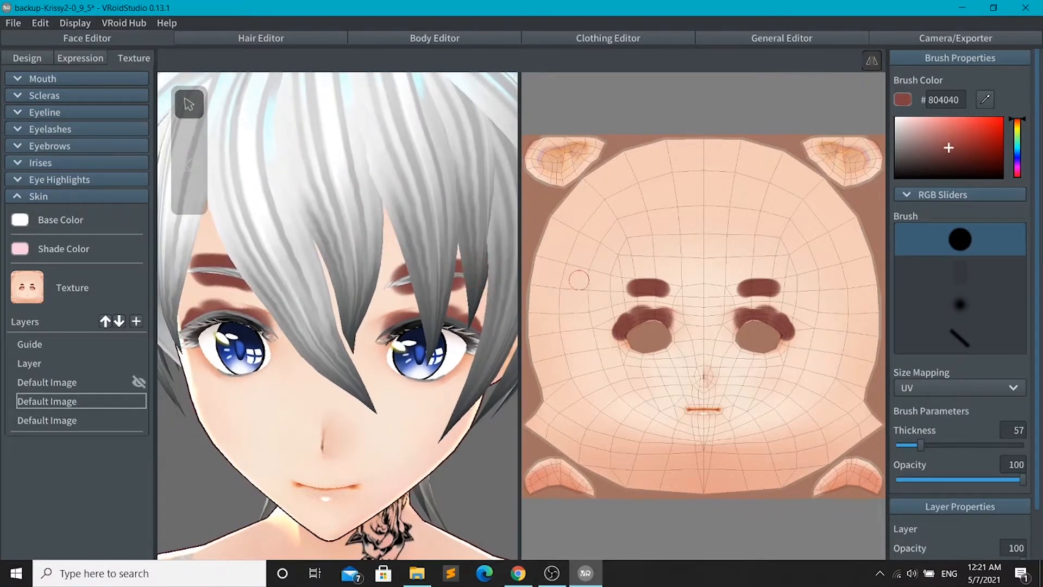
left_click_drag(630, 289, 609, 290)
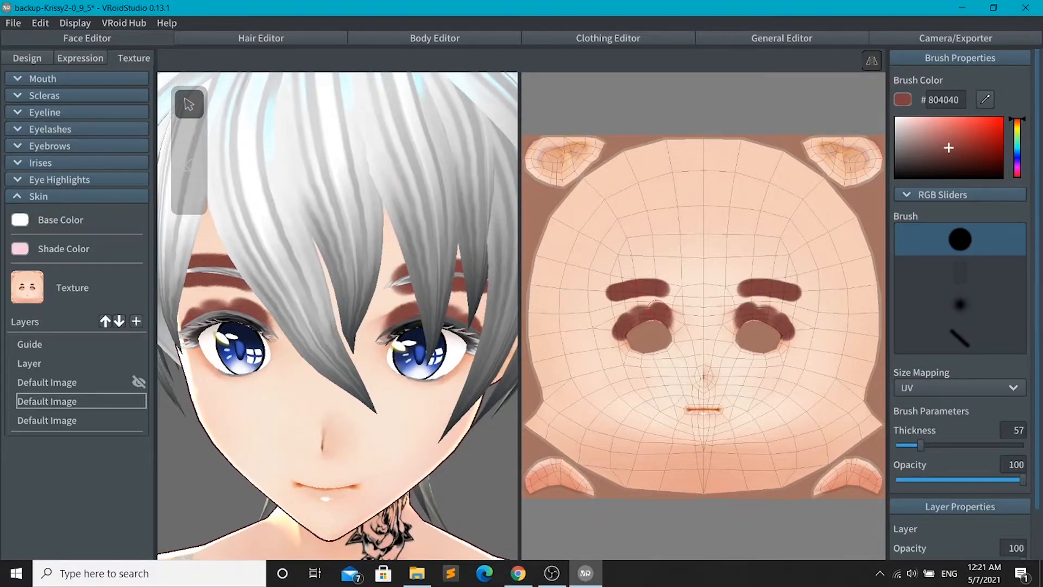
key("ctrl+z")
left_click(650, 315)
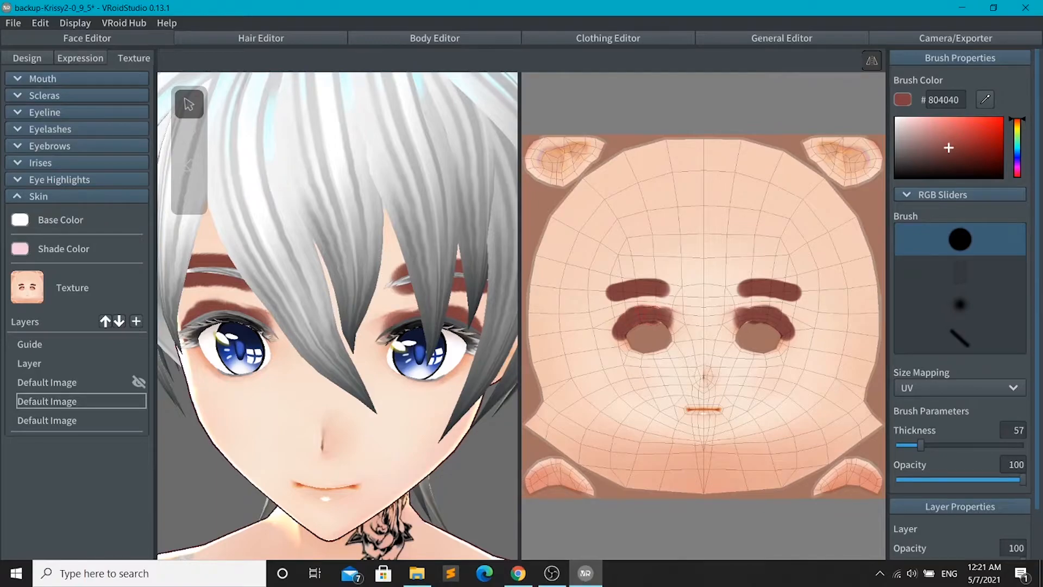
left_click(666, 319)
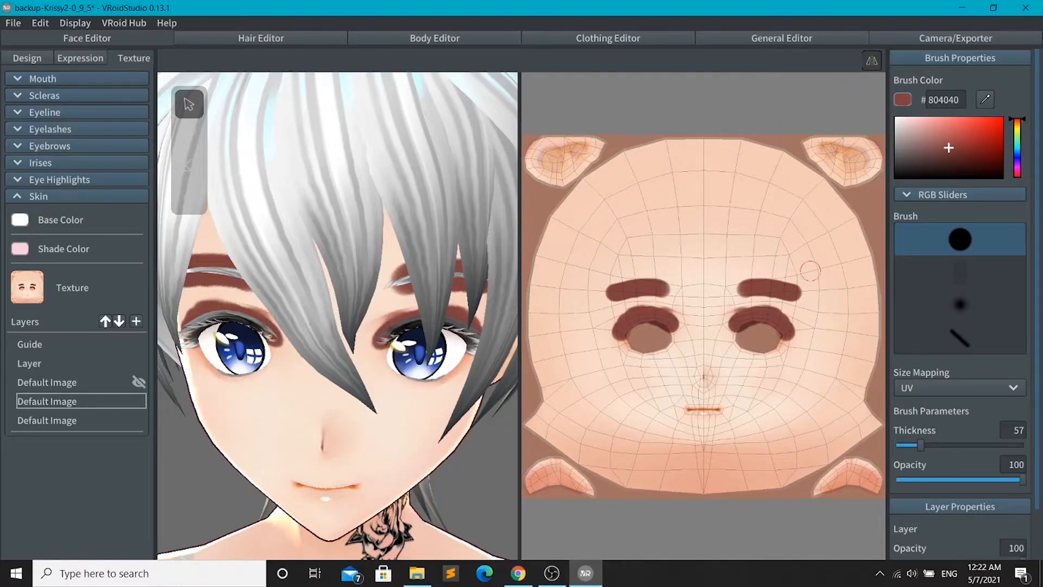
- Export the marked-up middle Default Image skin layer as Face Markup, and toggle that layer's visibility off
right_click(131, 401)
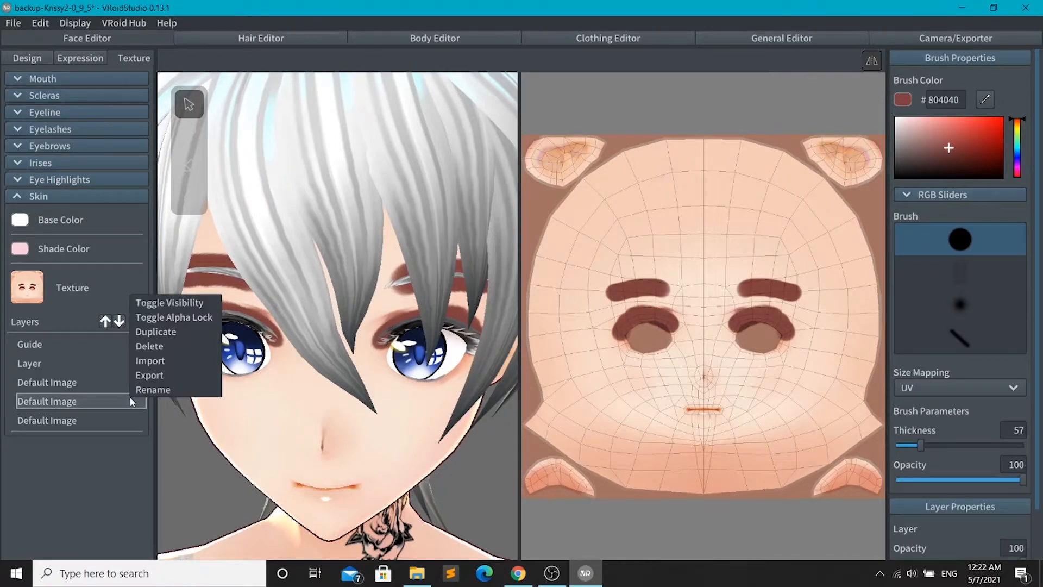
left_click(157, 374)
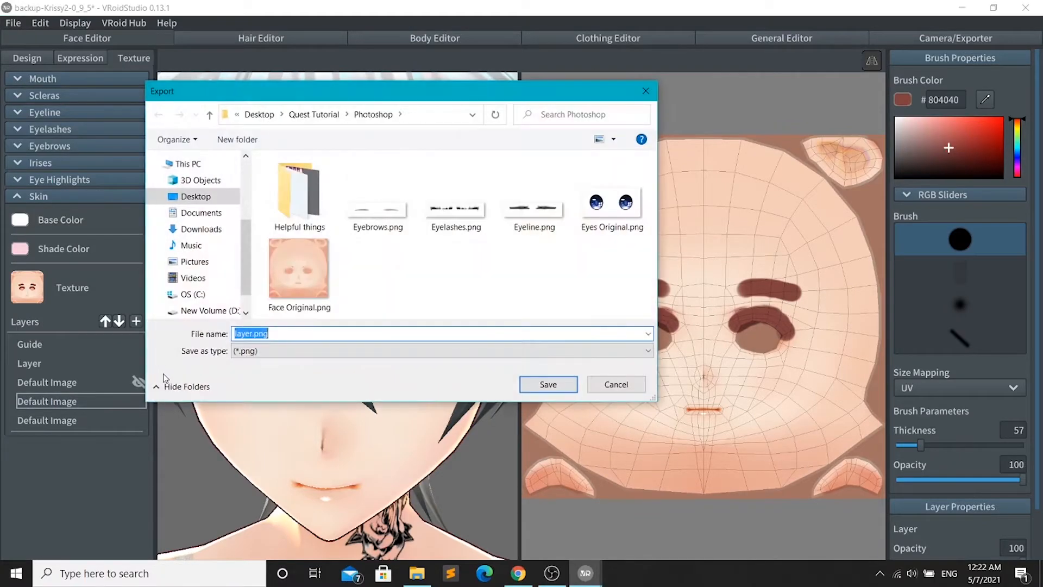
type("mFace Markup")
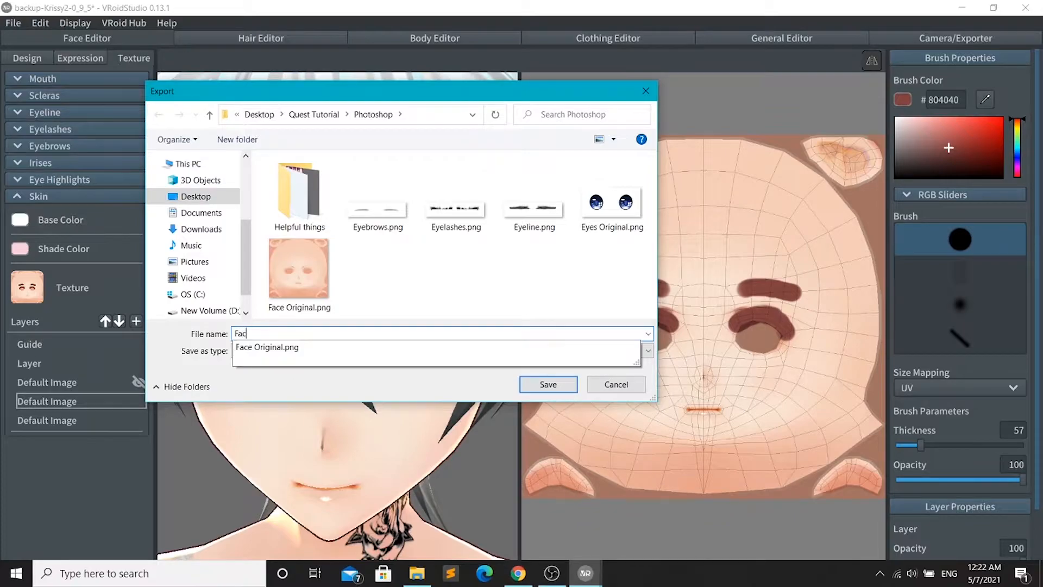
left_click(563, 389)
right_click(139, 400)
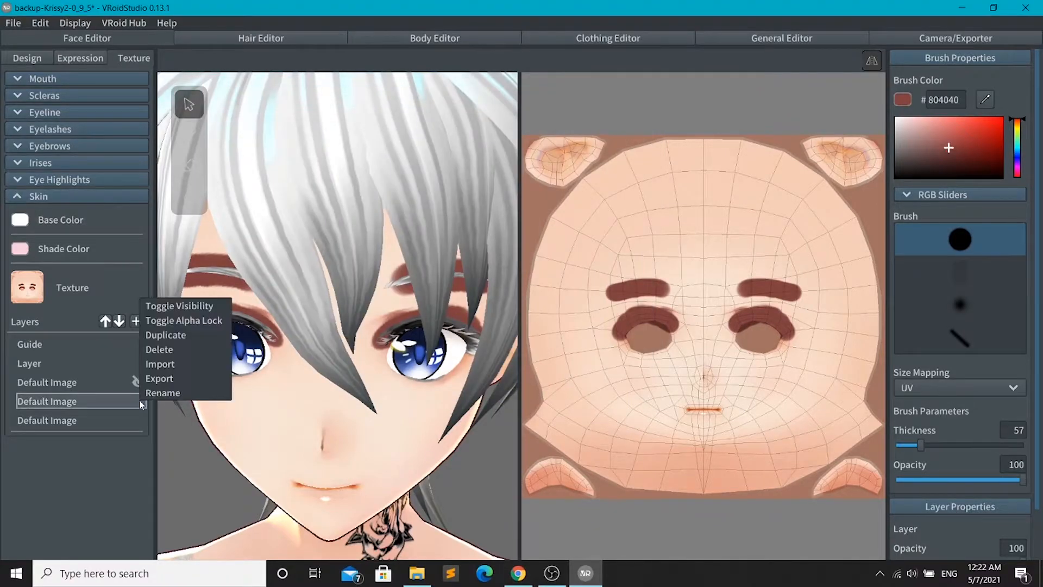
left_click(190, 306)
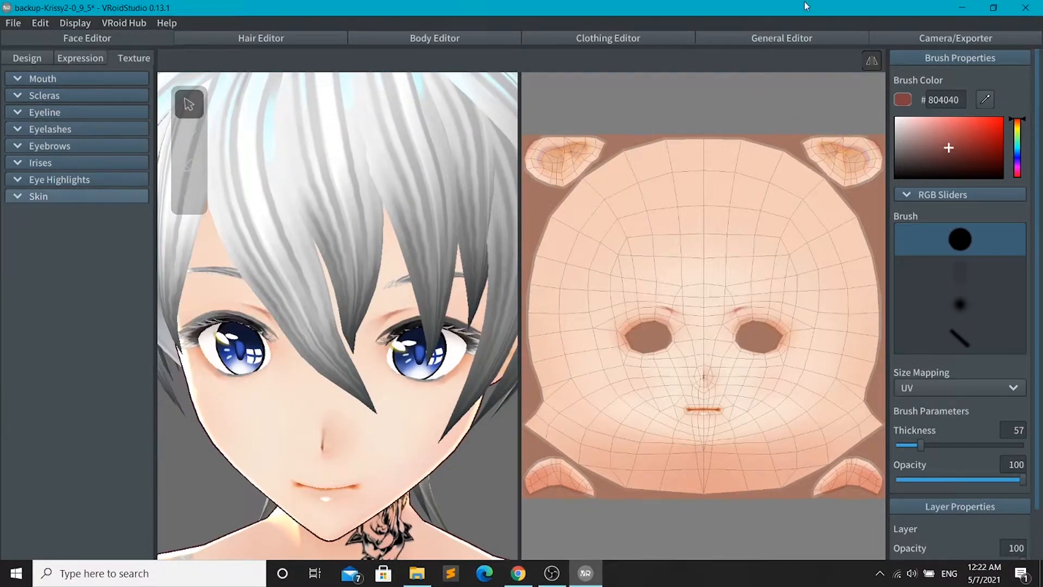
- Switch to Adobe Photoshop and open Face Original.png from the Quest Tutorial Photoshop folder
left_click(961, 8)
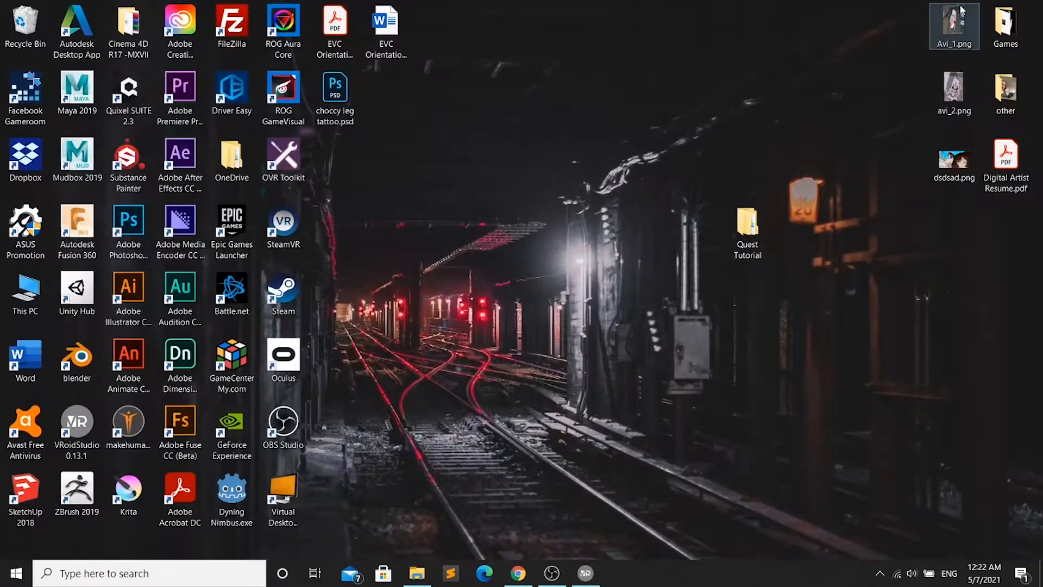
double_click(146, 227)
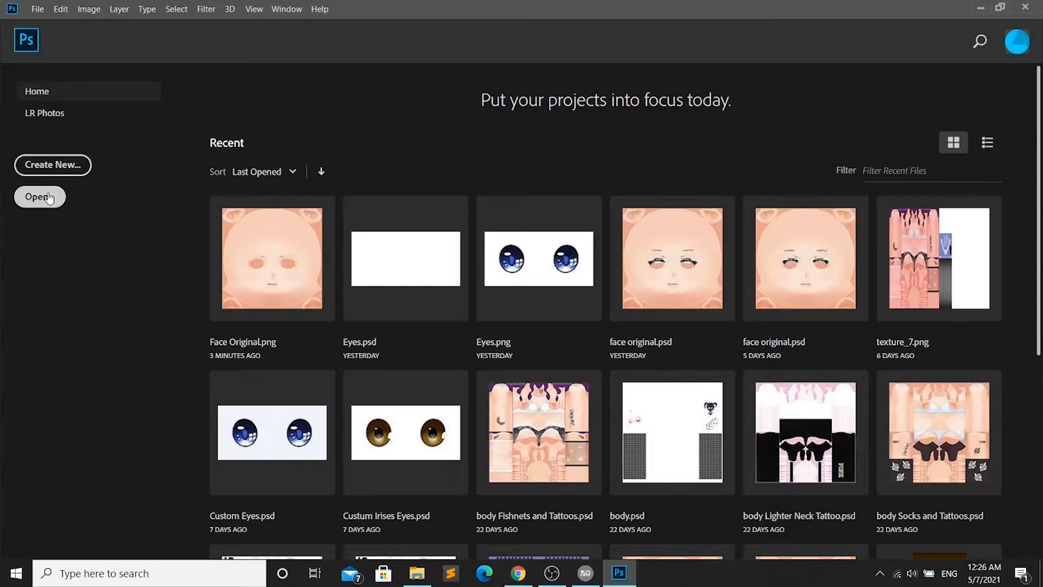
left_click(48, 197)
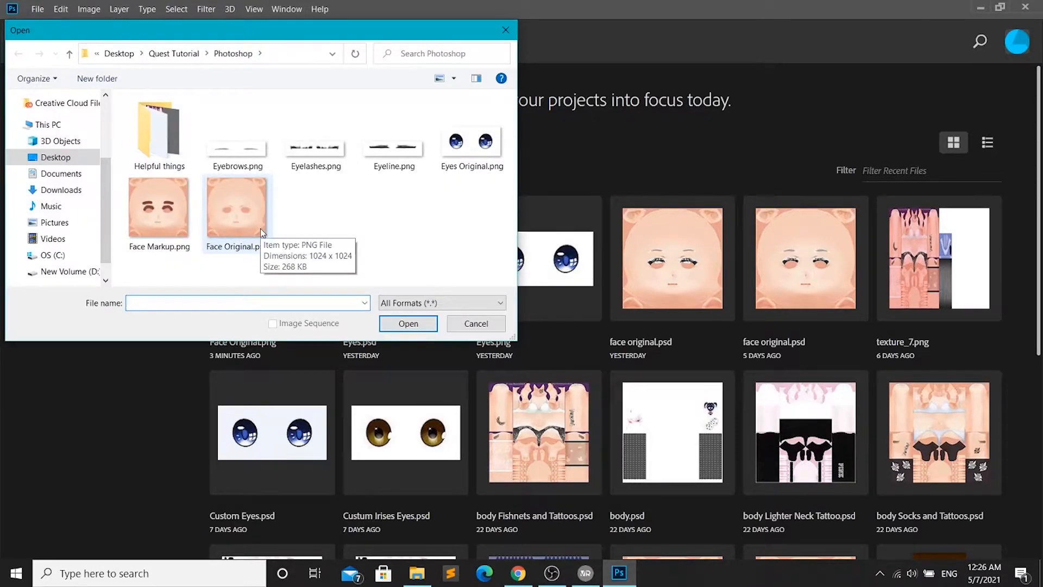
double_click(247, 217)
- Place Face Markup.png over the face texture and lower the new layer's opacity to 23%
left_click(417, 573)
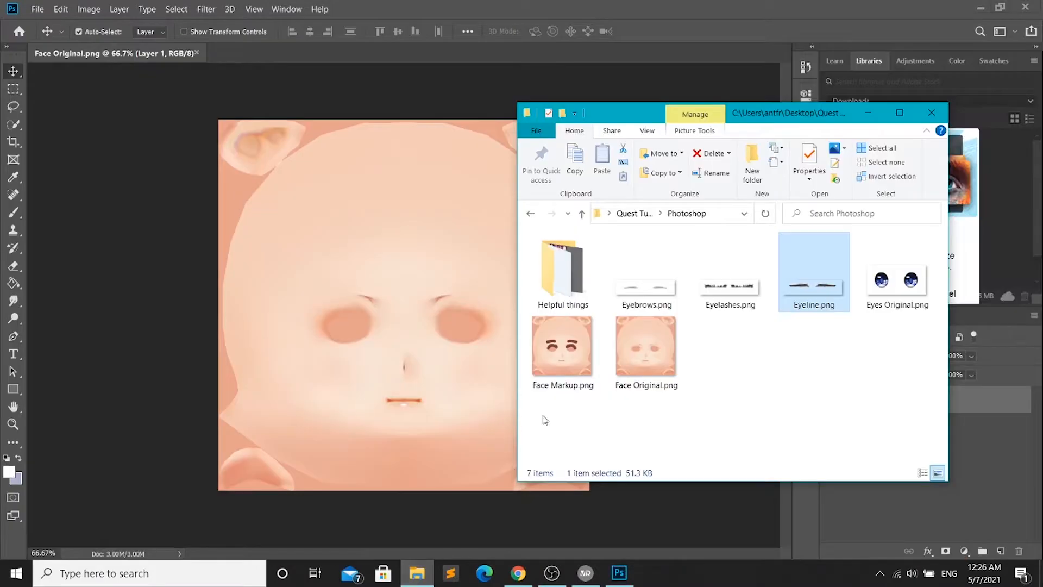
left_click(554, 357)
left_click_drag(554, 357, 136, 318)
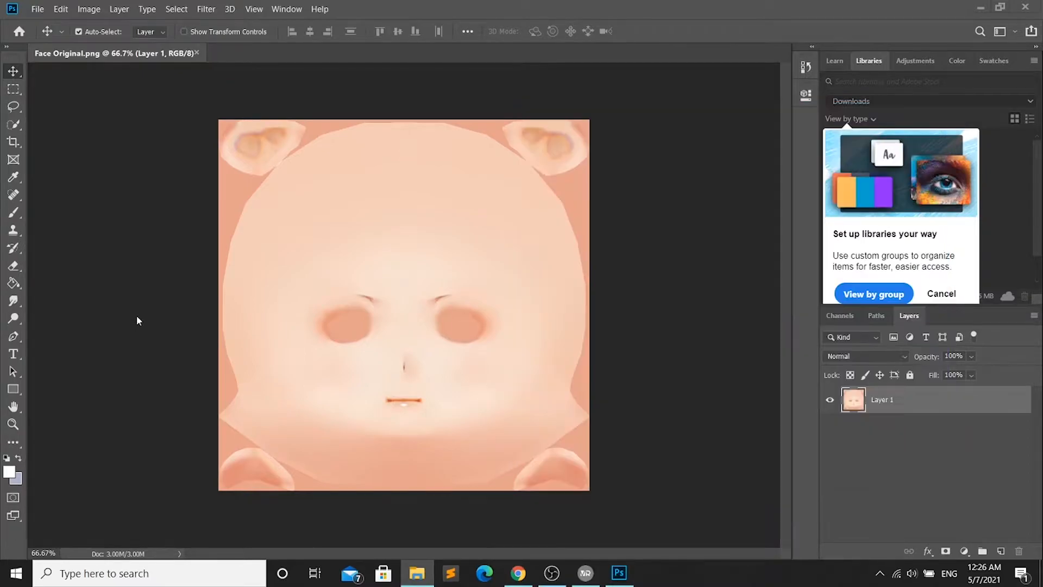
key("Return")
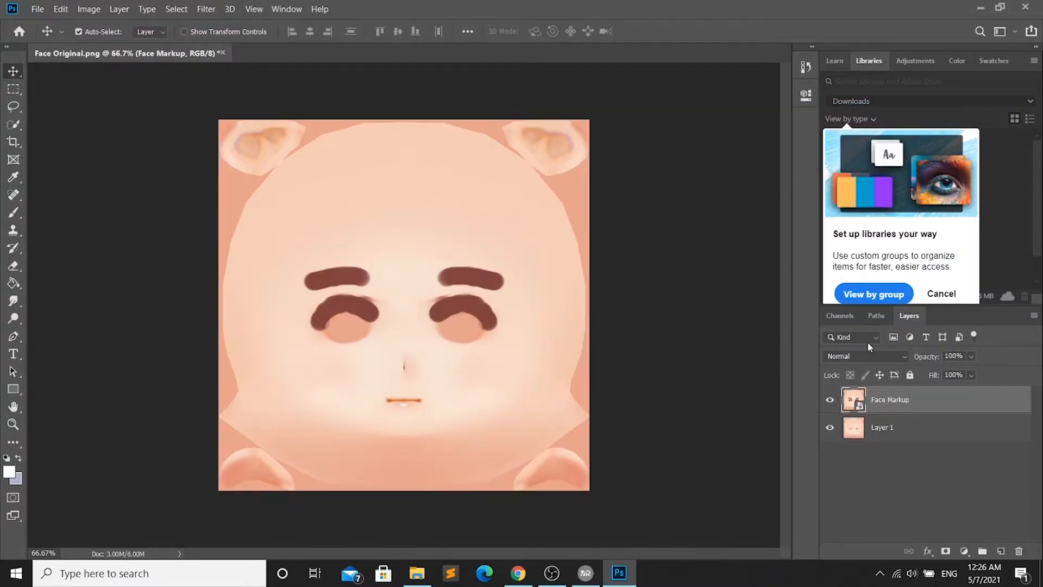
left_click(970, 356)
left_click_drag(946, 370, 938, 373)
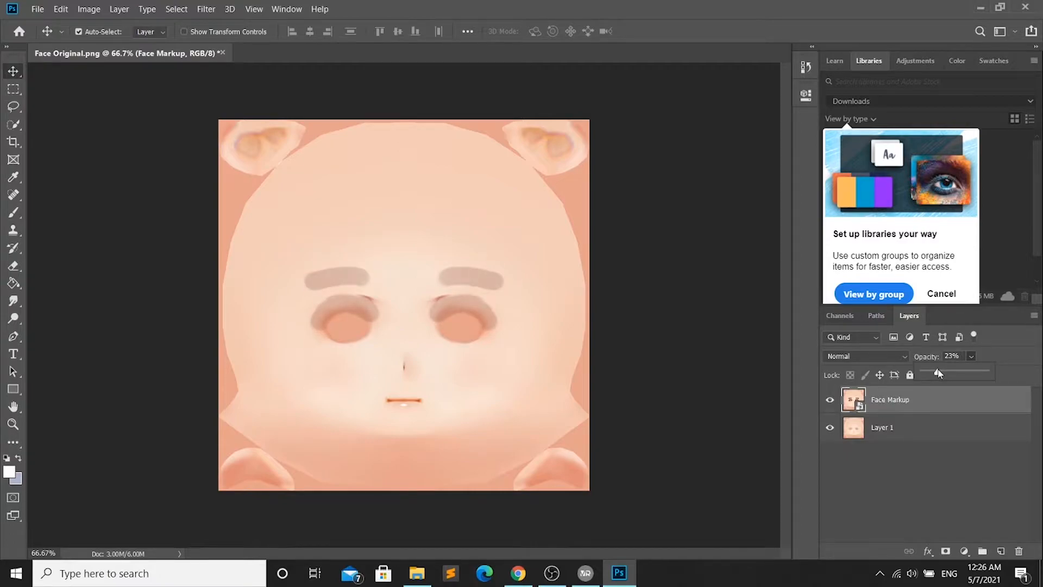
left_click(959, 462)
- Place Eyeline.png over the face as a rasterized layer and erase the line above the left eye
left_click(417, 573)
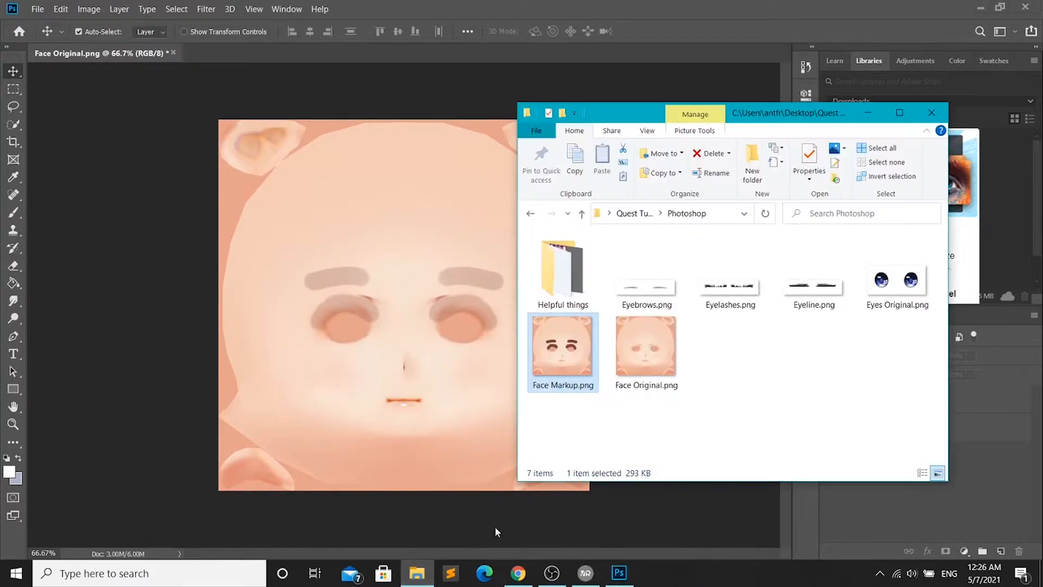
left_click_drag(809, 296, 130, 282)
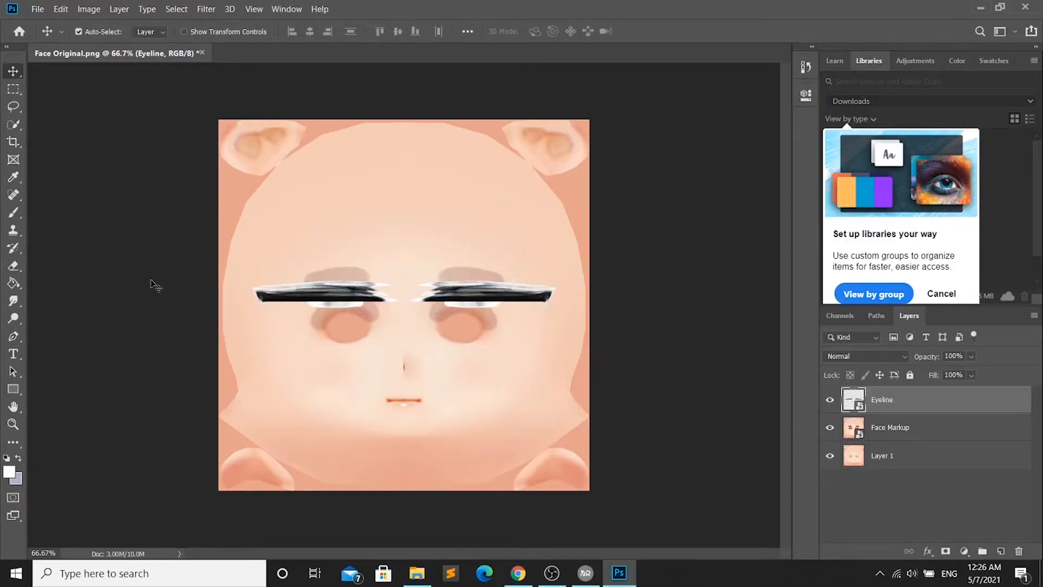
left_click(11, 267)
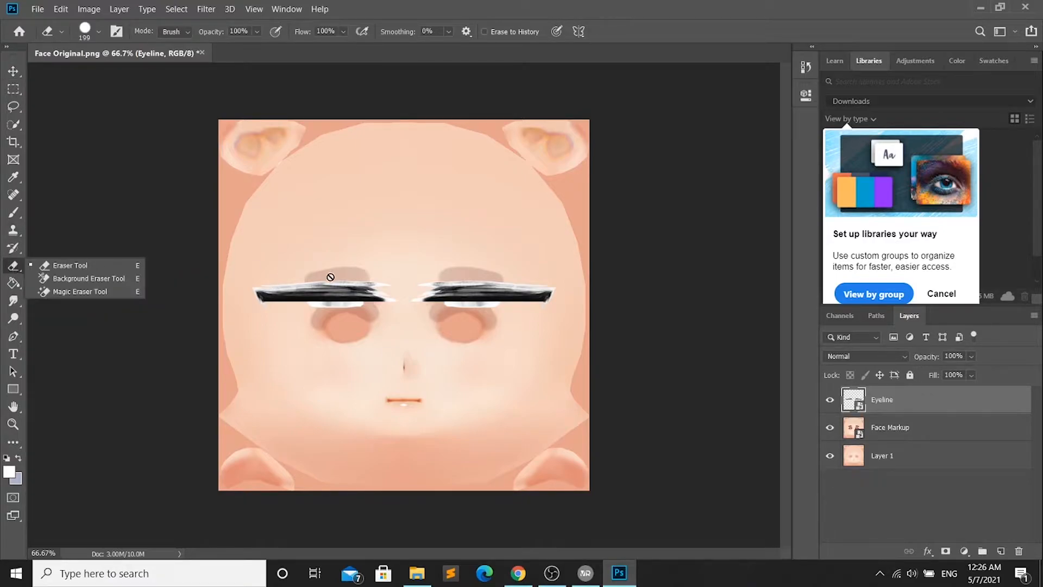
left_click(348, 299)
left_click(527, 234)
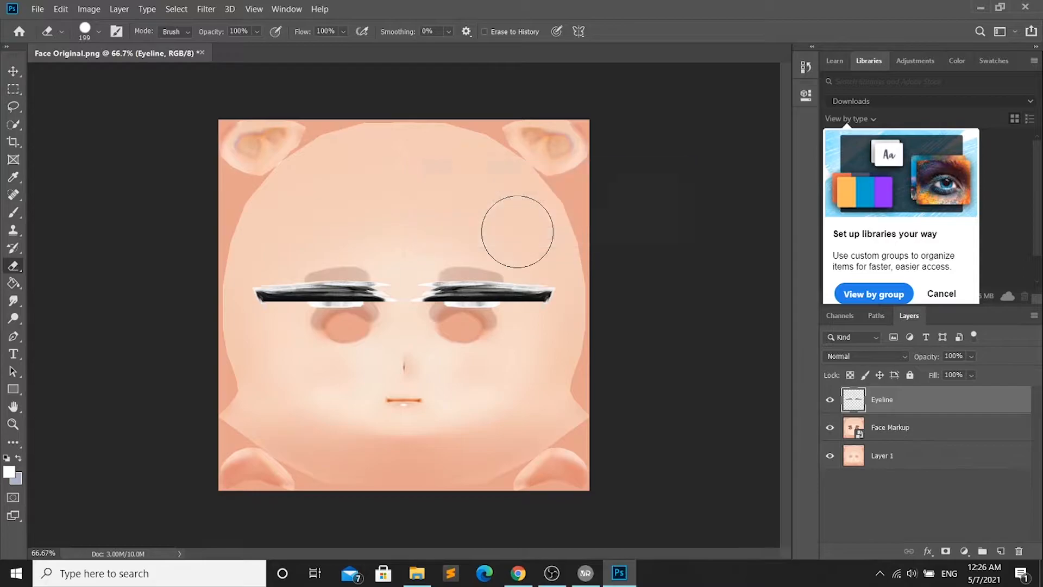
mouse_move(374, 283)
left_mouse_down()
mouse_move(384, 292)
mouse_move(256, 295)
left_mouse_up()
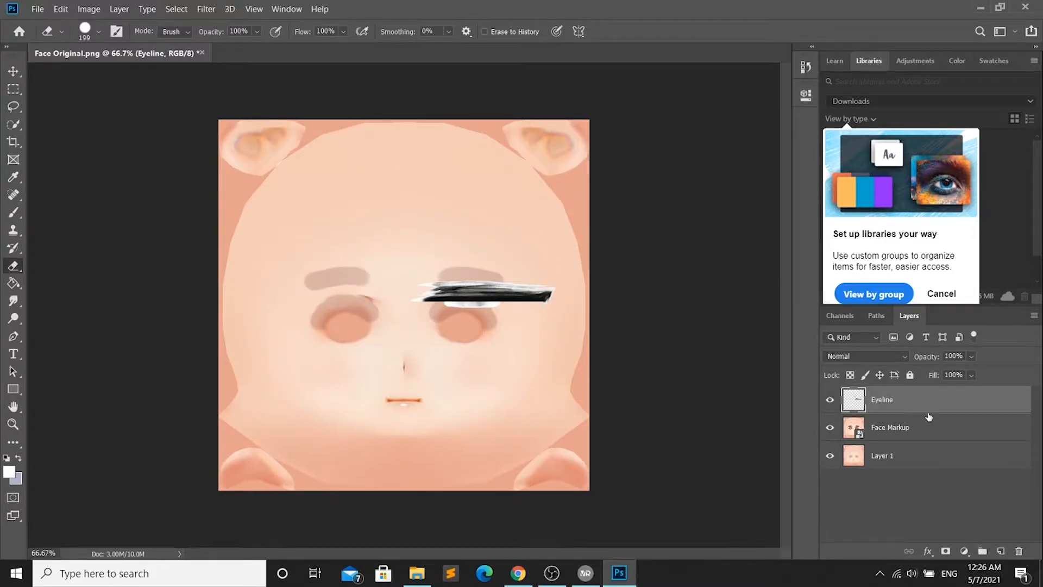
- Scale down the remaining eyeline proportionally and position it over the right eye's eyelid markup
left_click(61, 9)
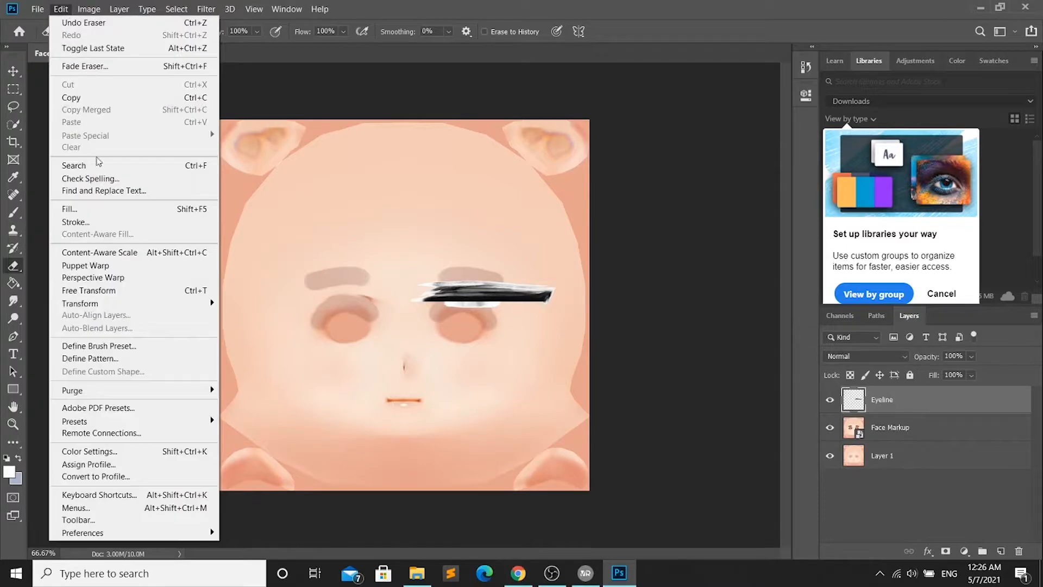
mouse_move(135, 303)
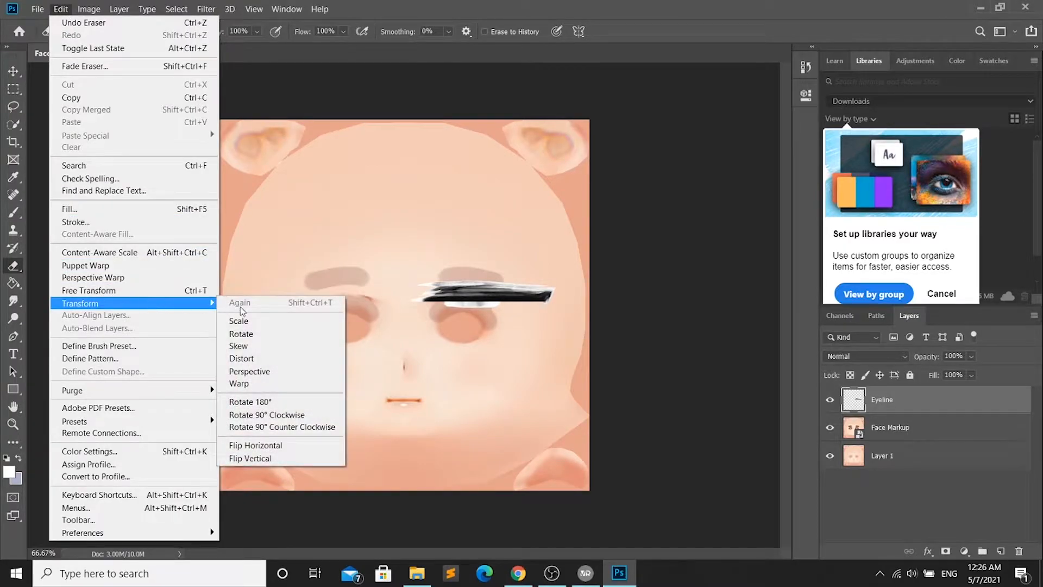
left_click(250, 322)
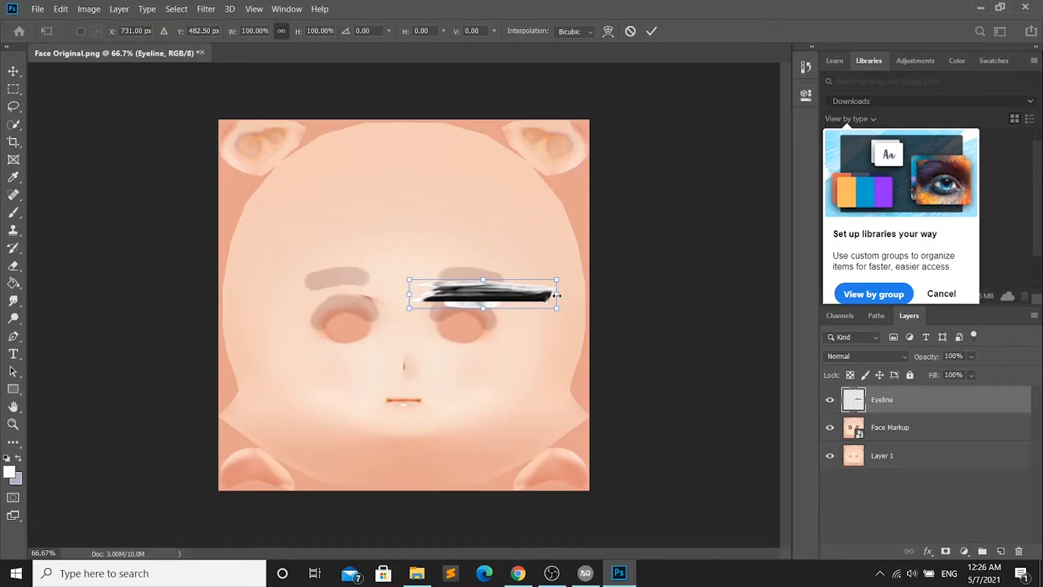
key("ctrl+plus")
key("ctrl+plus")
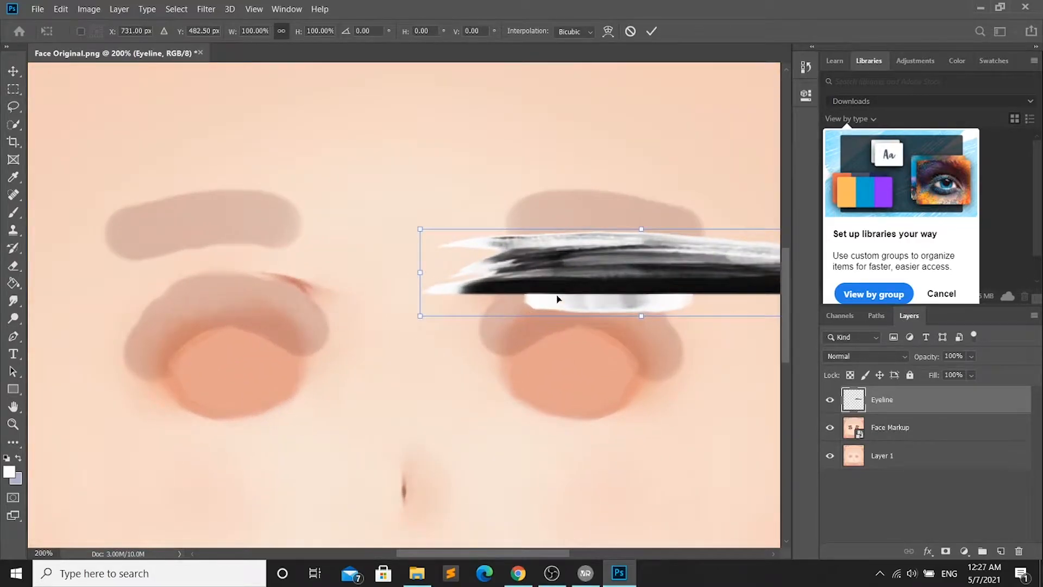
left_click_drag(456, 549, 508, 549)
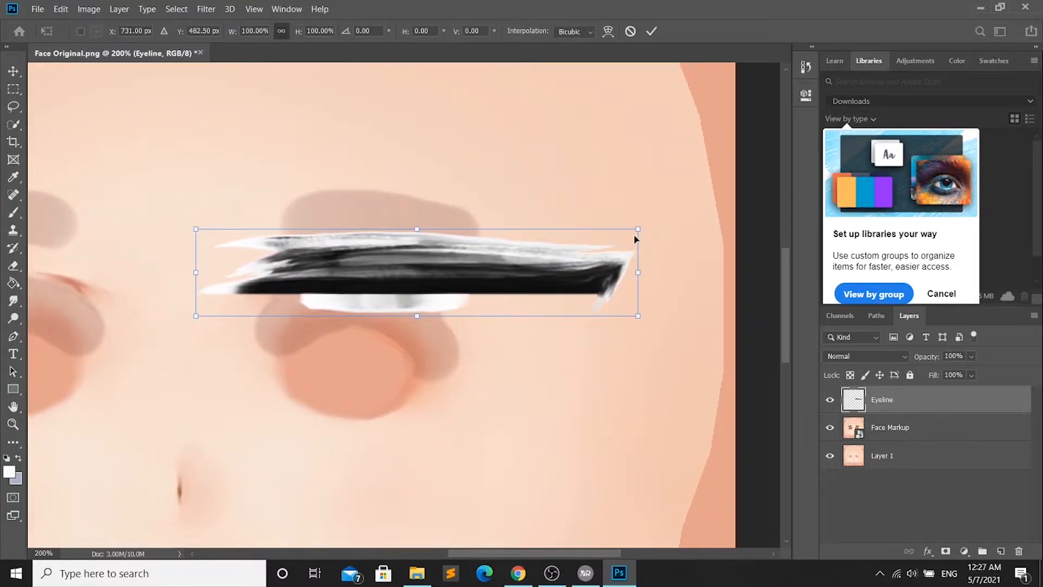
left_click_drag(639, 227, 502, 290)
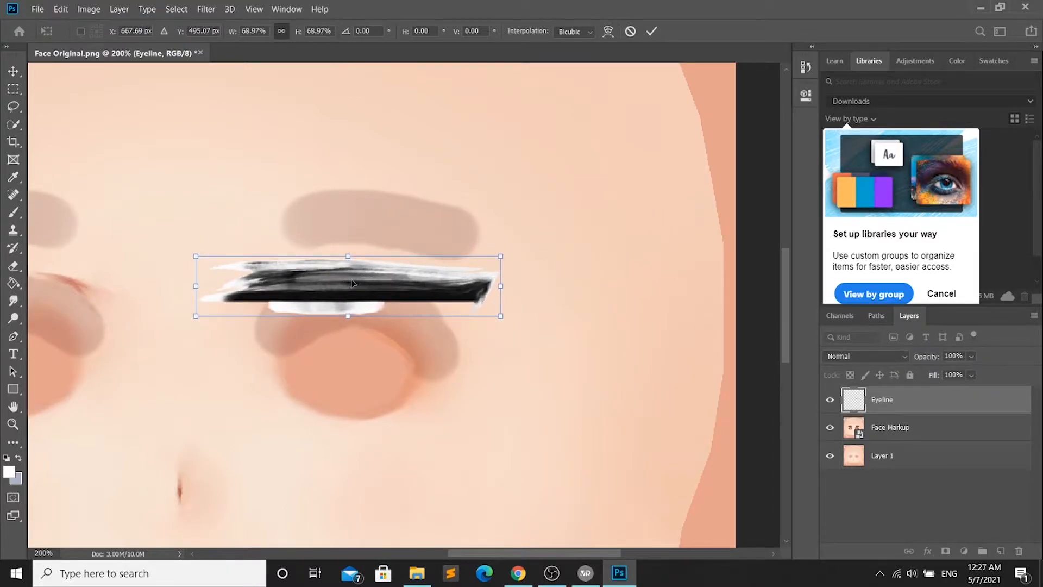
left_click_drag(338, 285, 363, 312)
left_click_drag(524, 283, 505, 297)
left_click_drag(363, 297, 376, 308)
key("Return")
key("e")
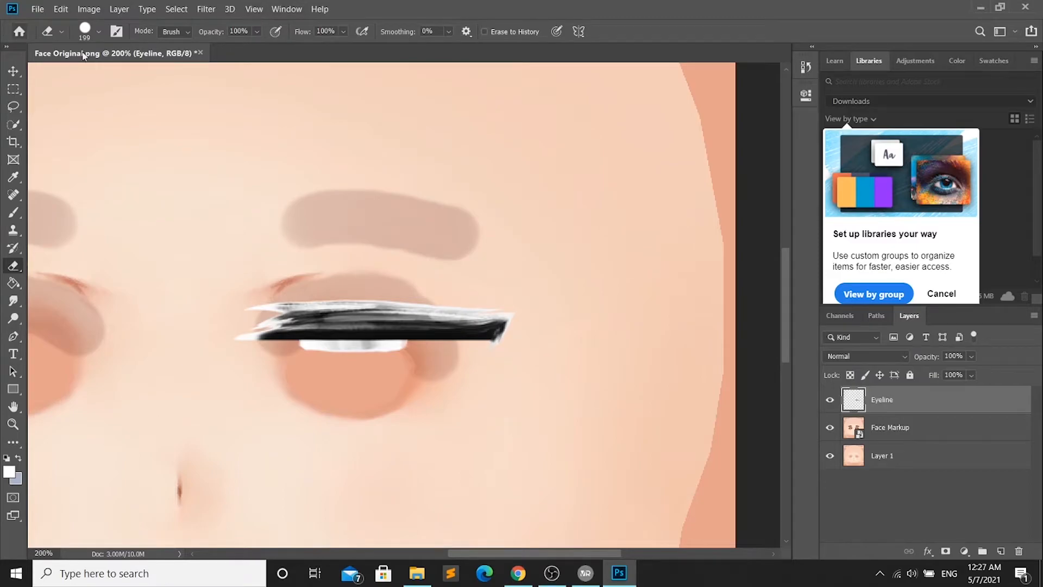
- Warp the Eyeline layer over the right eye, pulling its outer lower corner down and bending the line along the eyelid markup
left_click(61, 9)
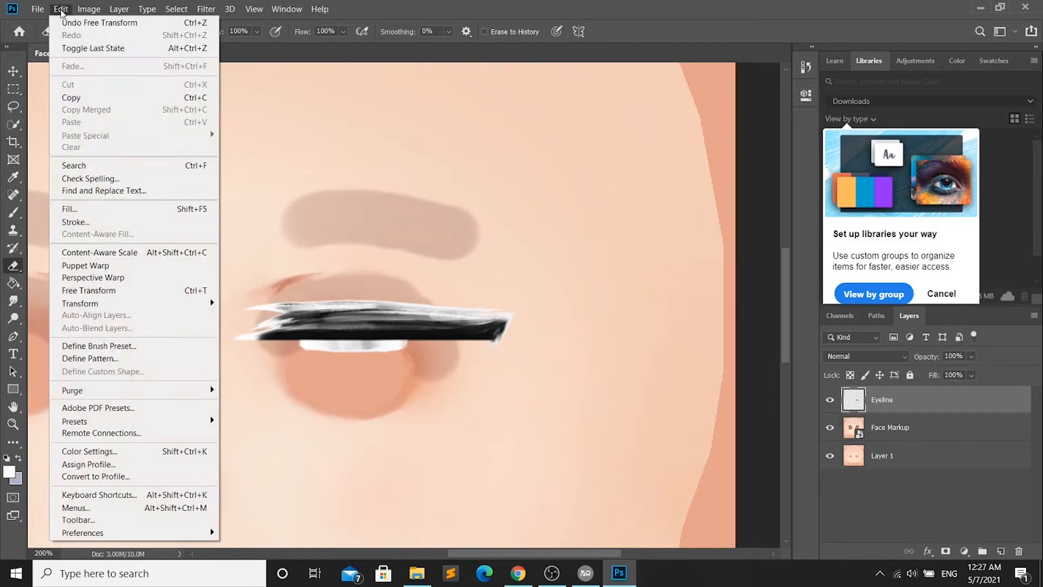
mouse_move(128, 305)
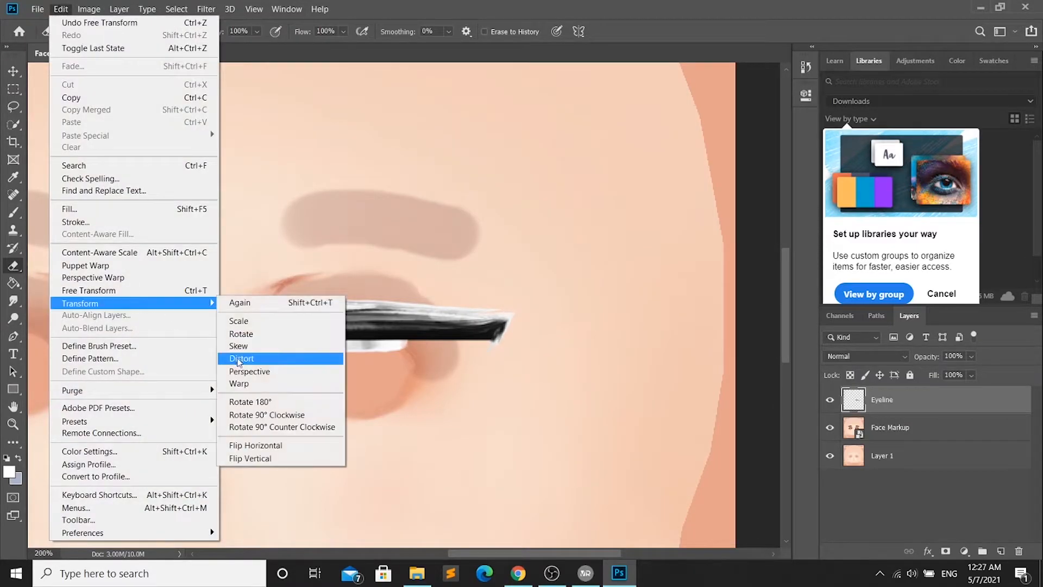
left_click(239, 383)
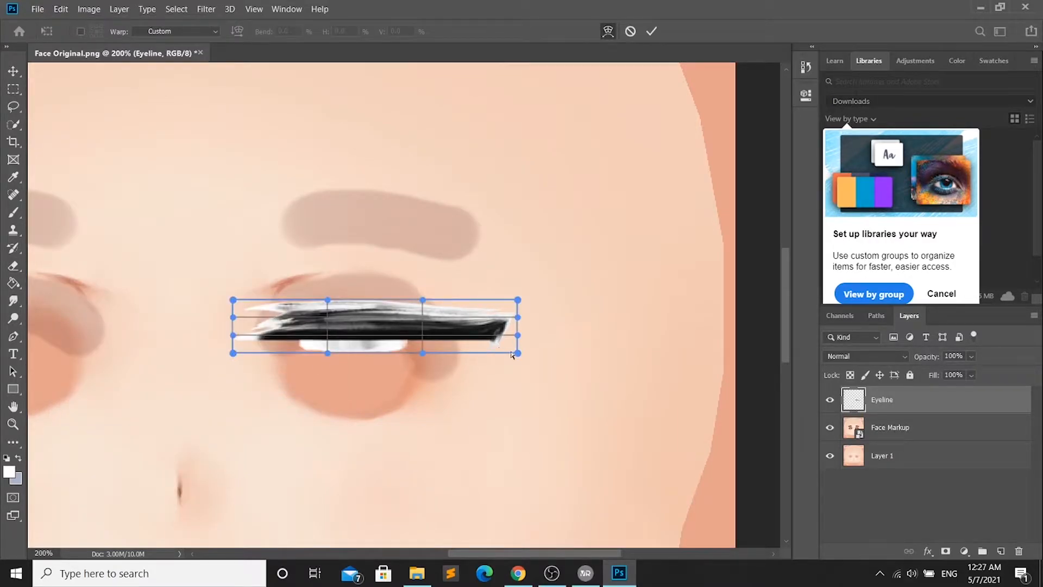
left_click_drag(516, 356, 373, 437)
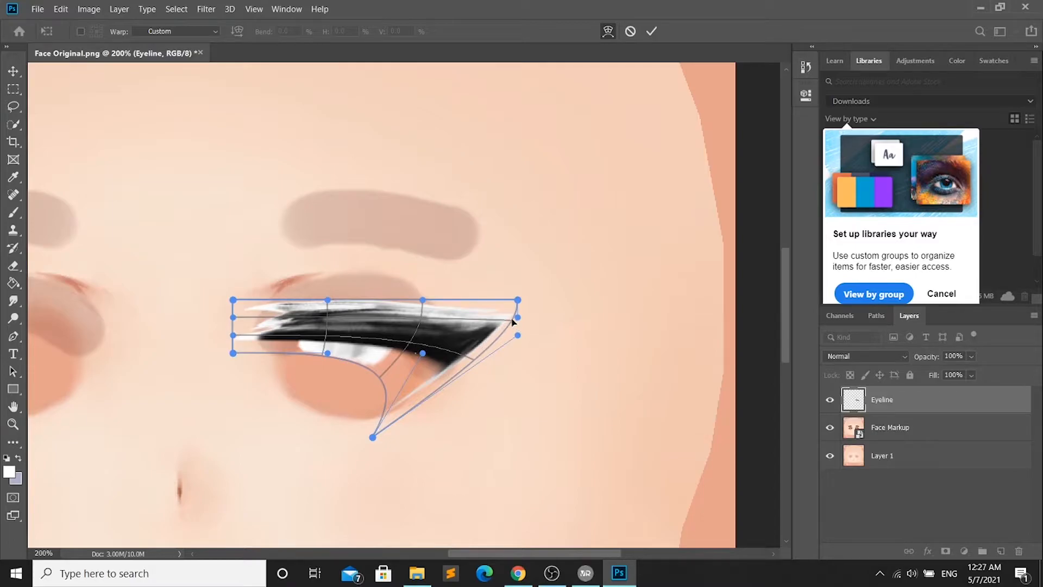
left_click_drag(510, 321, 495, 323)
mouse_move(458, 336)
left_mouse_down()
mouse_move(470, 340)
mouse_move(463, 347)
left_mouse_up()
mouse_move(406, 321)
left_mouse_down()
mouse_move(410, 305)
mouse_move(407, 317)
left_mouse_up()
mouse_move(342, 310)
left_mouse_down()
mouse_move(346, 298)
mouse_move(348, 306)
left_mouse_up()
left_click_drag(233, 299, 218, 279)
left_click_drag(301, 315, 307, 315)
mouse_move(374, 312)
left_mouse_down()
mouse_move(373, 291)
mouse_move(387, 289)
left_mouse_up()
left_click_drag(422, 343, 420, 344)
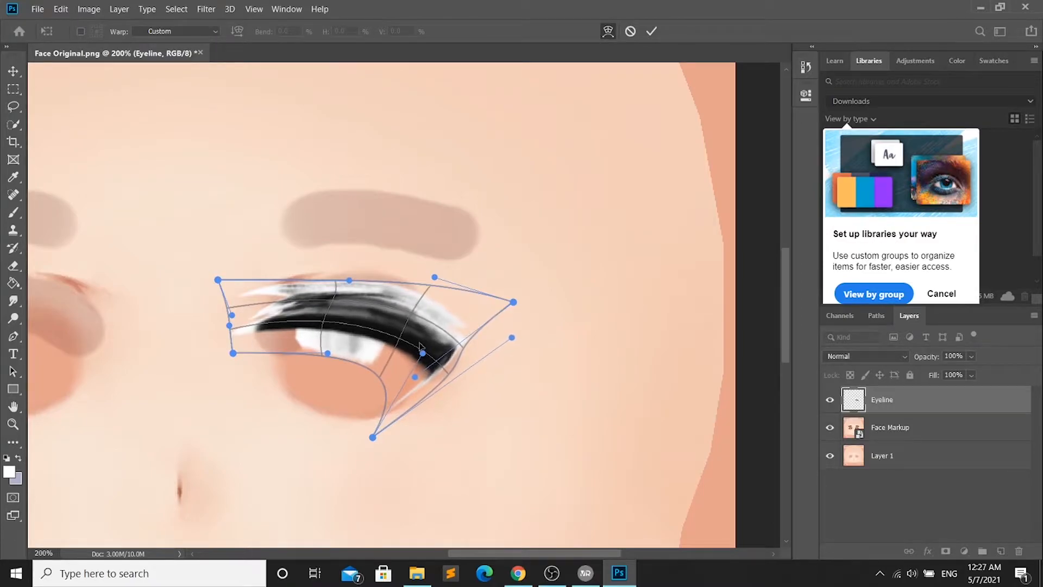
- Refine the eyeline warp by curving the inner corner down around the eye and extending the upper outer corners, and apply it
left_click_drag(238, 331, 272, 386)
left_click_drag(350, 280, 345, 254)
left_click_drag(215, 303, 222, 317)
left_click_drag(415, 376, 429, 378)
left_click_drag(514, 302, 539, 321)
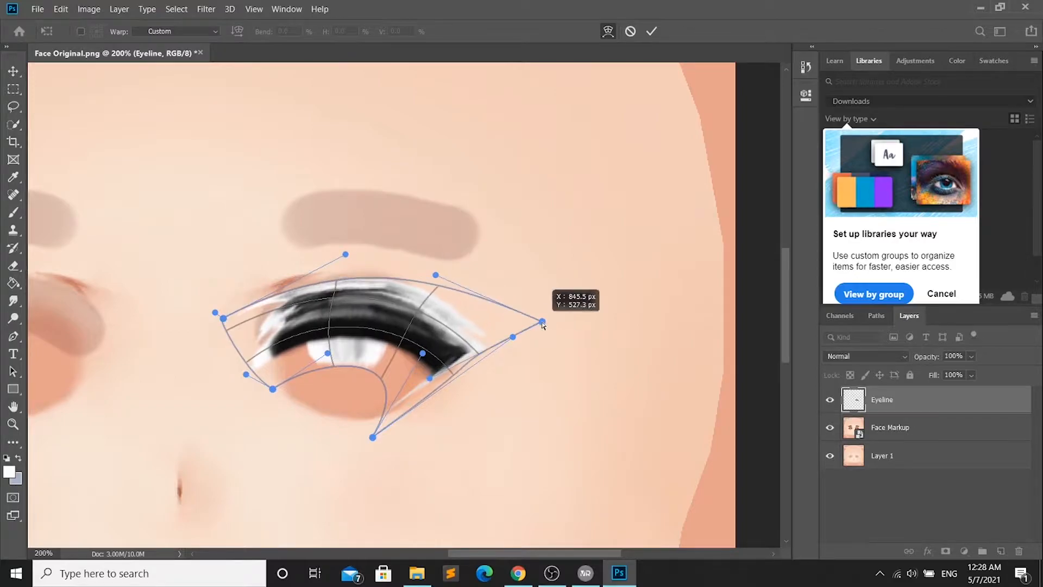
left_click_drag(222, 316, 202, 300)
left_click_drag(215, 311, 184, 310)
key("Return")
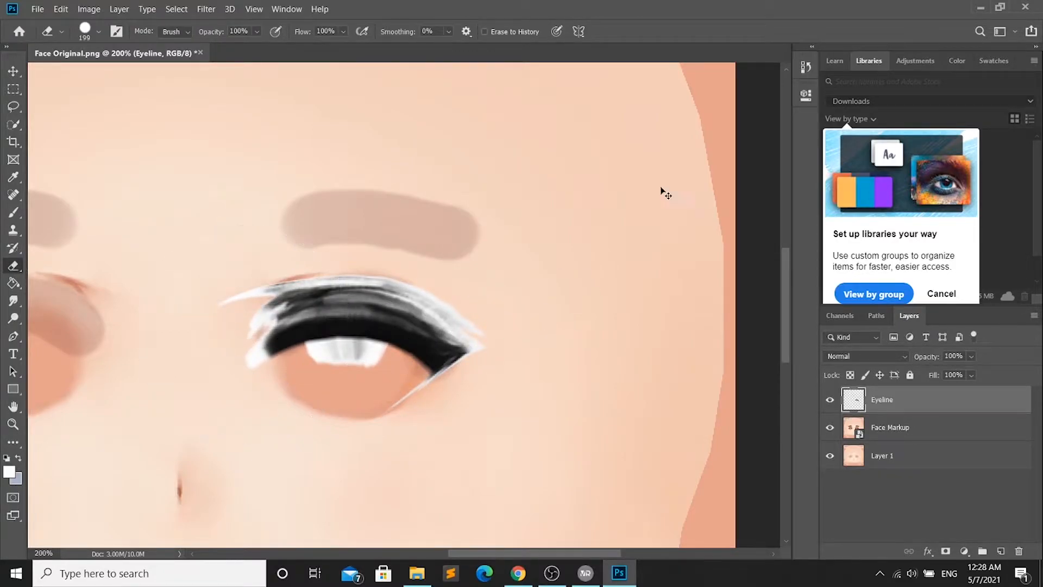
- Place the Eyelashes image as a layer above the eyeline and warp it to follow the right eye's lash line
key("ctrl+0")
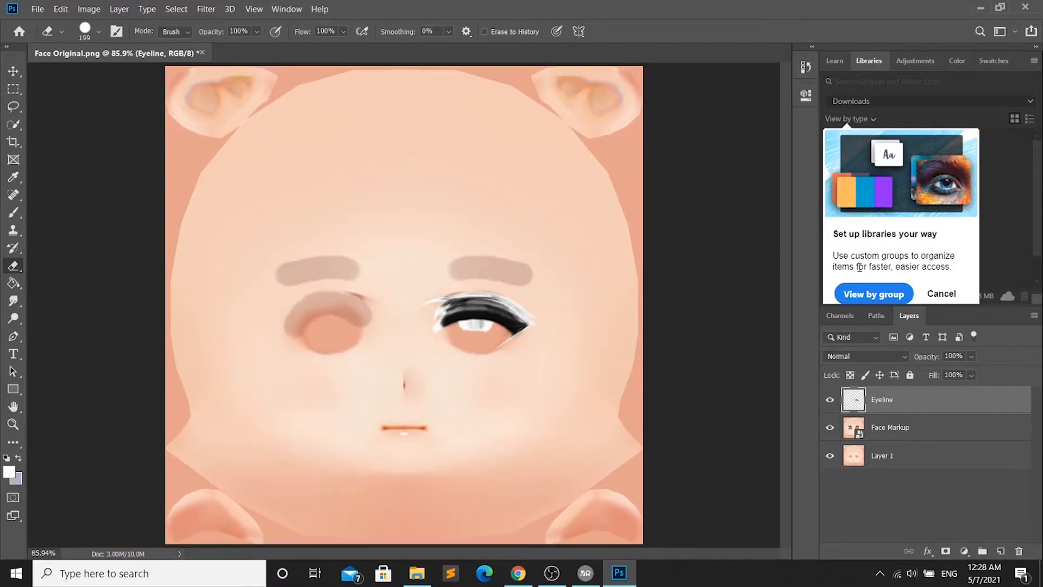
left_click(417, 573)
left_click_drag(730, 276, 477, 299)
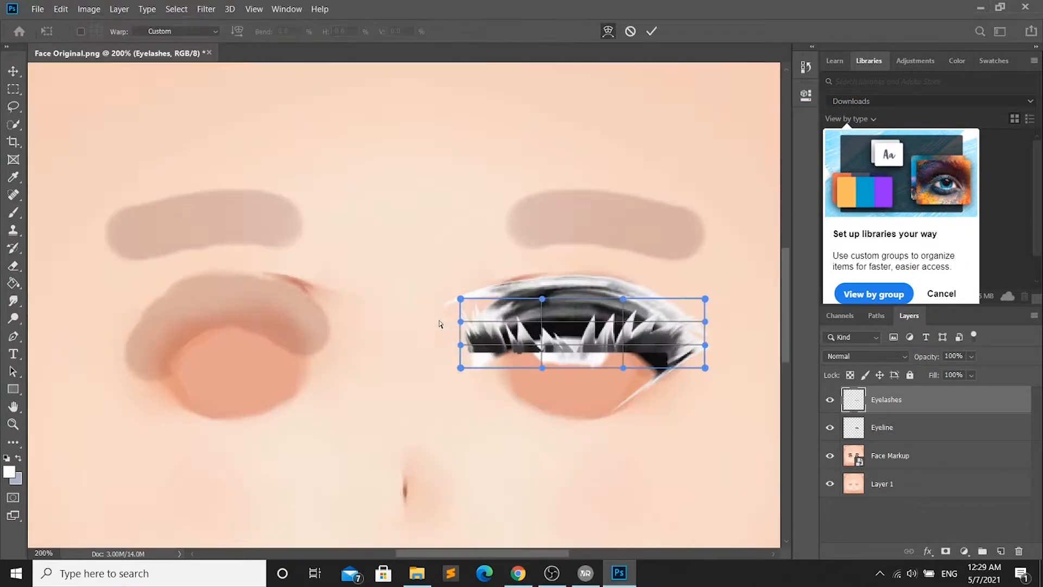
left_click_drag(466, 350, 492, 432)
left_click_drag(589, 305, 629, 303)
left_click_drag(323, 298, 282, 305)
left_click_drag(628, 297, 591, 340)
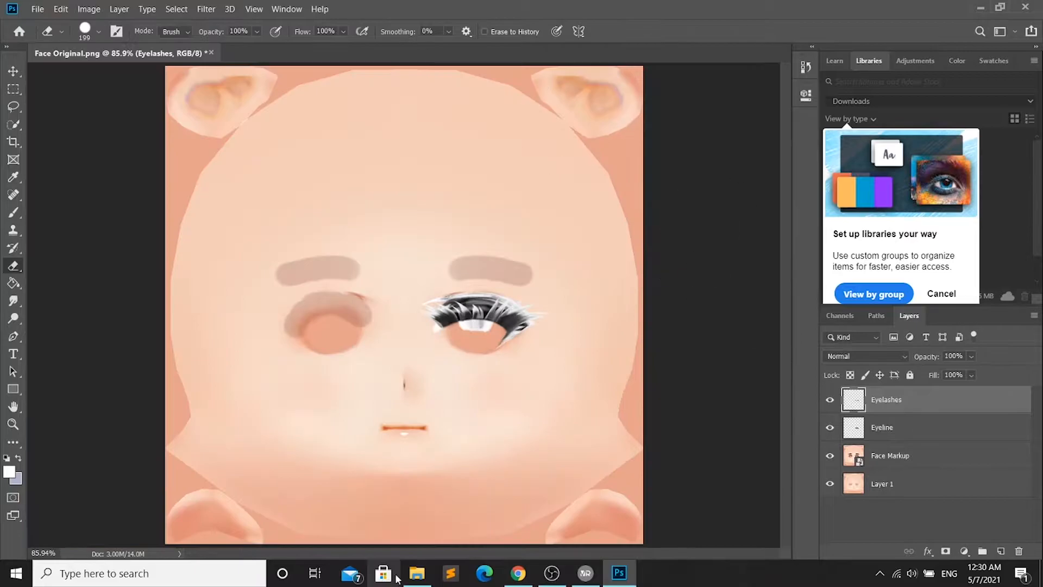
- Place the Eyebrows image warped along the right eyebrow markup and hide the Face Markup layer
left_click(461, 279)
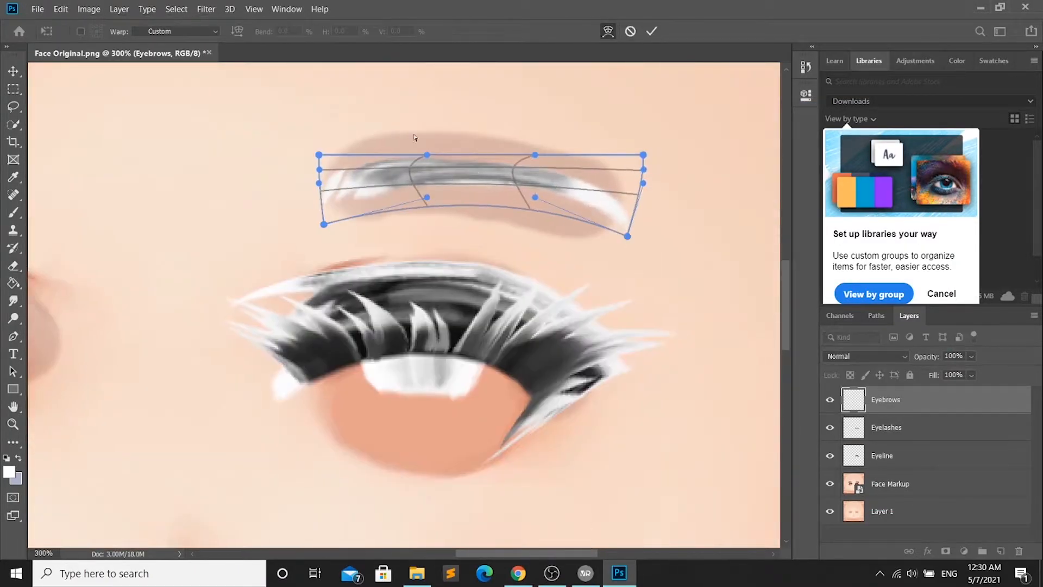
left_click_drag(484, 163, 483, 186)
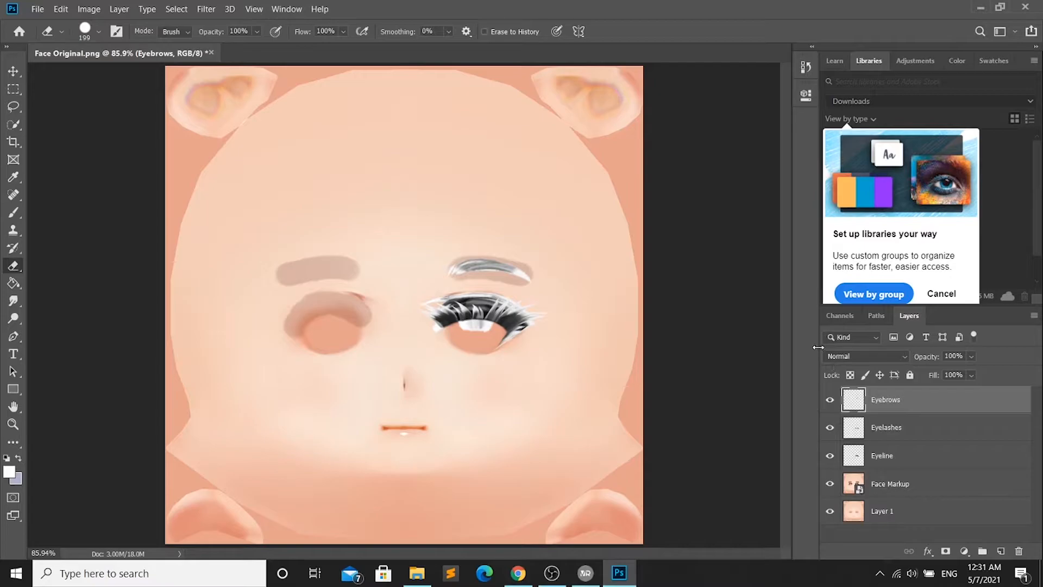
left_click(830, 484)
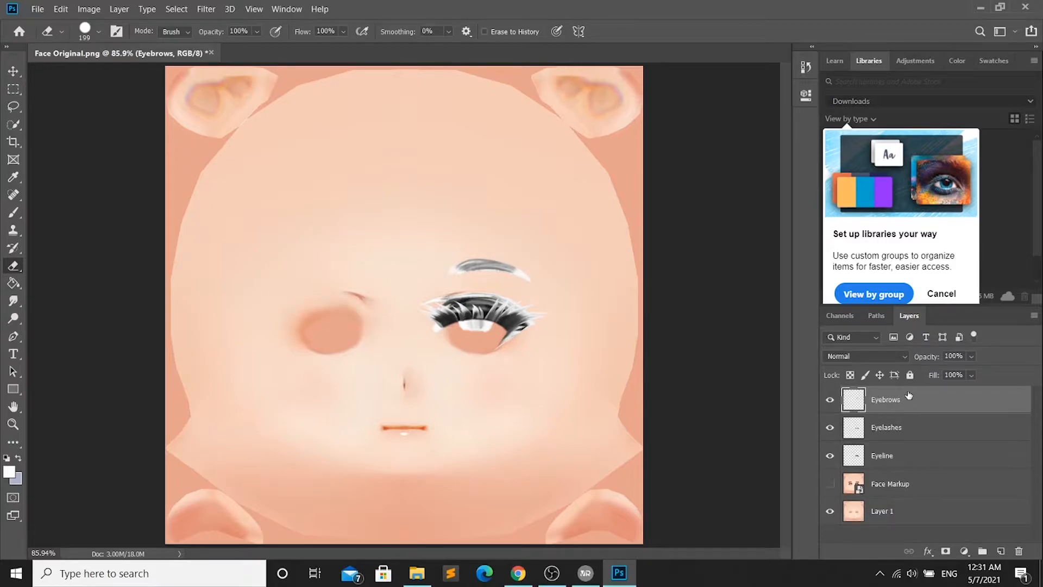
- Group the Eyebrows, Eyelashes and Eyeline layers and duplicate that group with its contents
left_click(923, 457, "shift")
left_click_drag(924, 429, 982, 550)
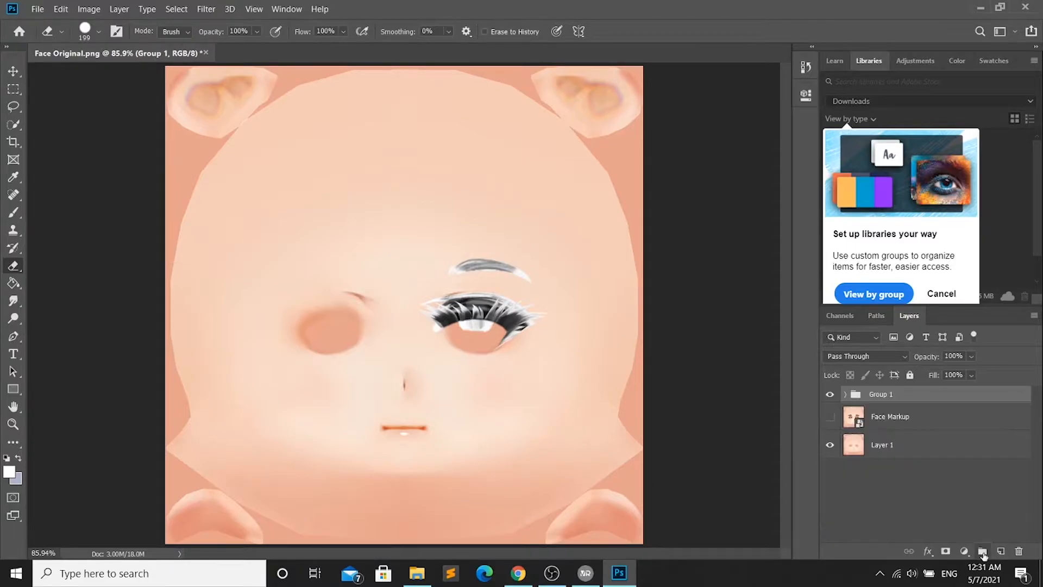
left_click(846, 395)
left_click(942, 480, "shift")
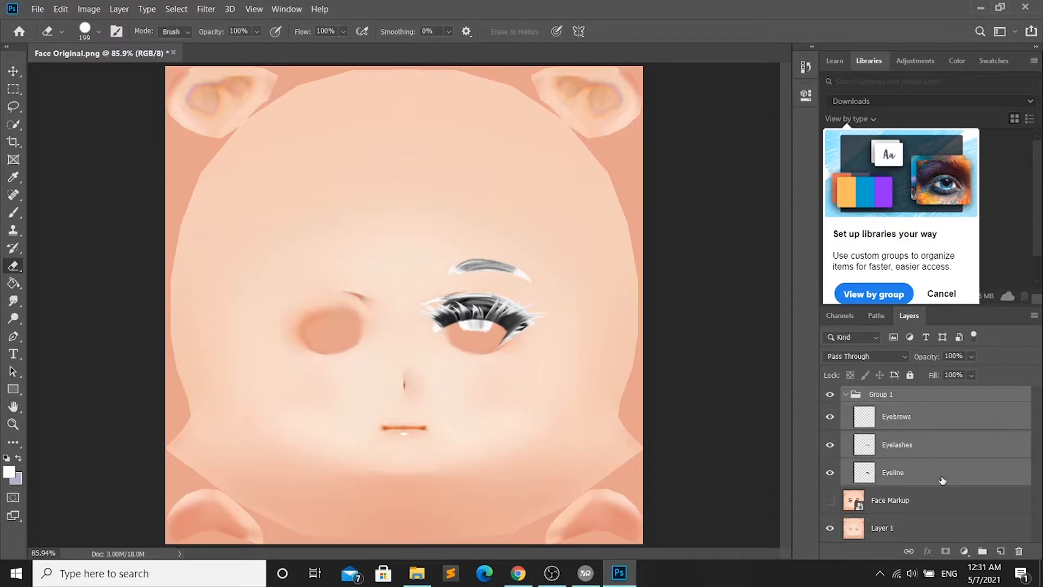
left_click_drag(930, 418, 1001, 551)
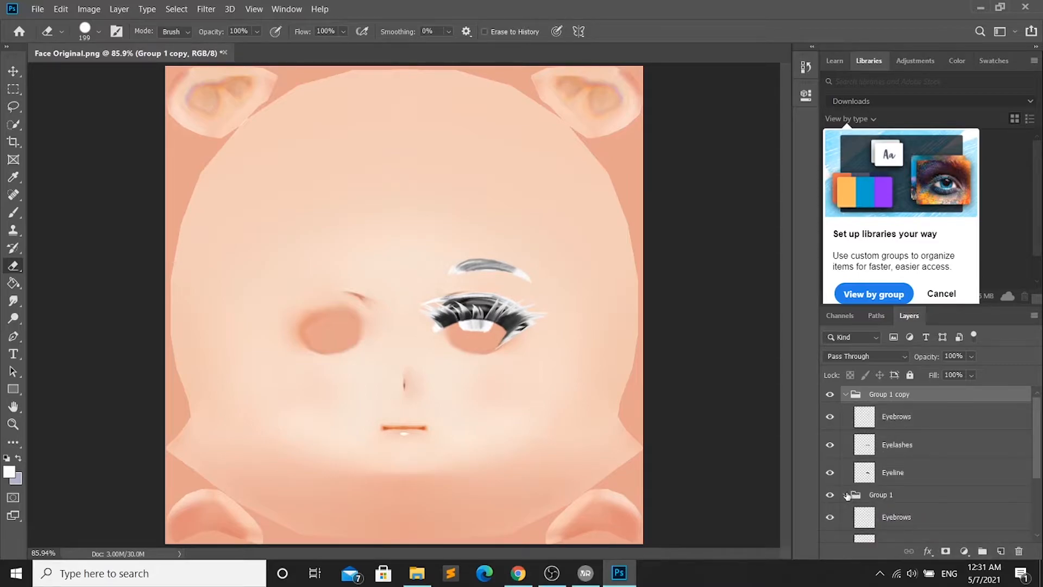
left_click(846, 496)
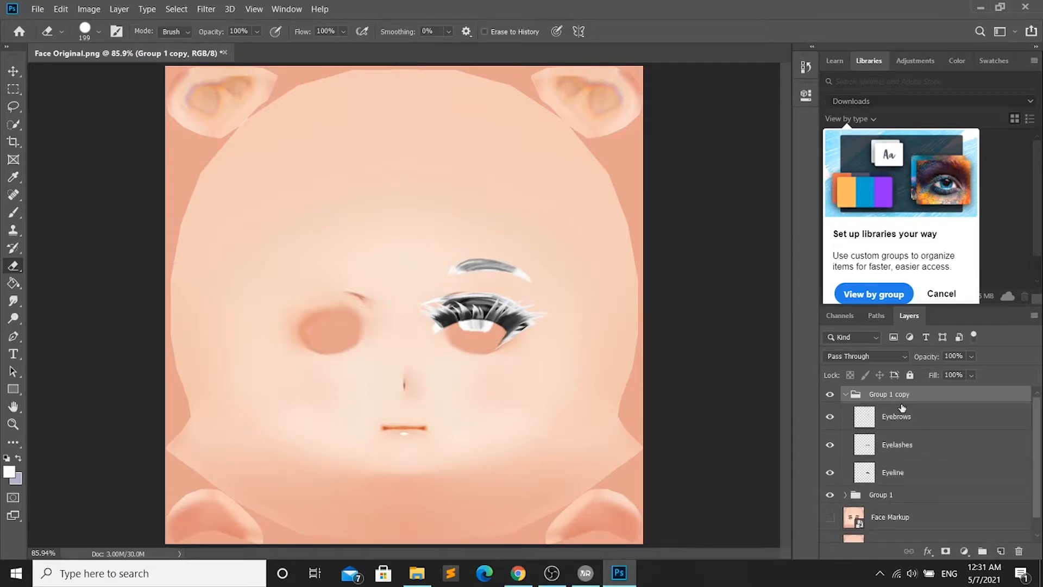
- Move all layers of the Group 1 copy group over the left eye
left_click(925, 474, "shift")
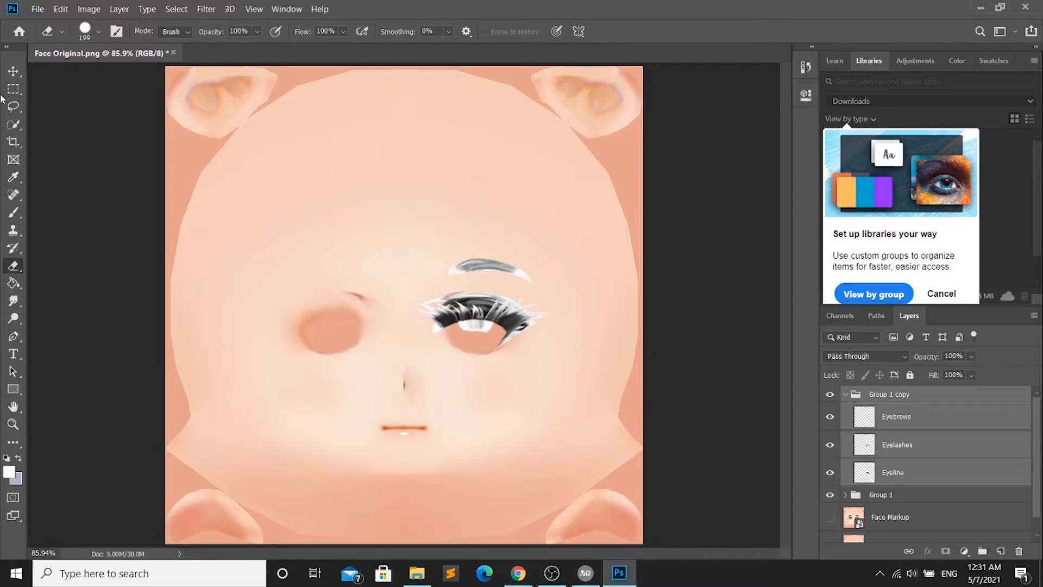
left_click(13, 73)
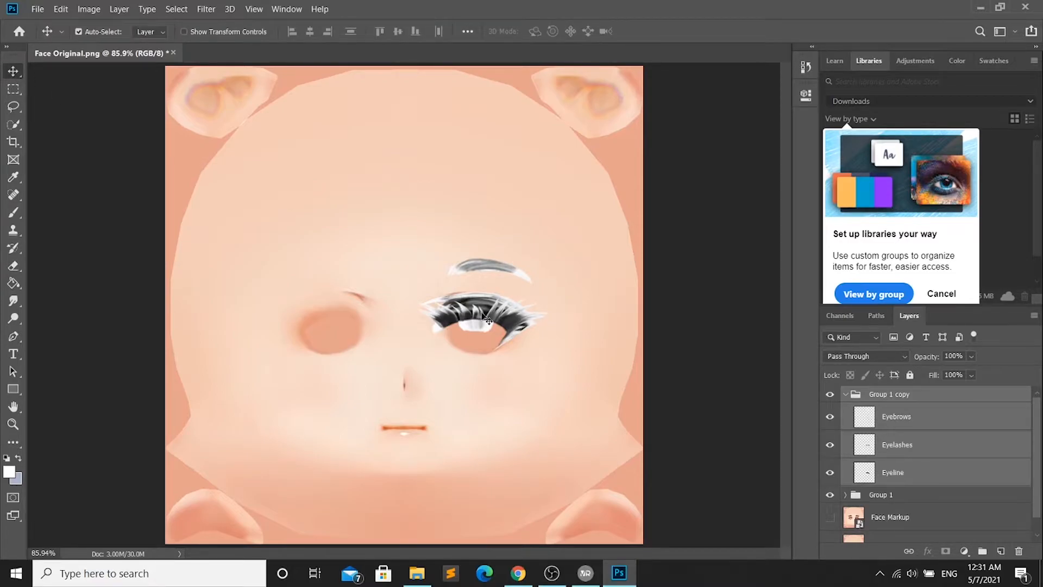
left_click_drag(481, 317, 333, 311)
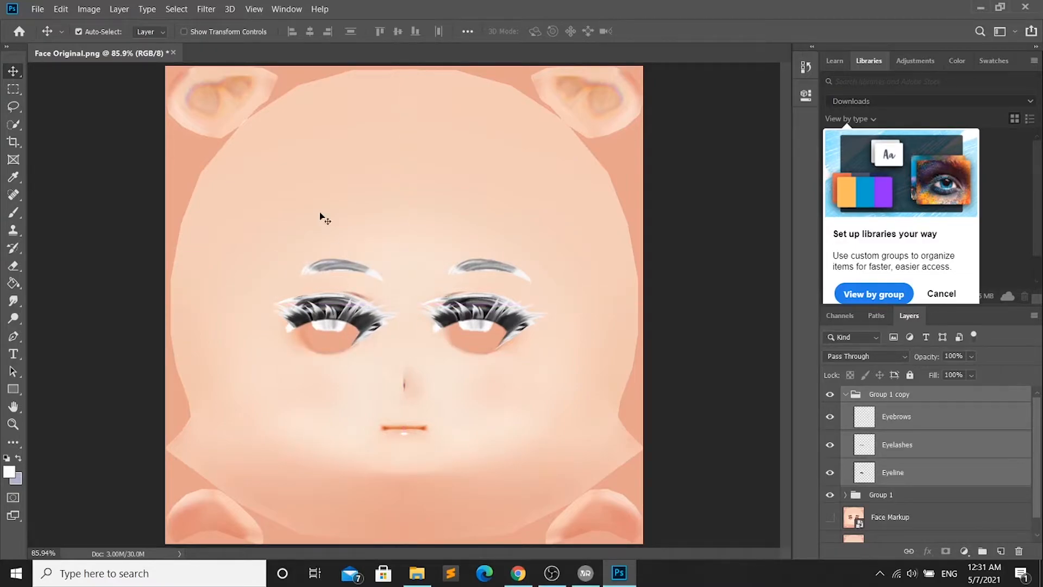
- Flip the copied eye layers horizontally and align them with the left eye socket
left_click(60, 9)
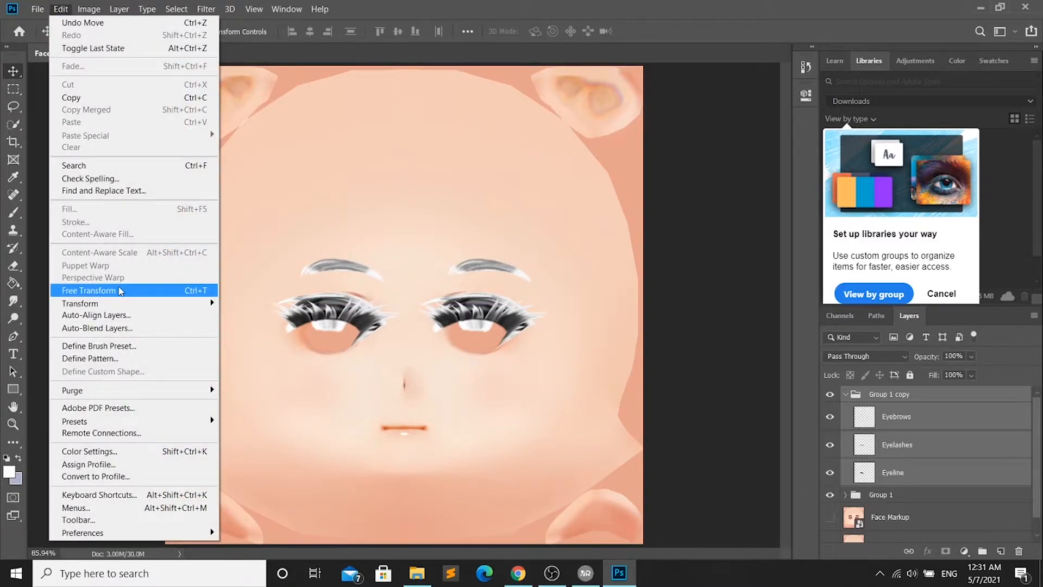
mouse_move(124, 304)
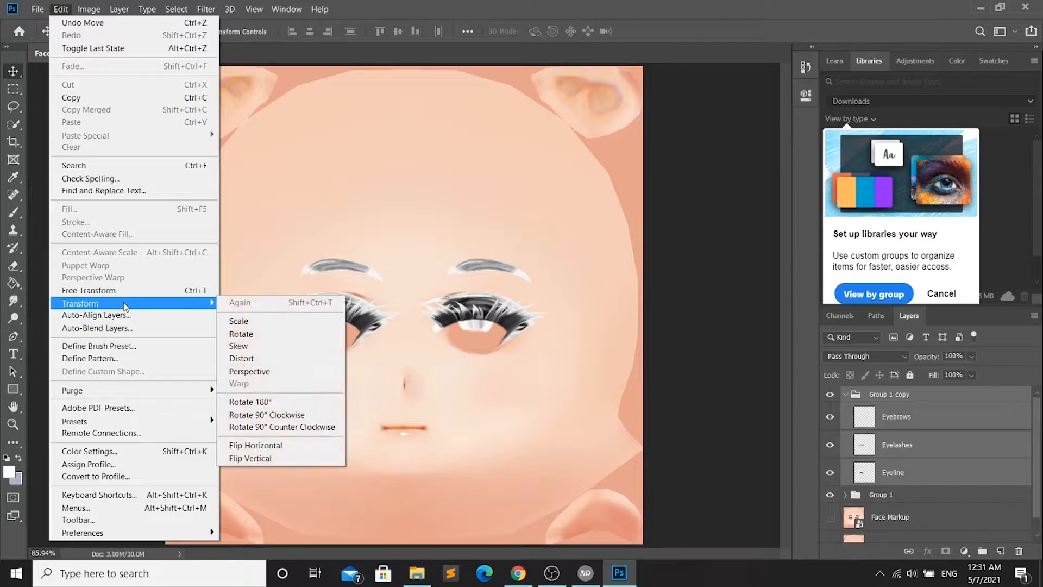
left_click(322, 452)
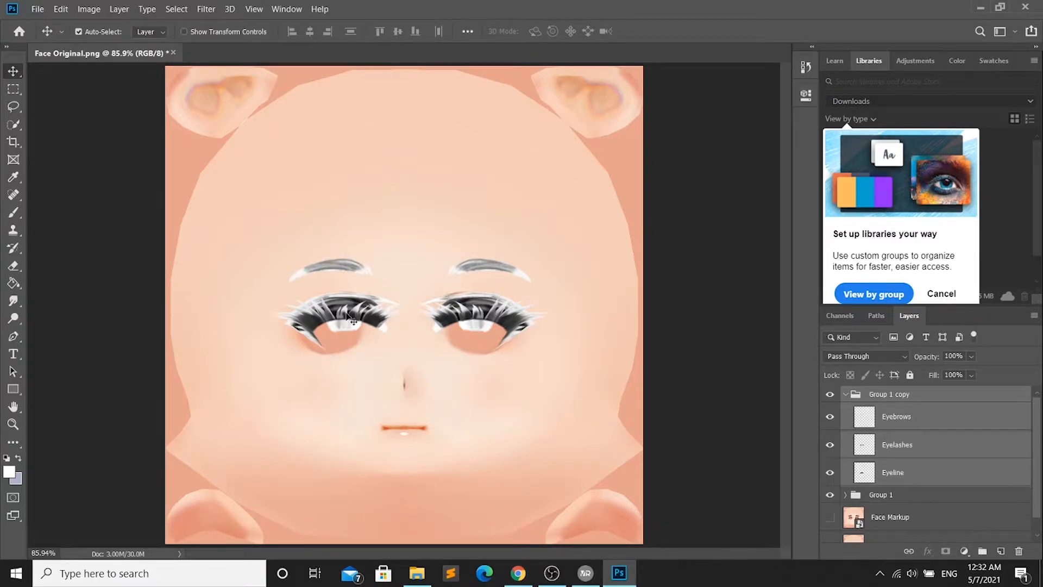
left_click_drag(344, 317, 333, 315)
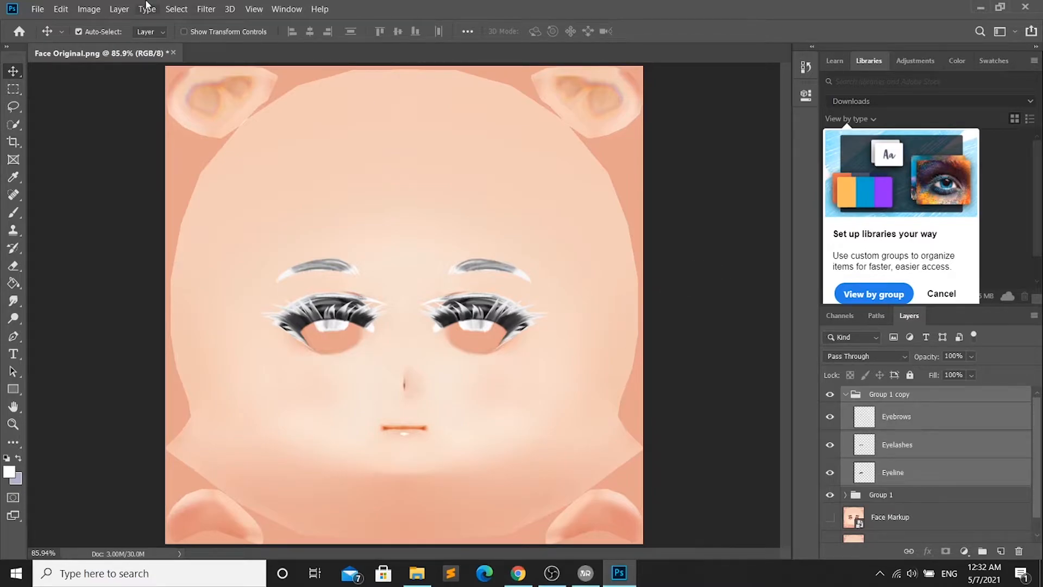
- Save the layered document as Face Original.psd in the Photoshop folder
left_click(37, 9)
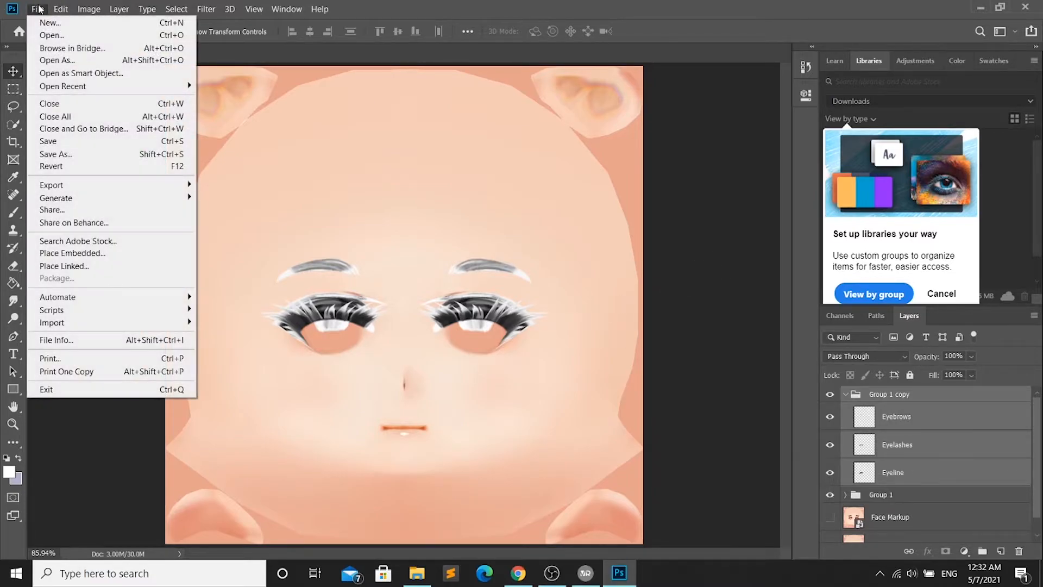
left_click(85, 157)
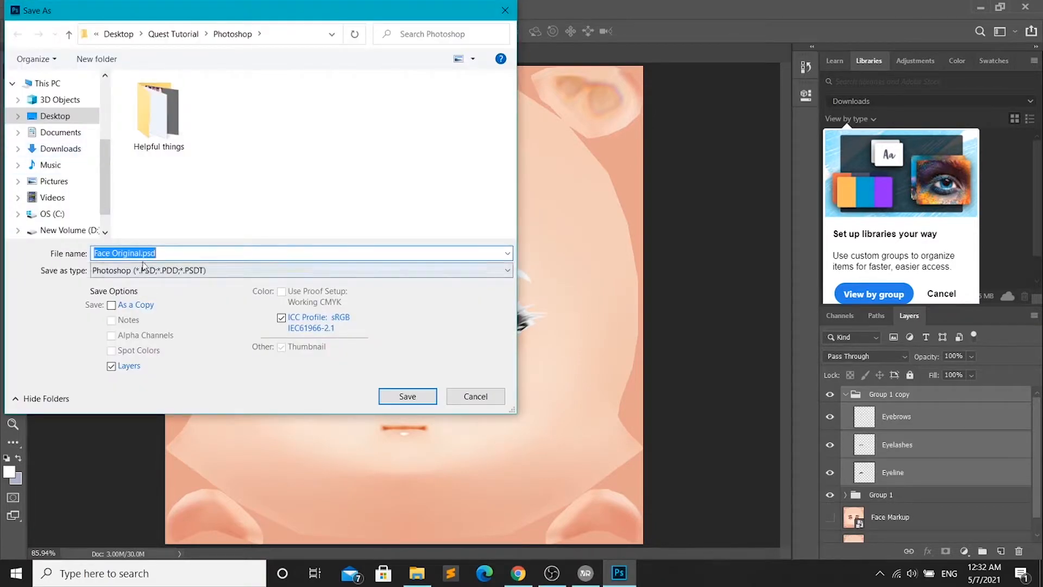
left_click(416, 401)
- Save a PNG copy of the face texture named Face Fix.png in the Photoshop folder
left_click(39, 10)
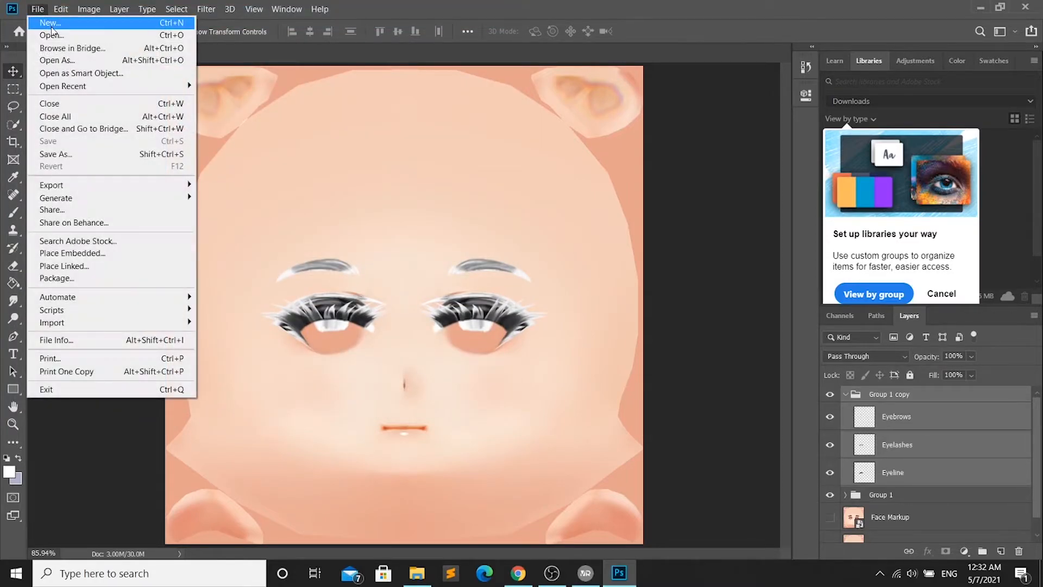
left_click(76, 155)
left_click(130, 270)
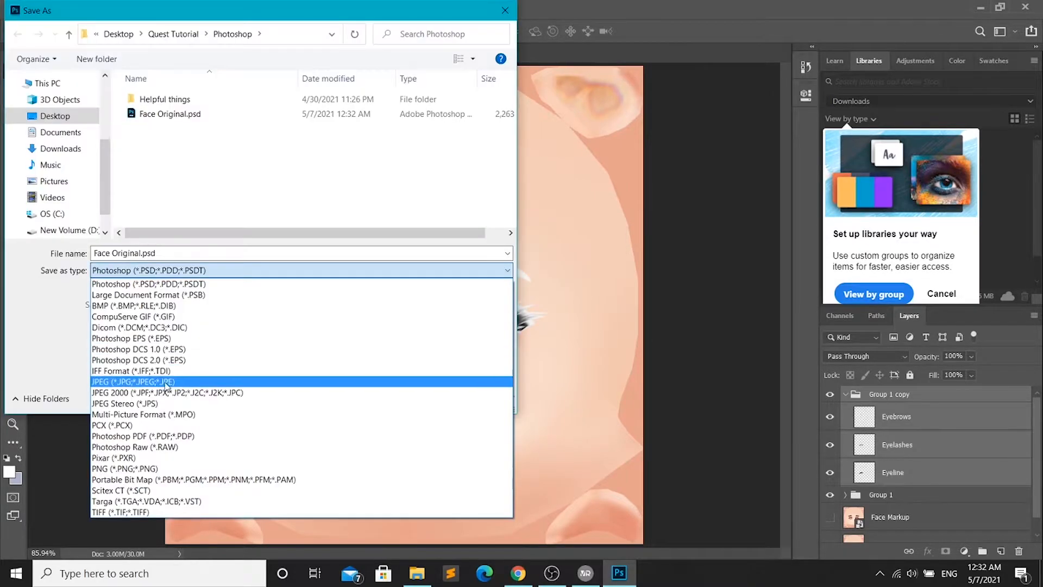
left_click(138, 469)
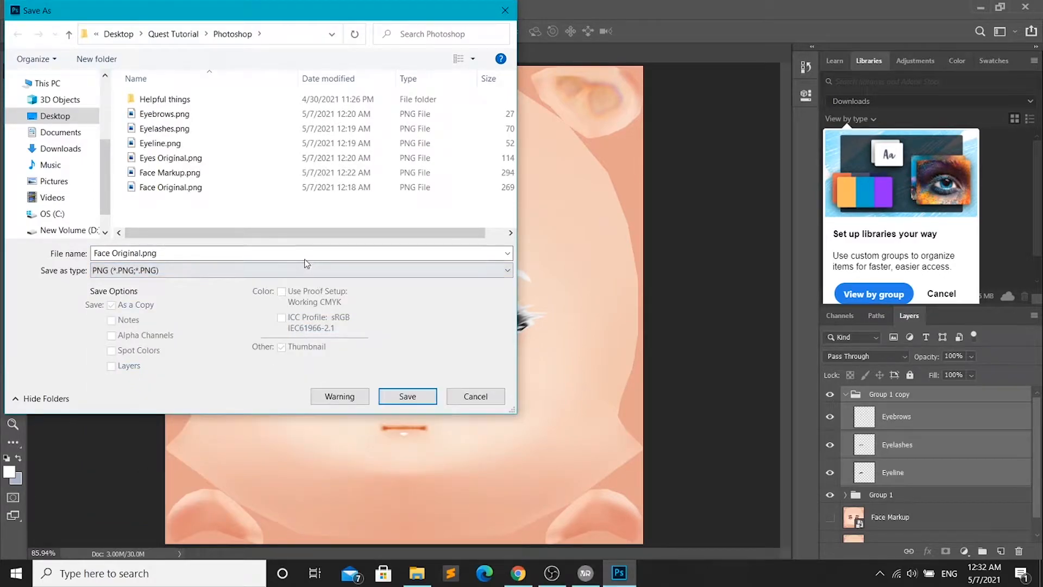
left_click(139, 252)
left_click(142, 252)
key("BackSpace")
key("BackSpace")
key("BackSpace")
key("BackSpace")
key("BackSpace")
key("BackSpace")
key("BackSpace")
key("BackSpace")
type("Foxe")
key("BackSpace")
key("BackSpace")
key("BackSpace")
type("ix")
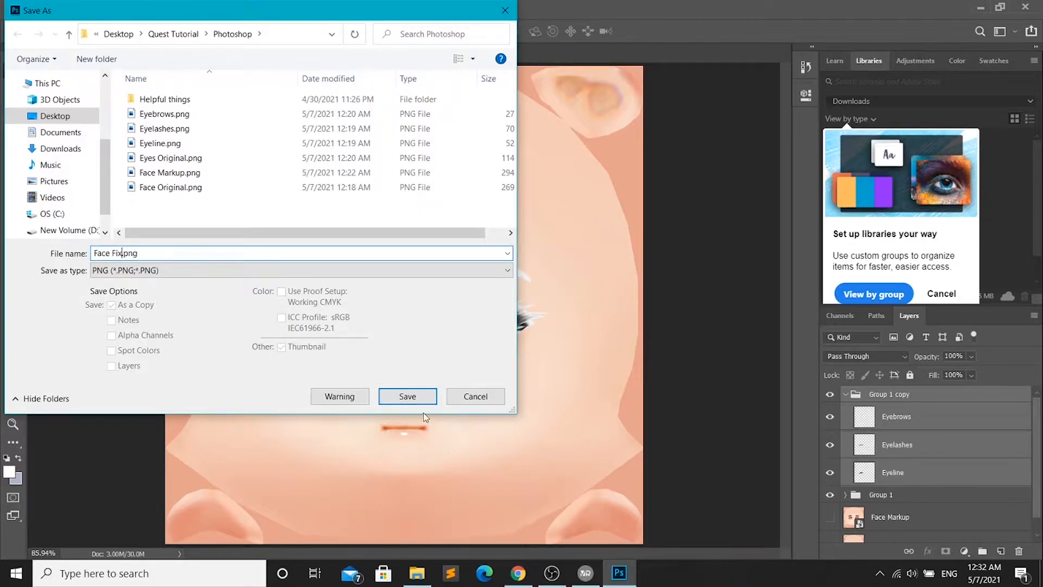
left_click(412, 396)
left_click(600, 164)
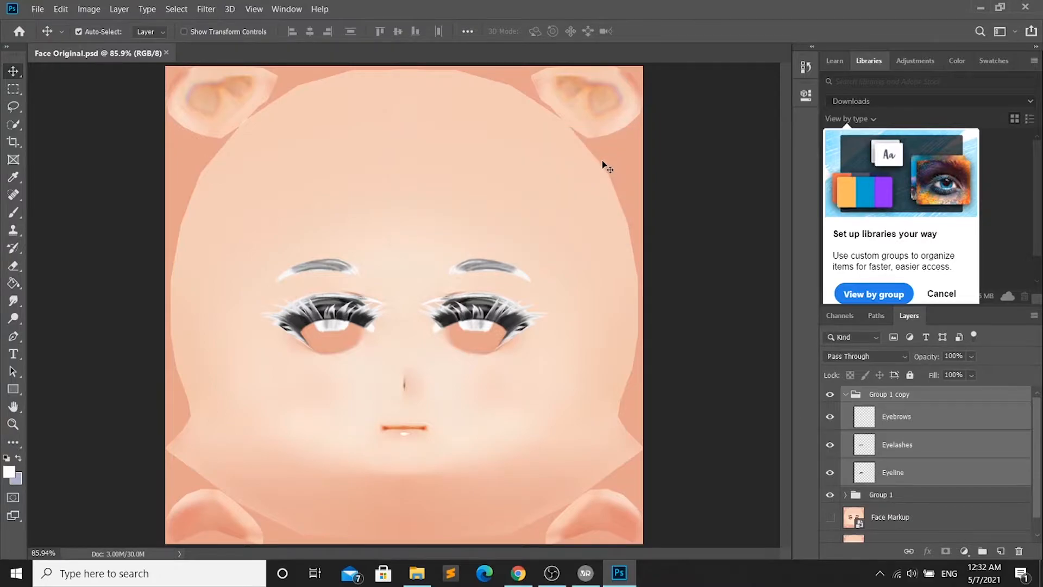
- Try the Moonlight.3DL and EdgyAmber.3DL colour lookups on the Eyebrows layer of the Group 1 copy group, then discard the adjustment
left_click(845, 394)
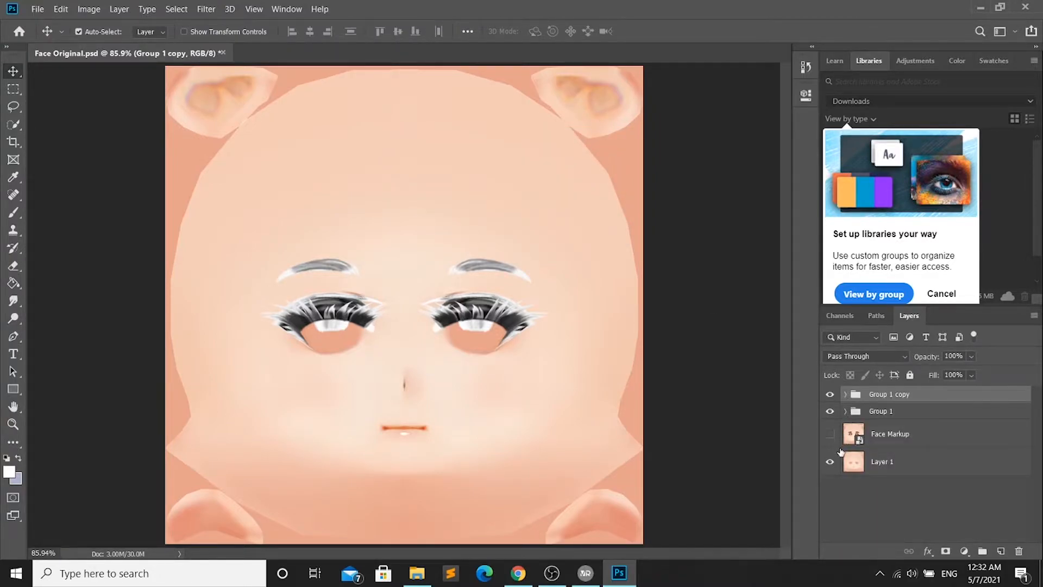
left_click(845, 394)
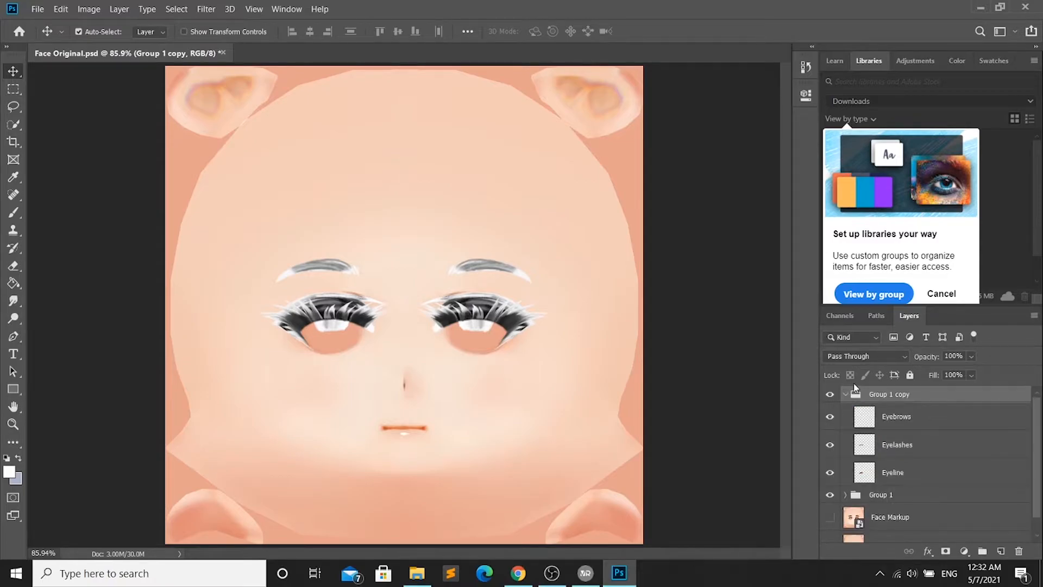
left_click(920, 419)
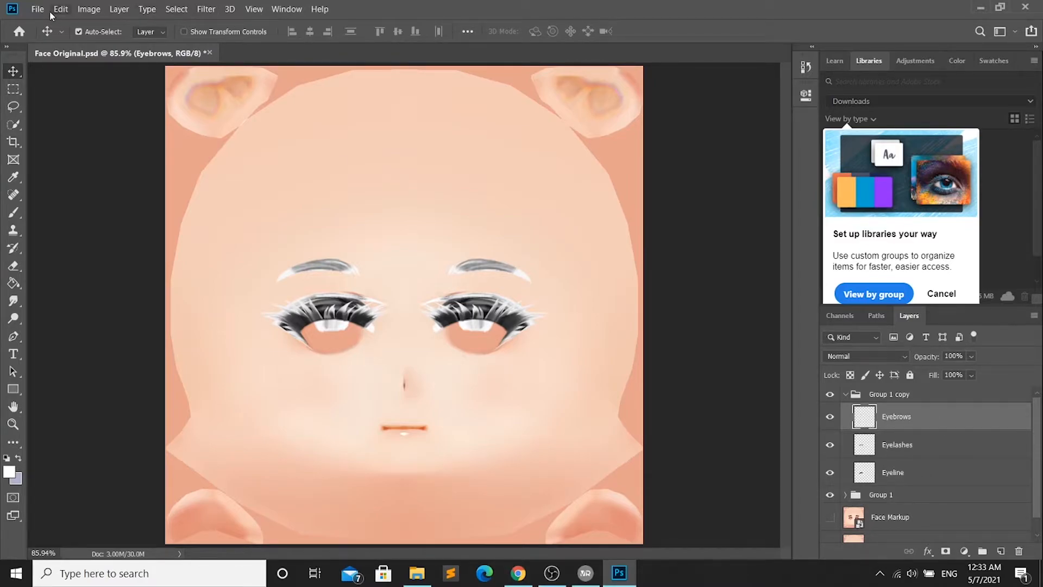
left_click(87, 10)
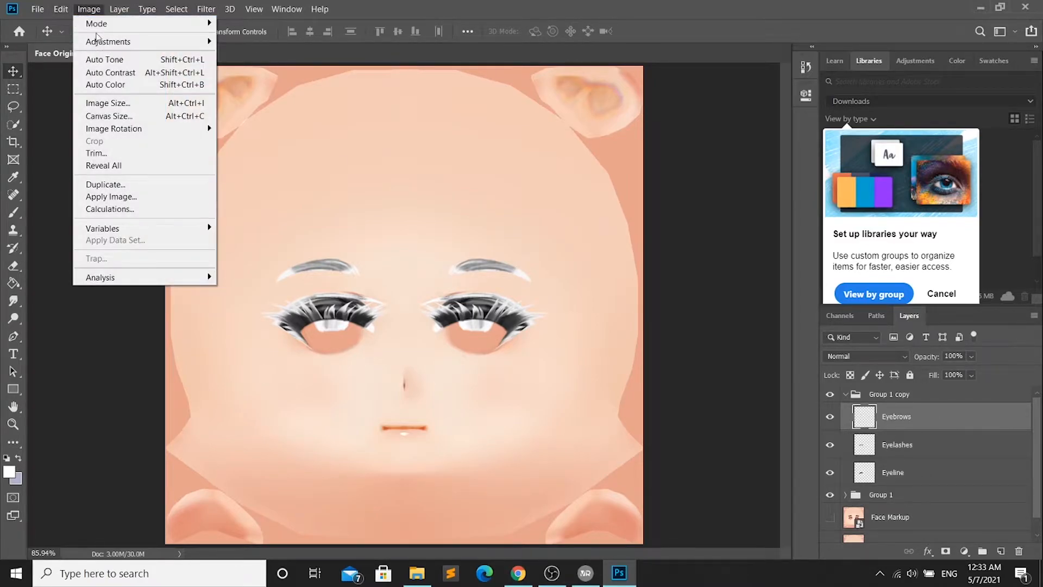
mouse_move(101, 42)
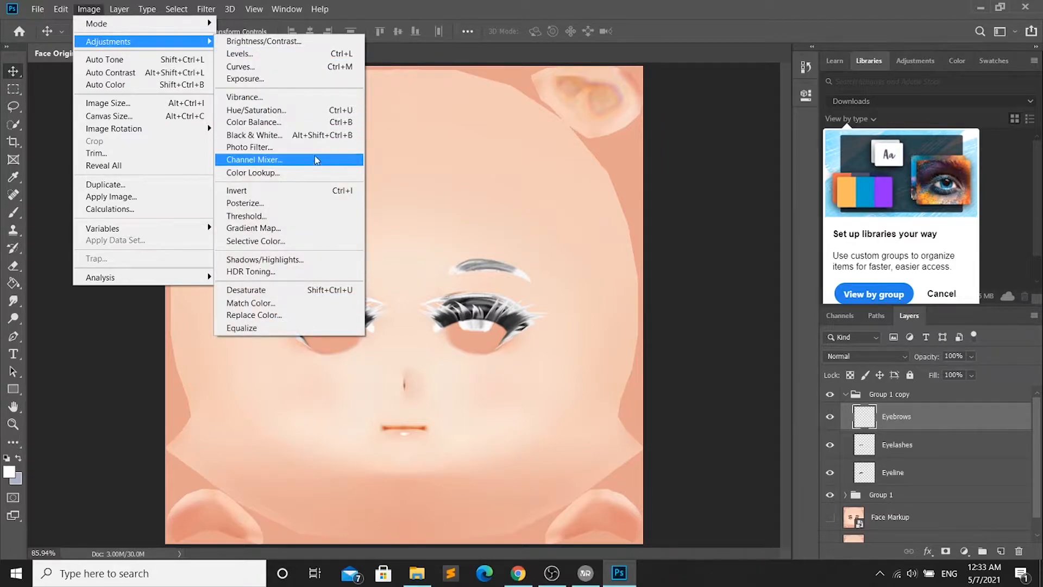
left_click(315, 173)
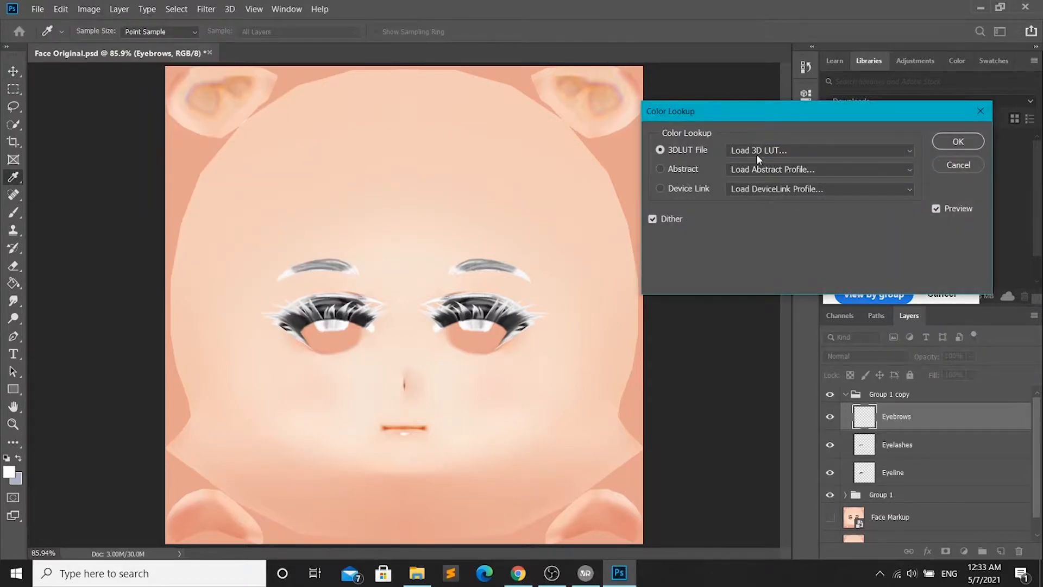
left_click(757, 154)
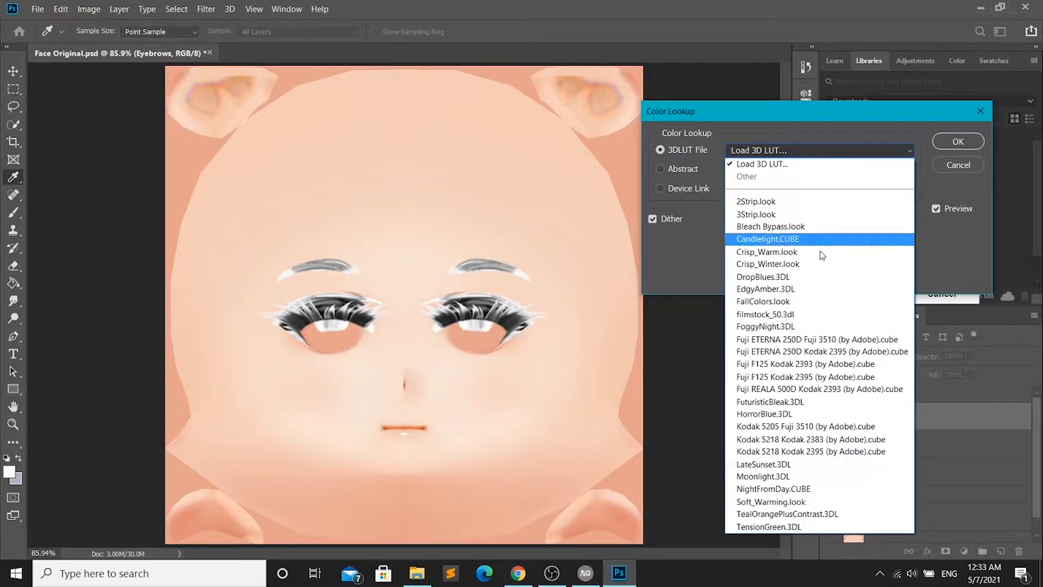
left_click(766, 478)
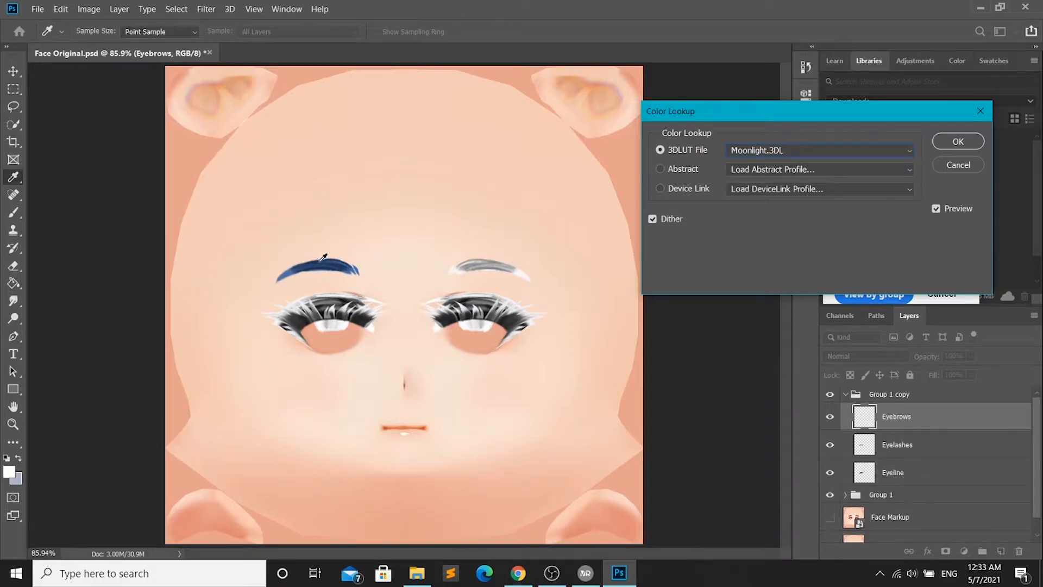
left_click(888, 148)
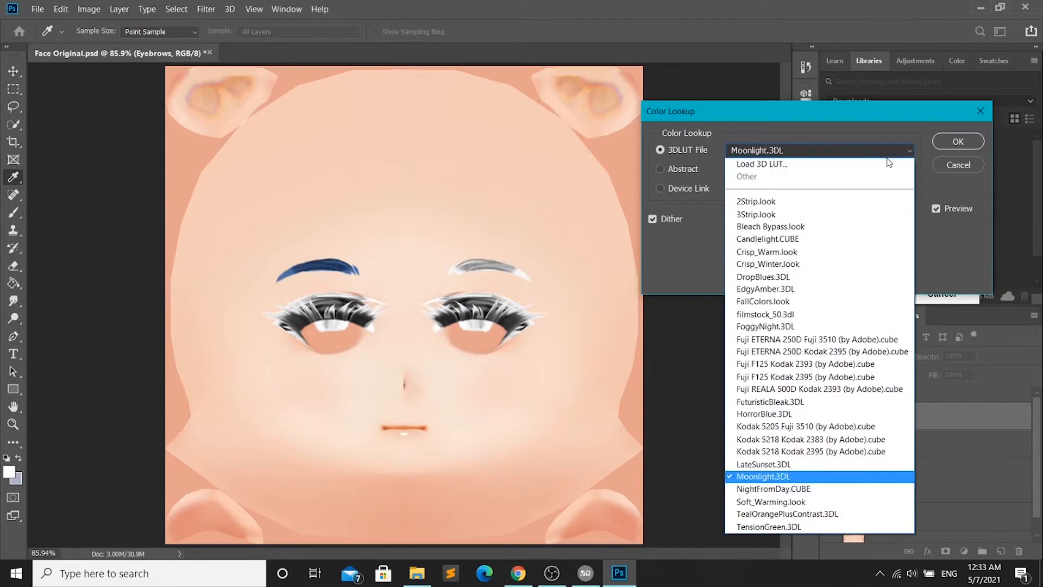
left_click(817, 297)
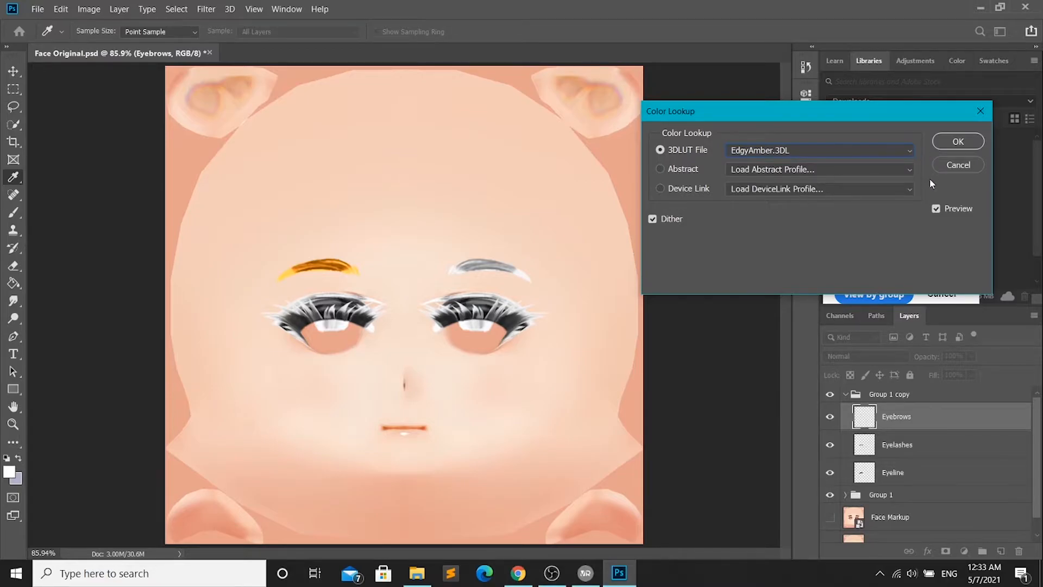
left_click(956, 167)
left_click(88, 10)
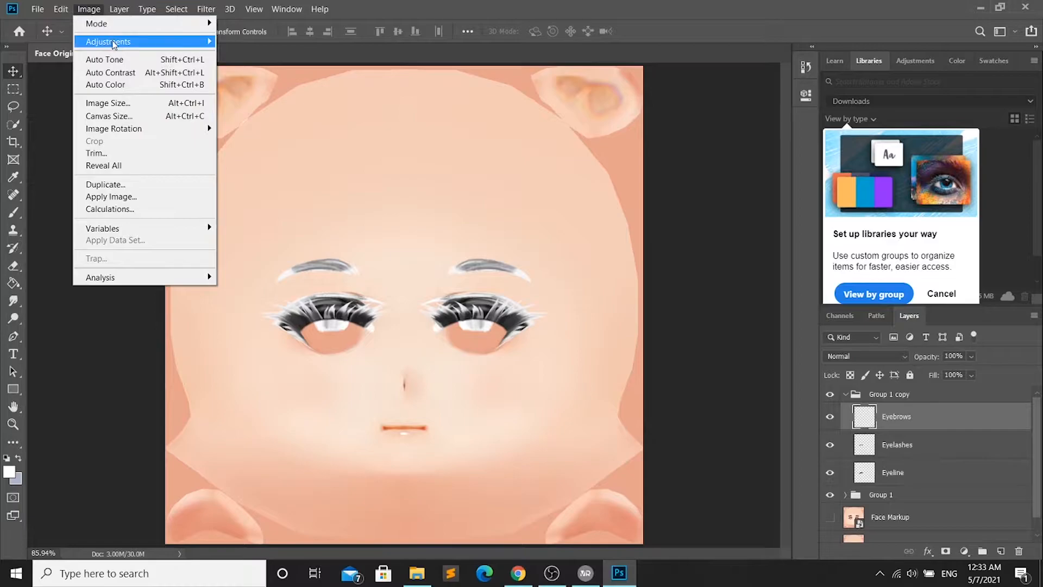
mouse_move(138, 48)
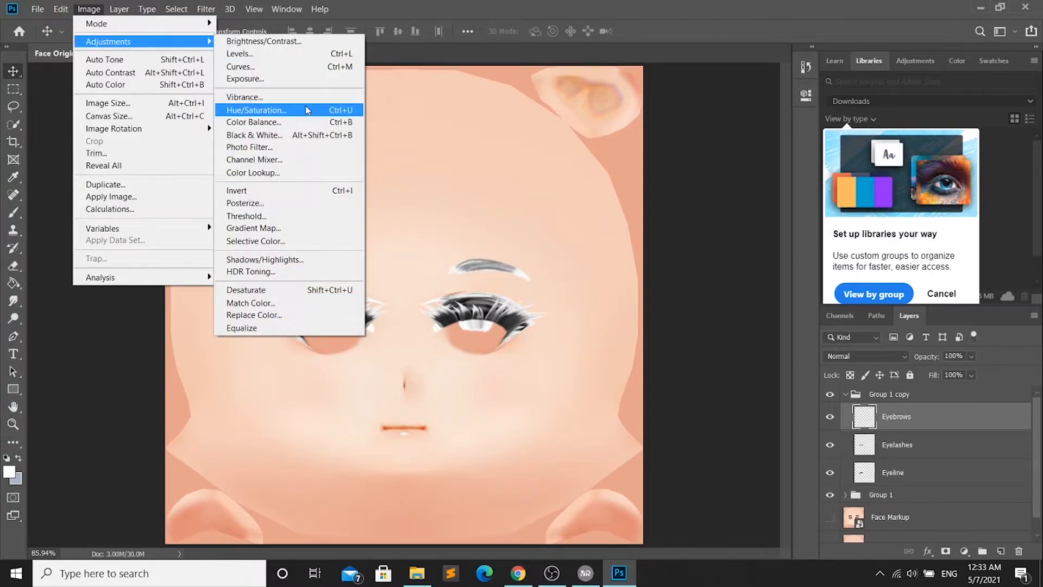
left_click(696, 371)
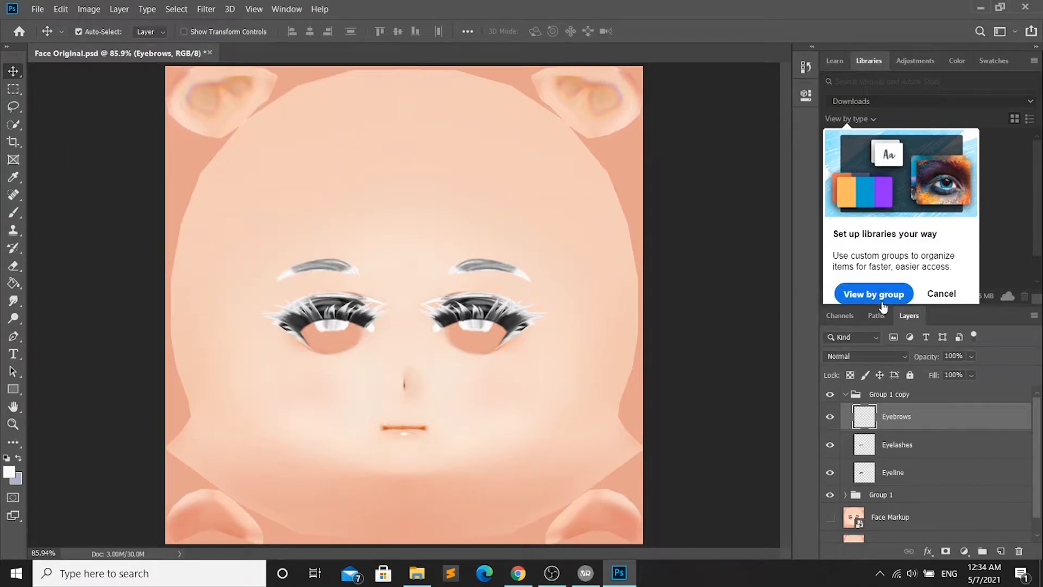
- Save the face document and open Eyes Original.png from the Photoshop folder
key("ctrl")
key("ctrl+s")
left_click(37, 8)
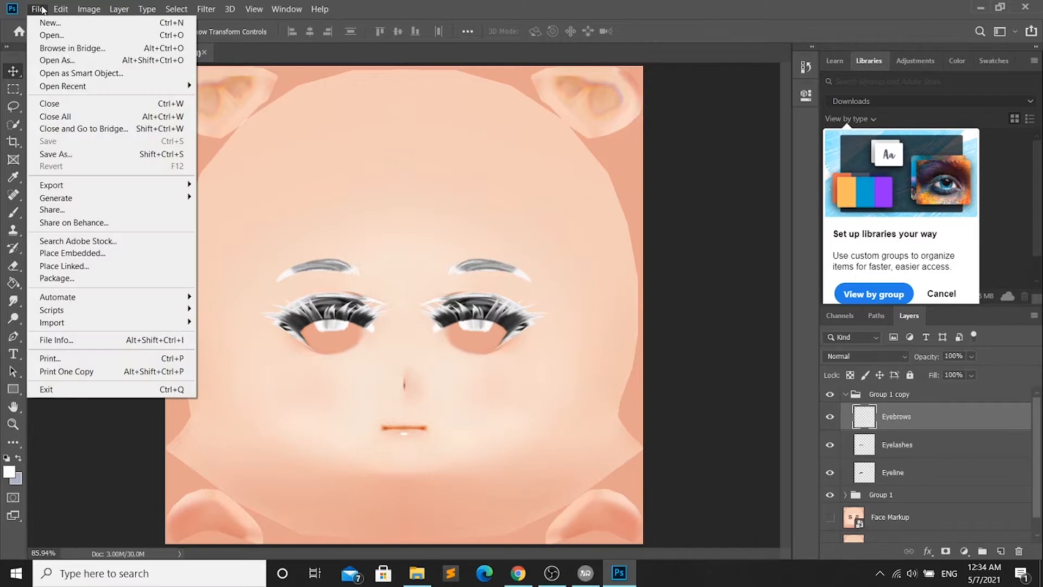
left_click(45, 39)
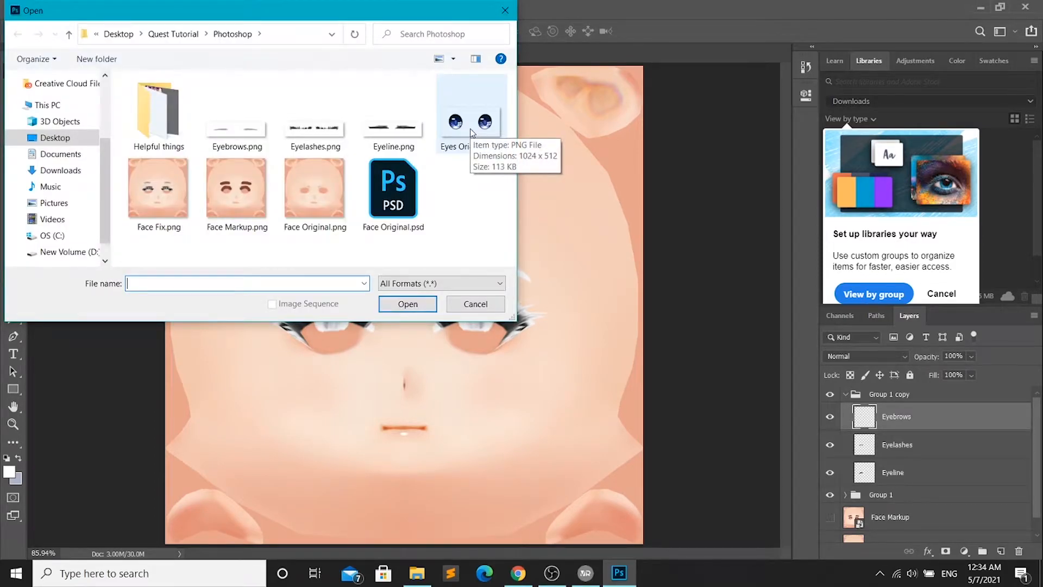
double_click(471, 129)
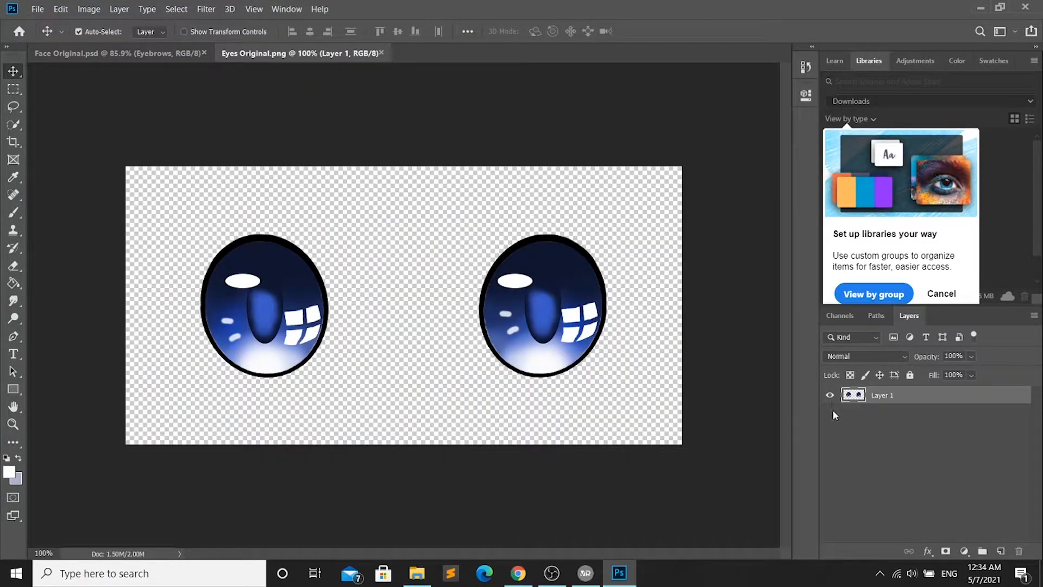
- Add a new layer to the eye texture, fill it with white and place it beneath the eyes layer
left_click(1000, 551)
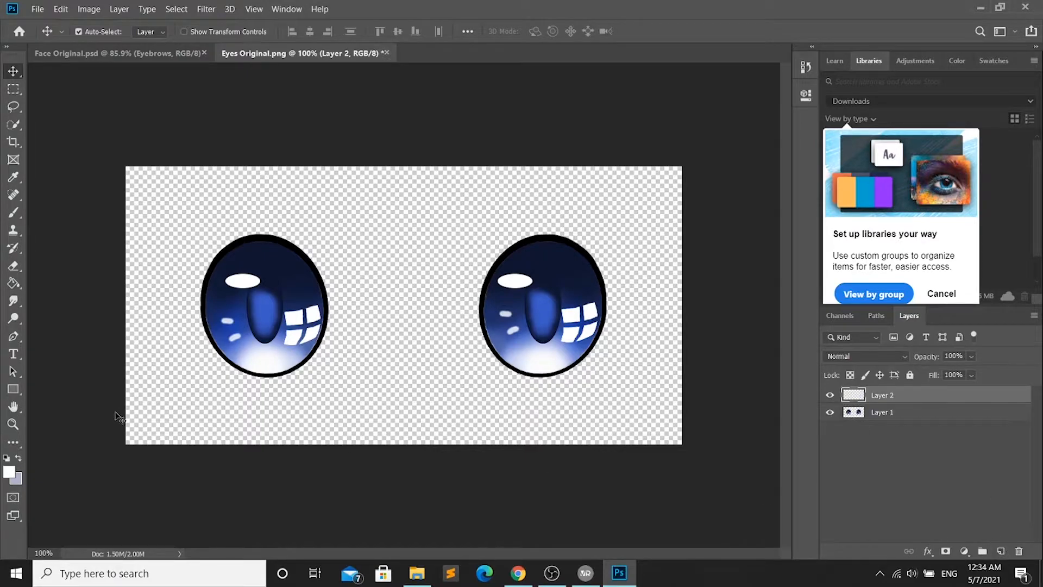
left_click(13, 284)
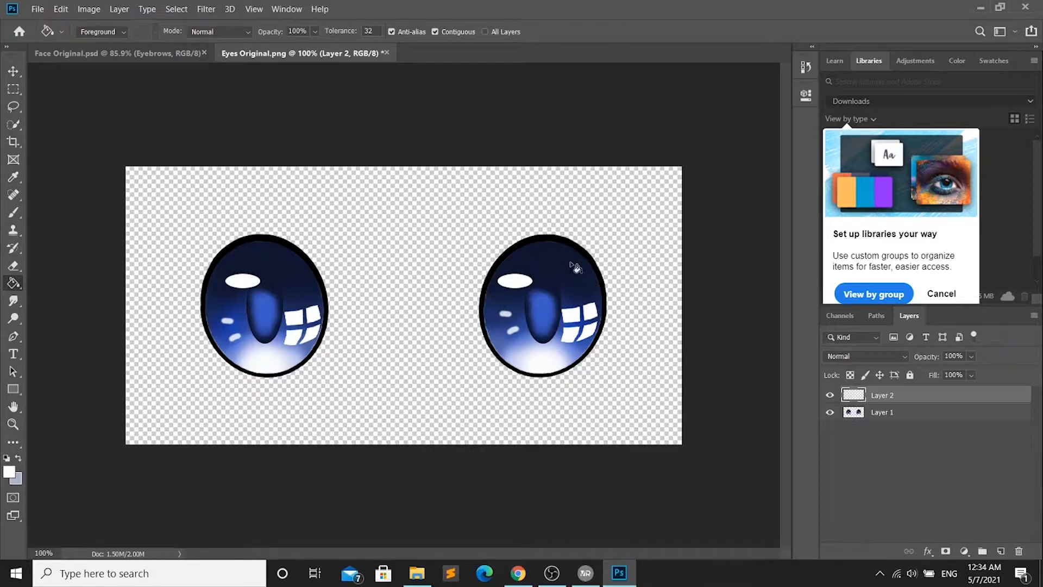
left_click(505, 207)
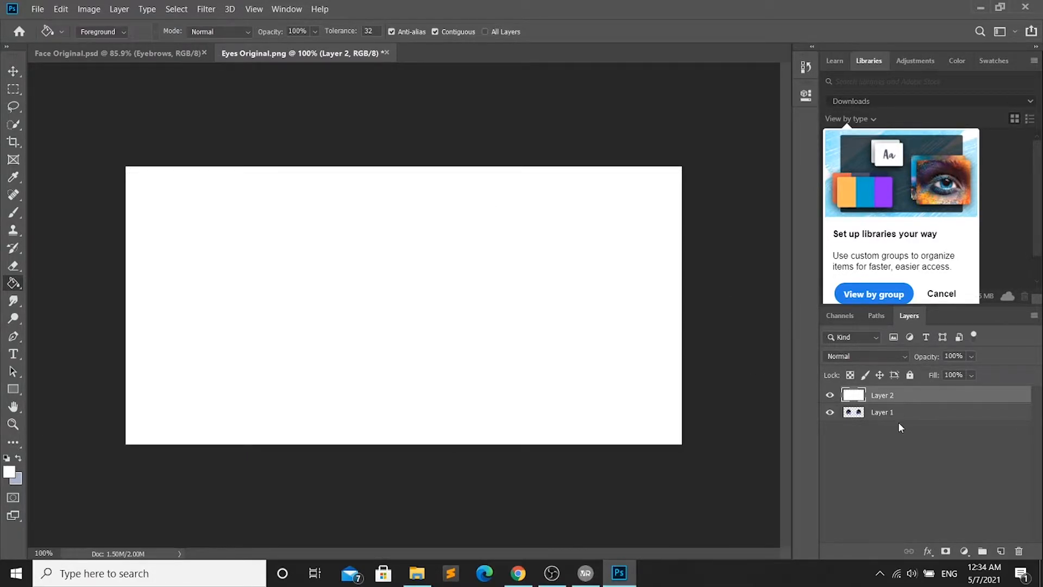
left_click_drag(899, 413, 899, 388)
- Save the layered eye texture as Eye Fix.psd in the Photoshop folder
left_click(33, 9)
left_click(86, 153)
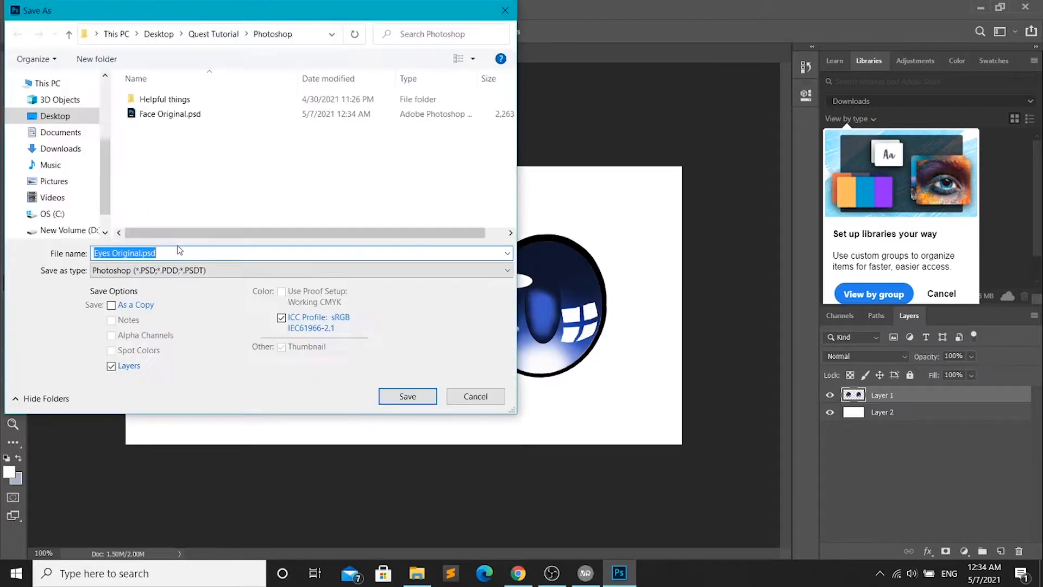
type("Eye")
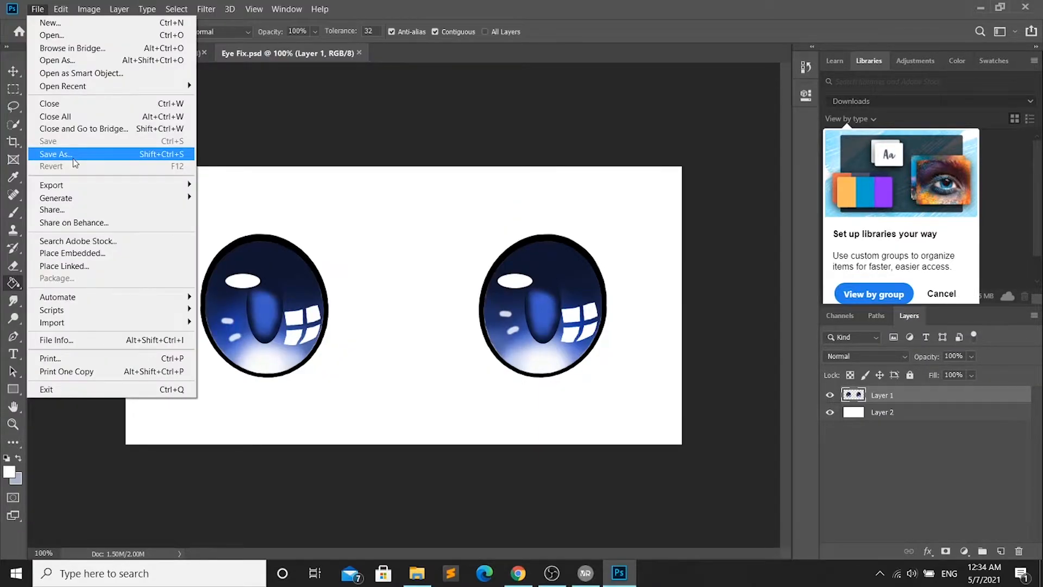
- Save a PNG copy of the eye texture named Eye Fix.png with the large file size option
left_click(73, 156)
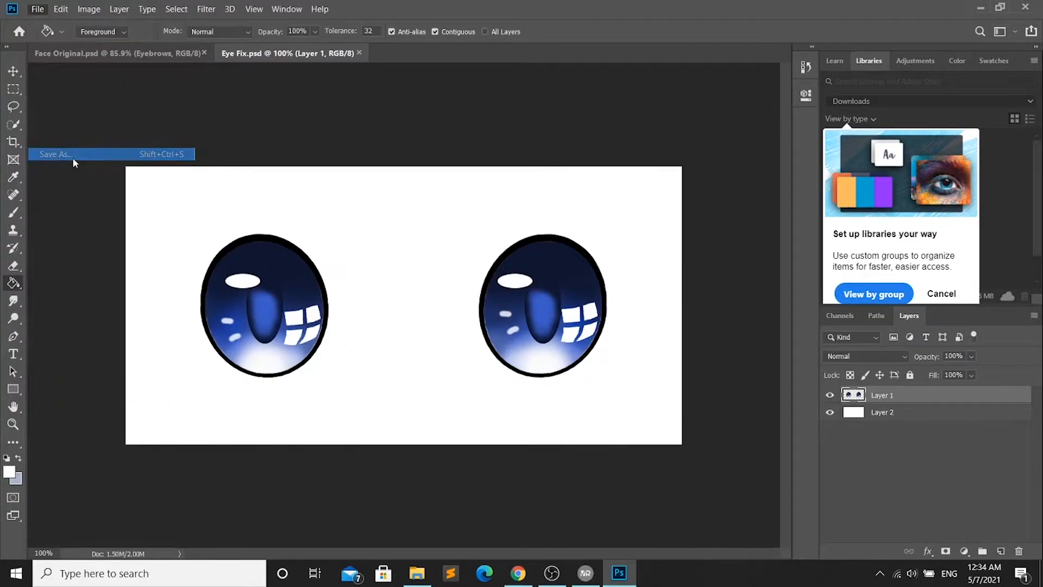
left_click(174, 271)
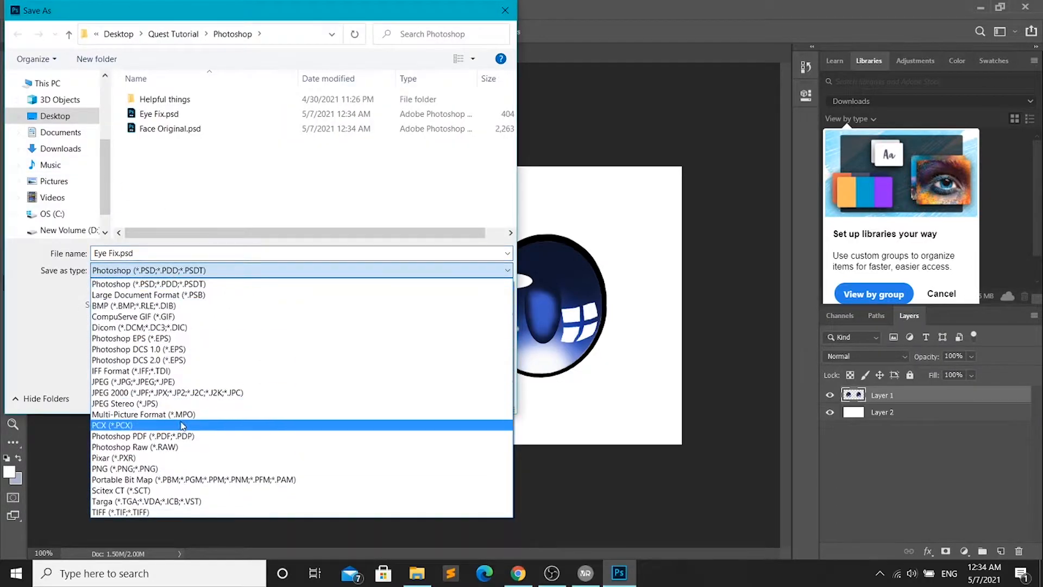
left_click(169, 470)
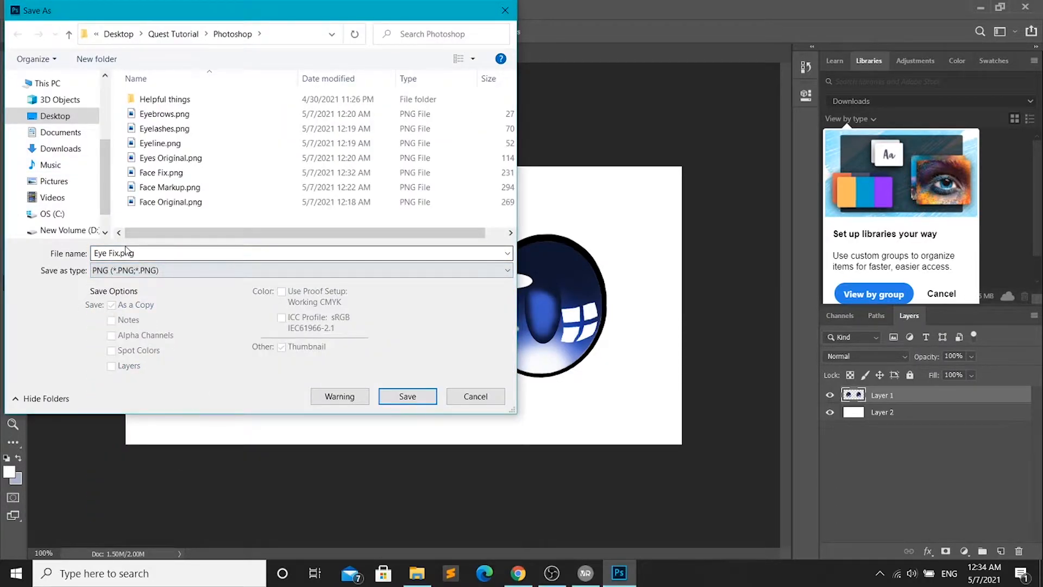
left_click(420, 397)
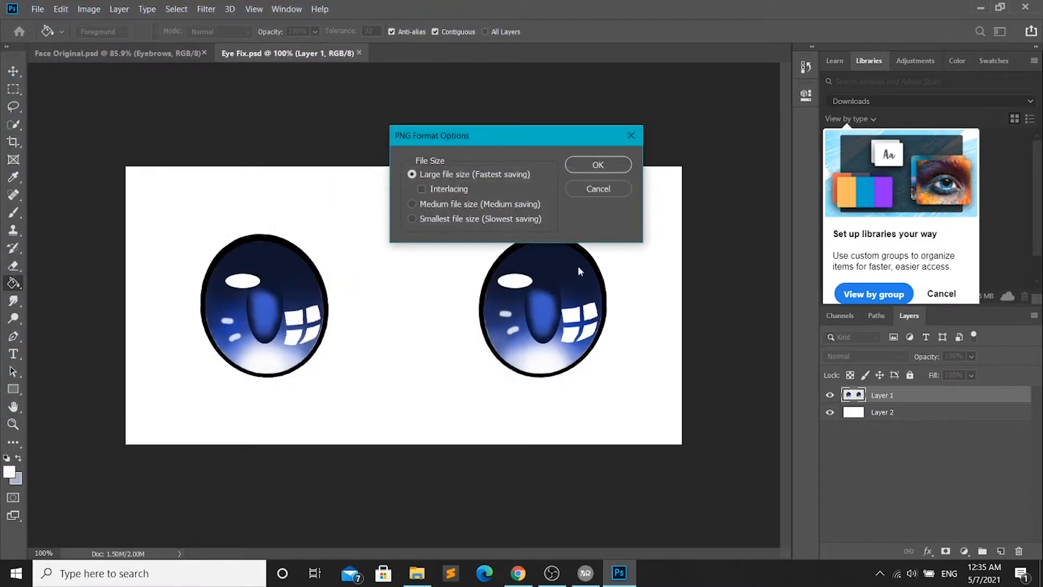
left_click(588, 167)
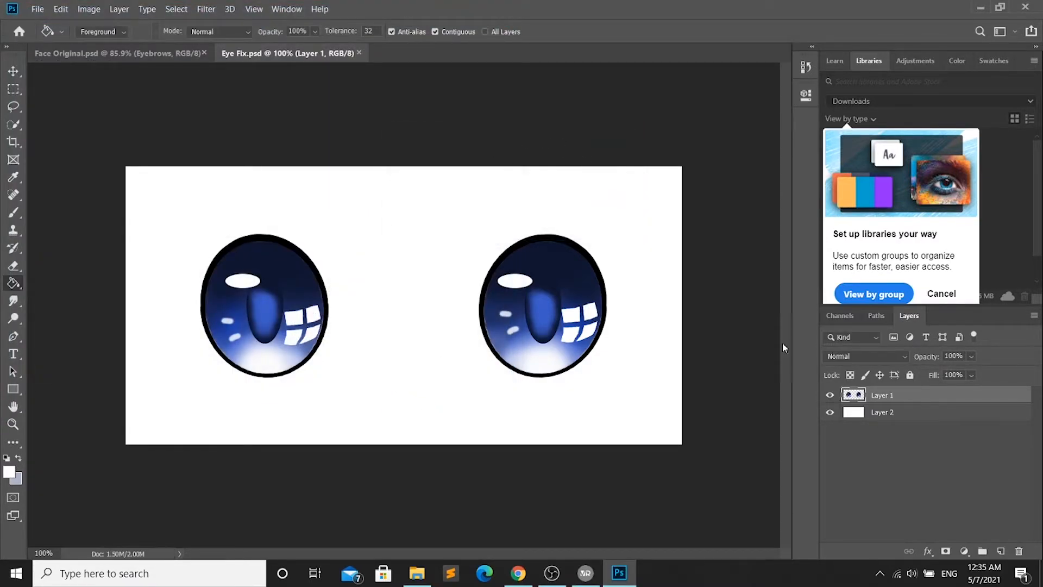
- Hide the eyes layer and save the plain white canvas as a PNG named white in the Photoshop folder
left_click(830, 396)
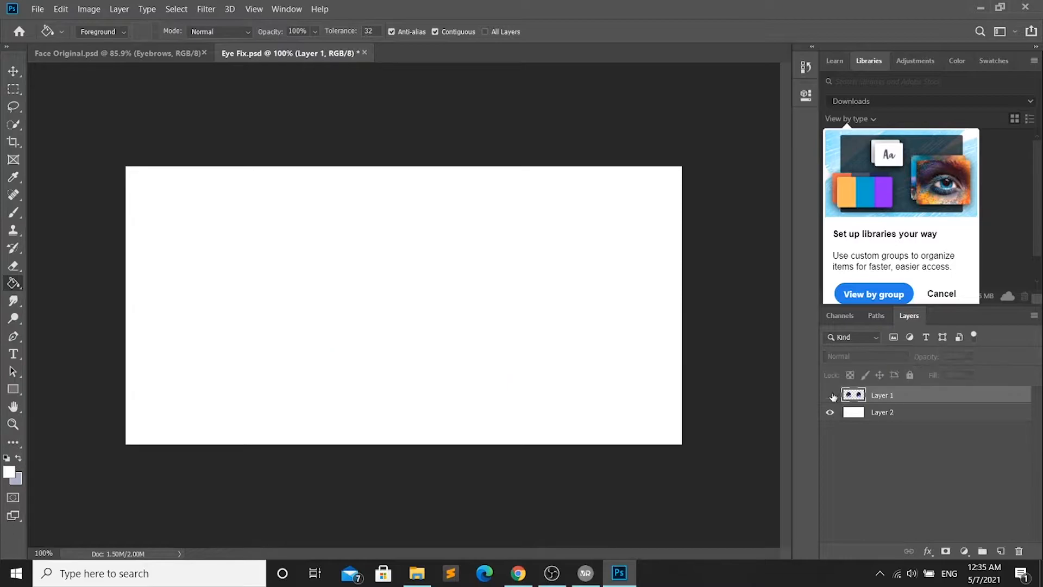
left_click(36, 9)
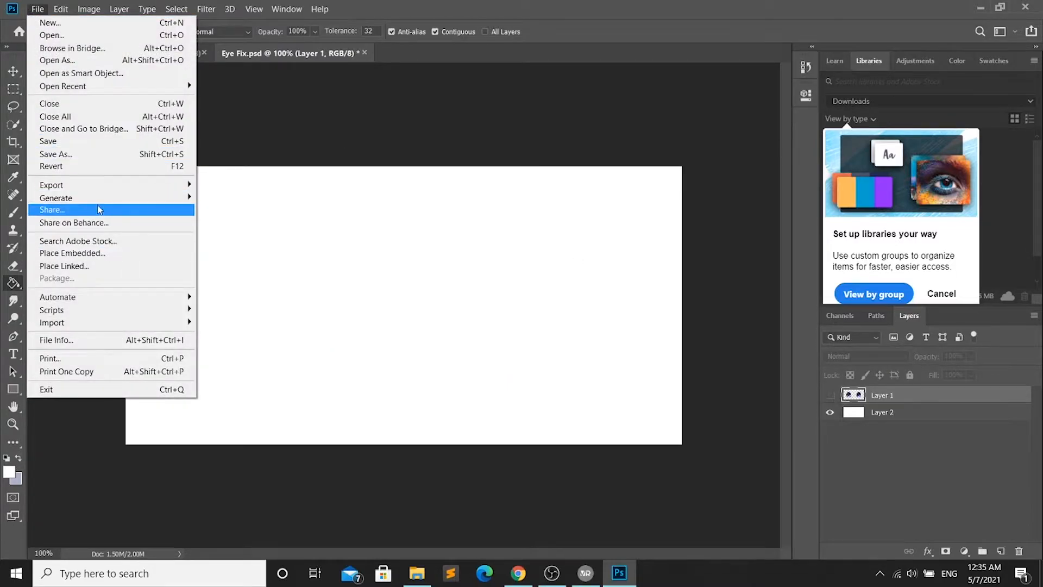
left_click(83, 156)
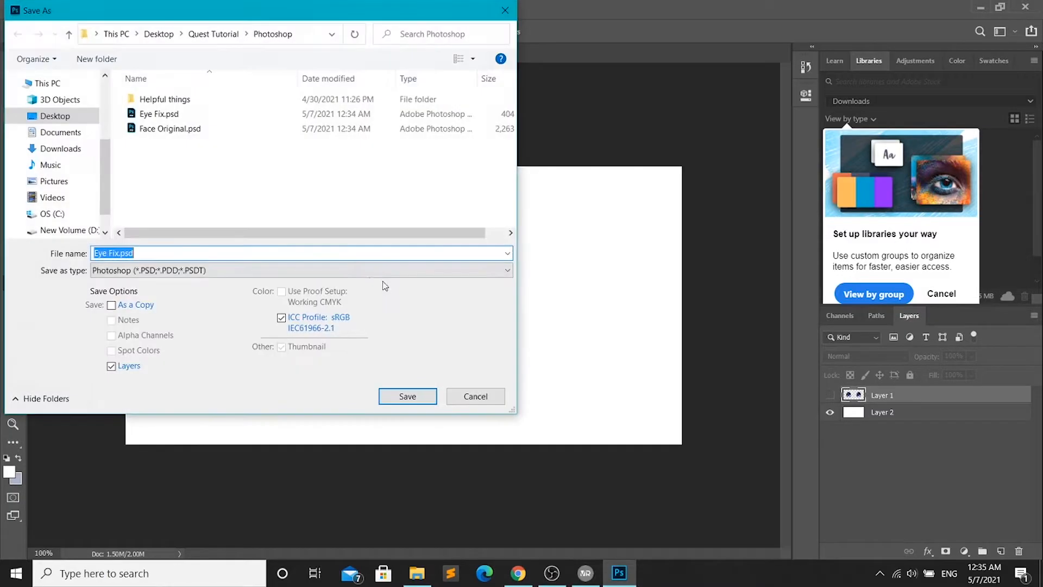
left_click(187, 271)
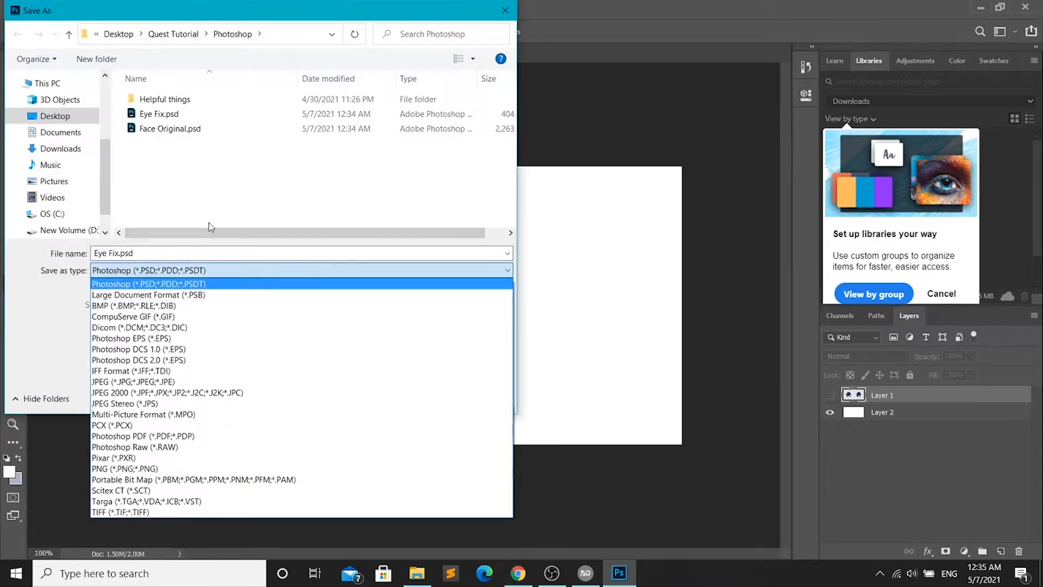
left_click(169, 255)
left_click(168, 270)
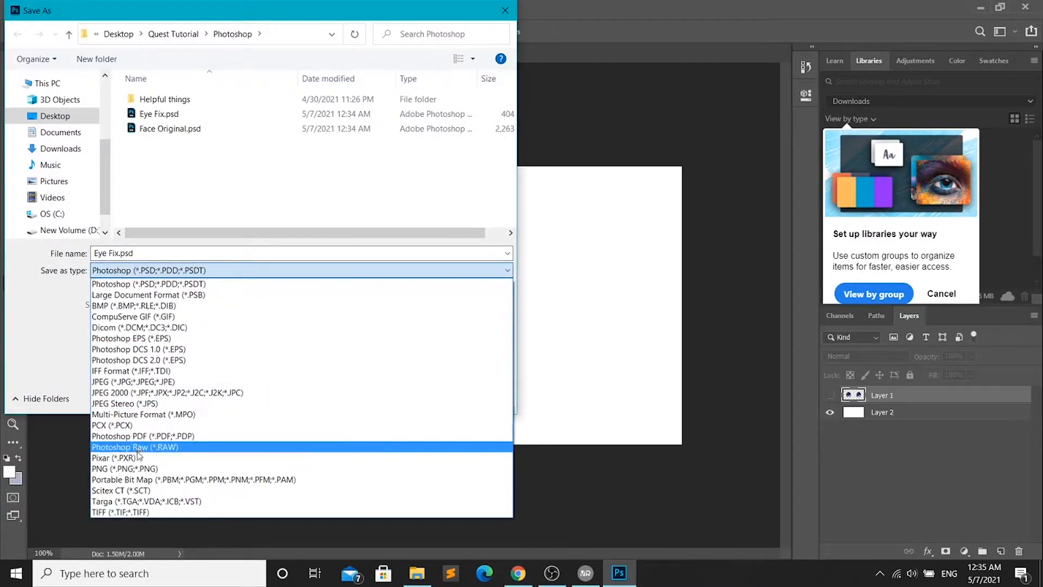
left_click(138, 467)
triple_click(150, 252)
type("white")
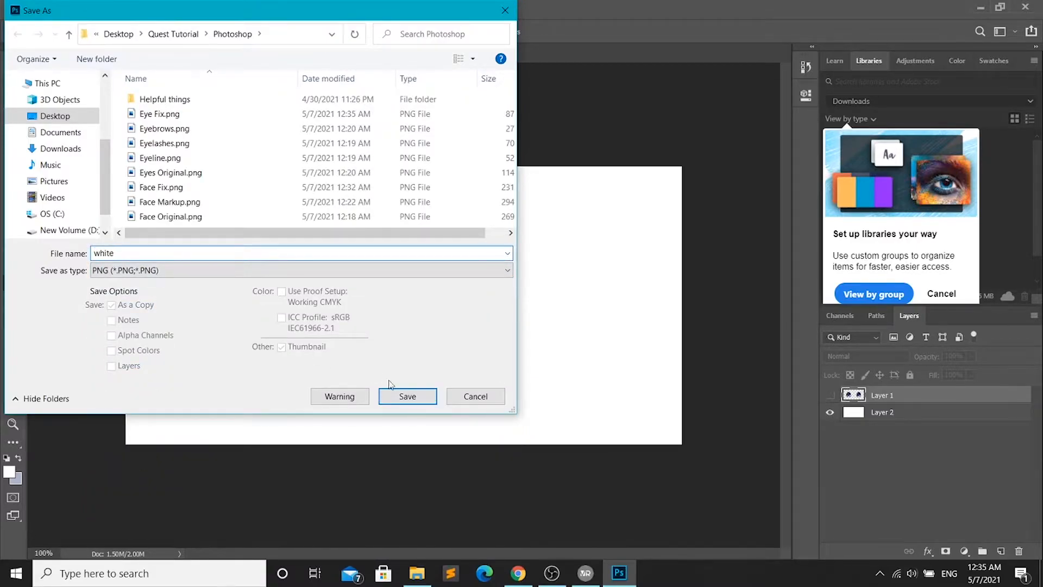
left_click(398, 400)
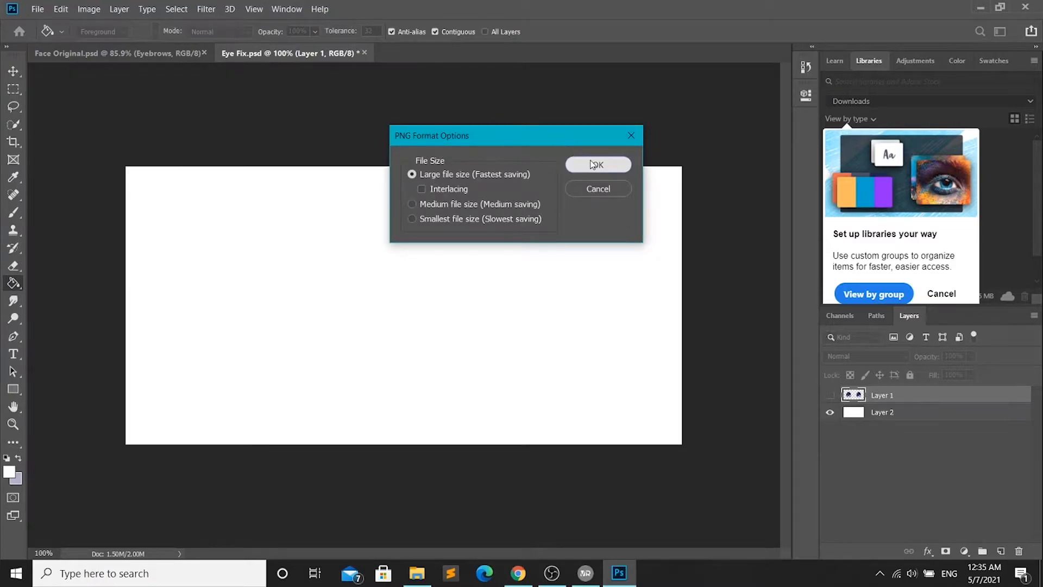
left_click(581, 159)
- Minimize Photoshop and switch to the face texture editor in VRoid Studio
left_click(980, 7)
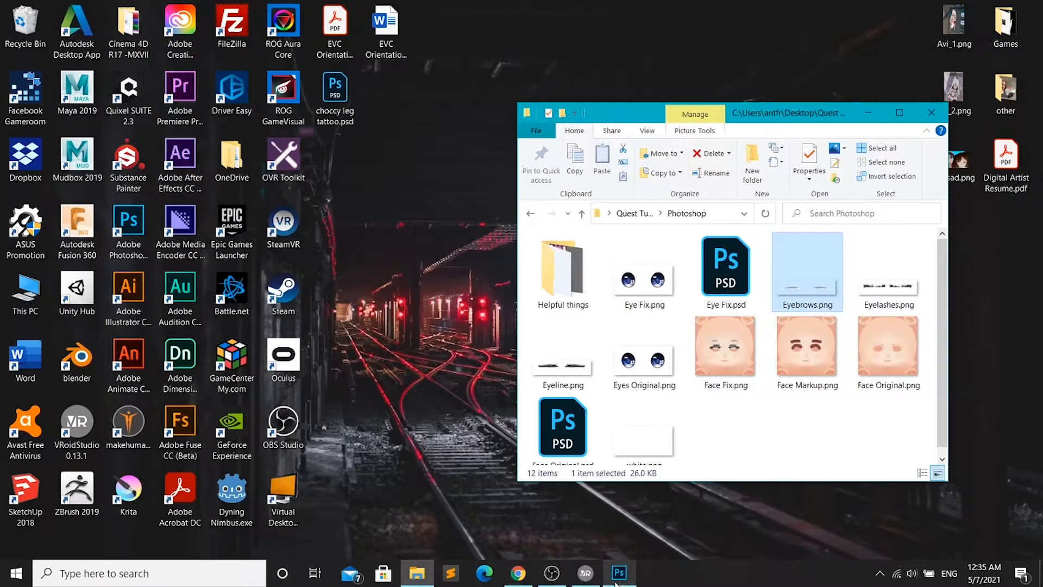
left_click(585, 573)
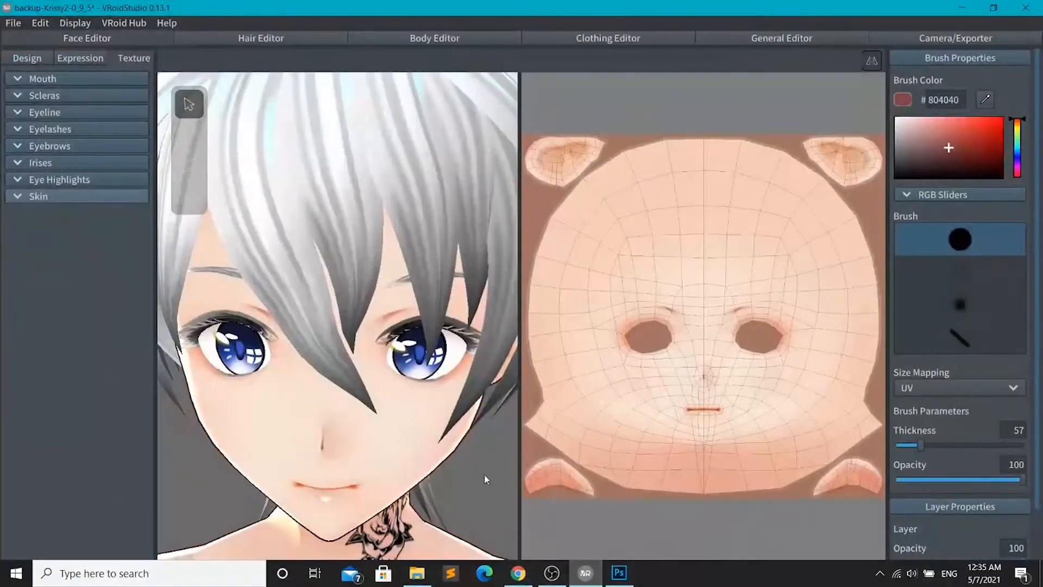
- Hide the default image layer of the Eyeline texture
left_click(19, 115)
left_click(106, 299)
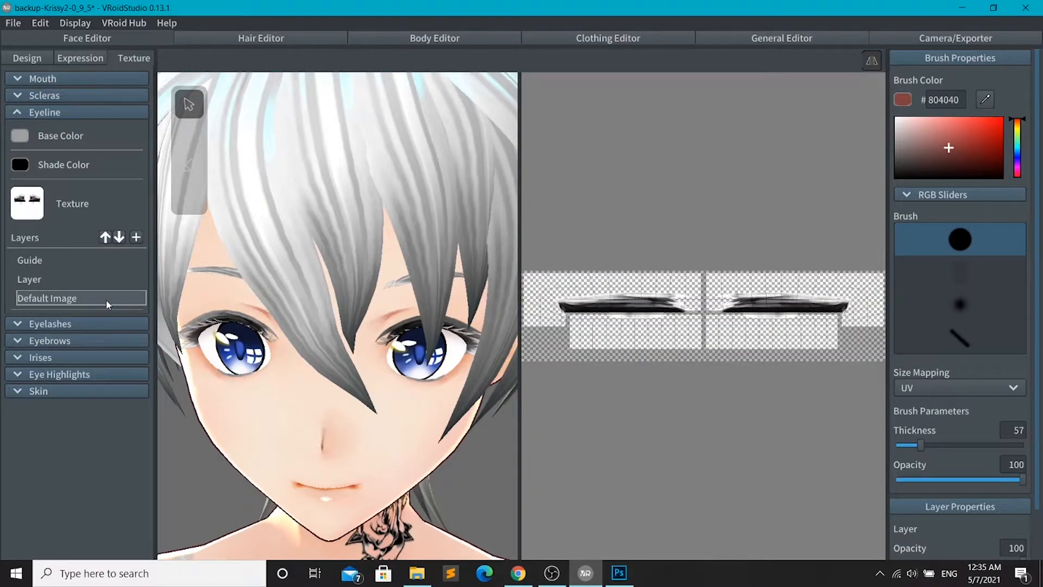
right_click(125, 300)
left_click(176, 206)
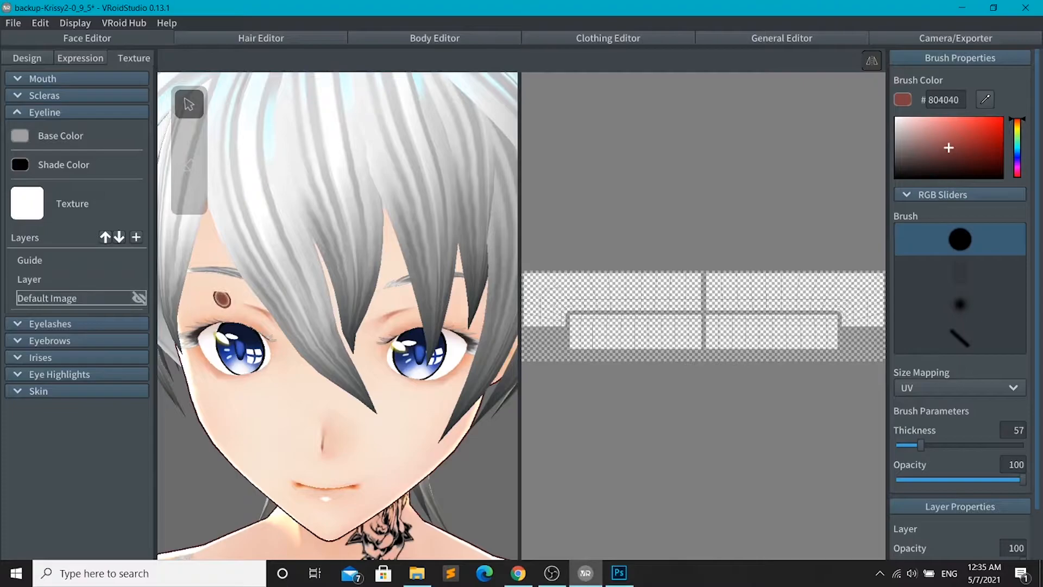
left_click(18, 112)
- Hide the default image layer of the Eyelashes texture
left_click(18, 130)
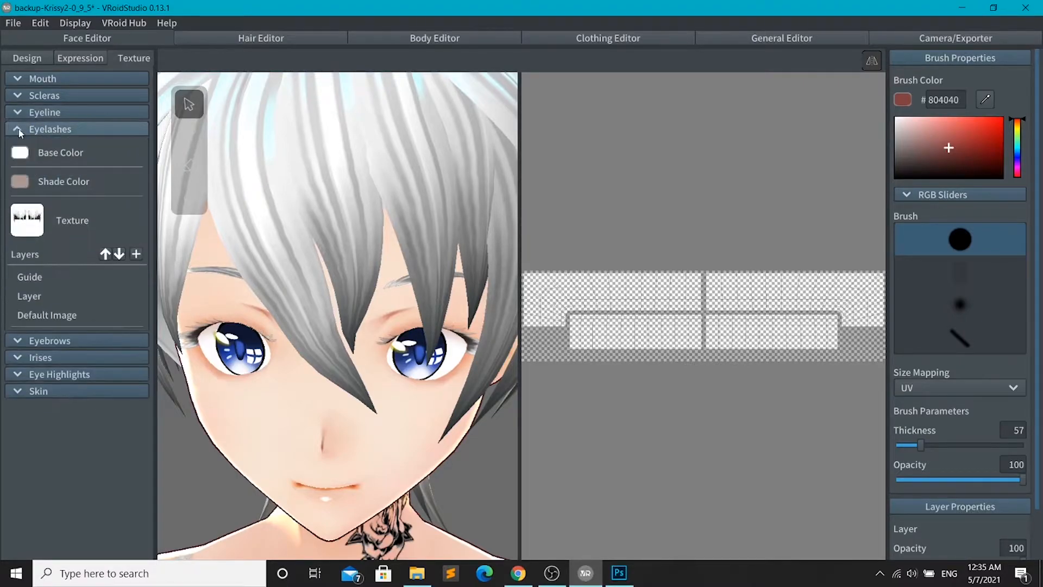
left_click(90, 316)
left_click(139, 315)
left_click(109, 129)
- Hide both the extra layer and the default image layer of the Eyebrows texture
left_click(109, 147)
right_click(137, 310)
left_click(172, 210)
right_click(127, 335)
left_click(166, 243)
- Hide the default image layer of the Eye Highlights texture
left_click(18, 375)
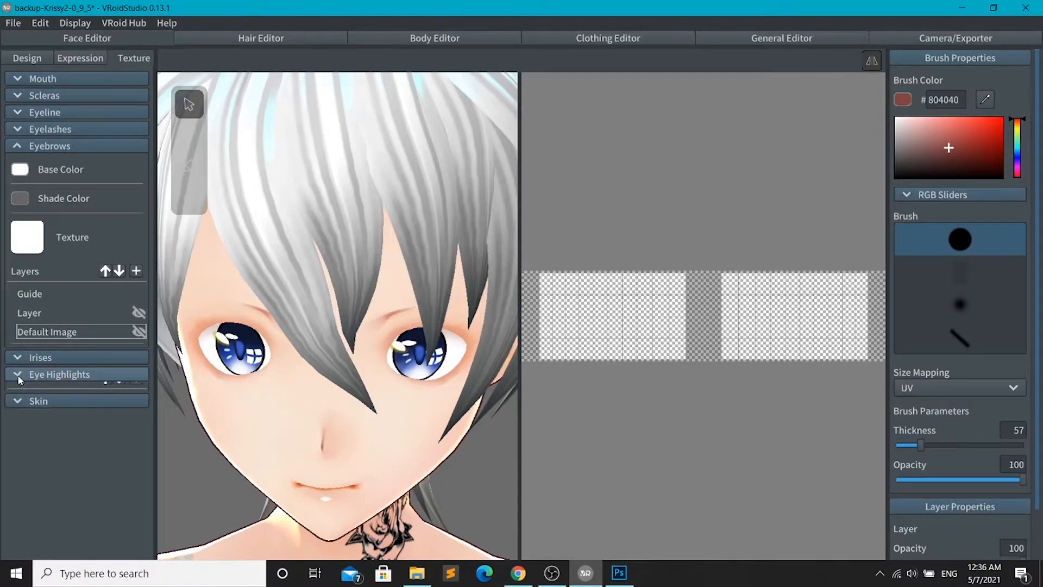
right_click(134, 500)
left_click(163, 405)
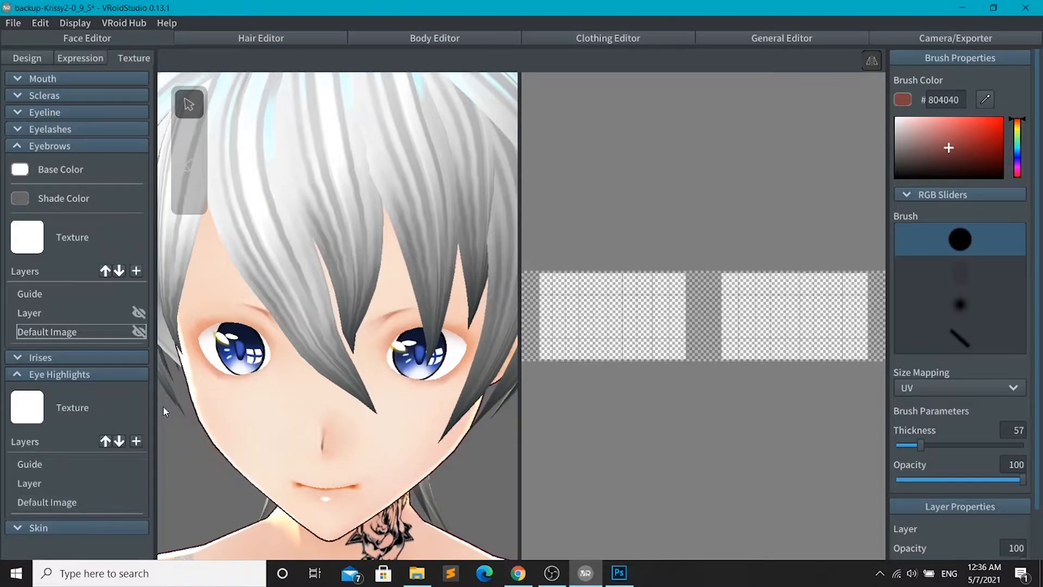
left_click(18, 375)
left_click(17, 146)
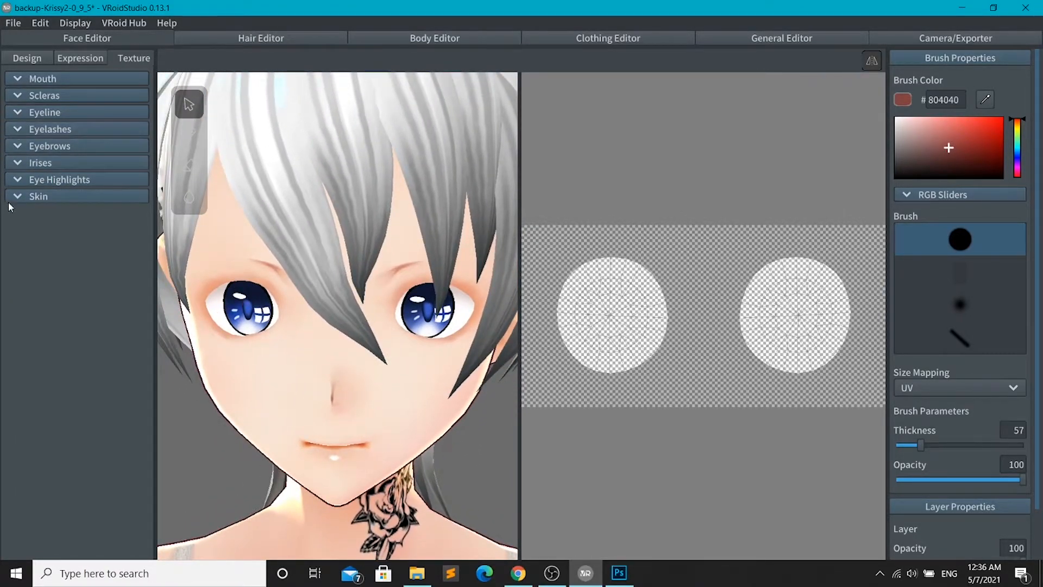
- Import Face Fix.png into the lowest, visible default image layer of the Skin texture and check the face
left_click(18, 197)
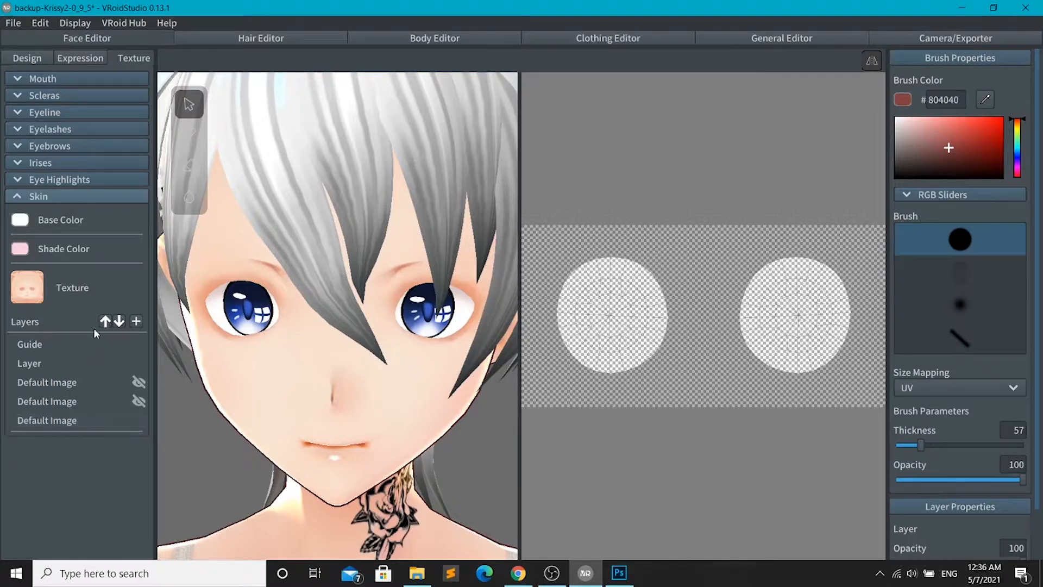
right_click(131, 417)
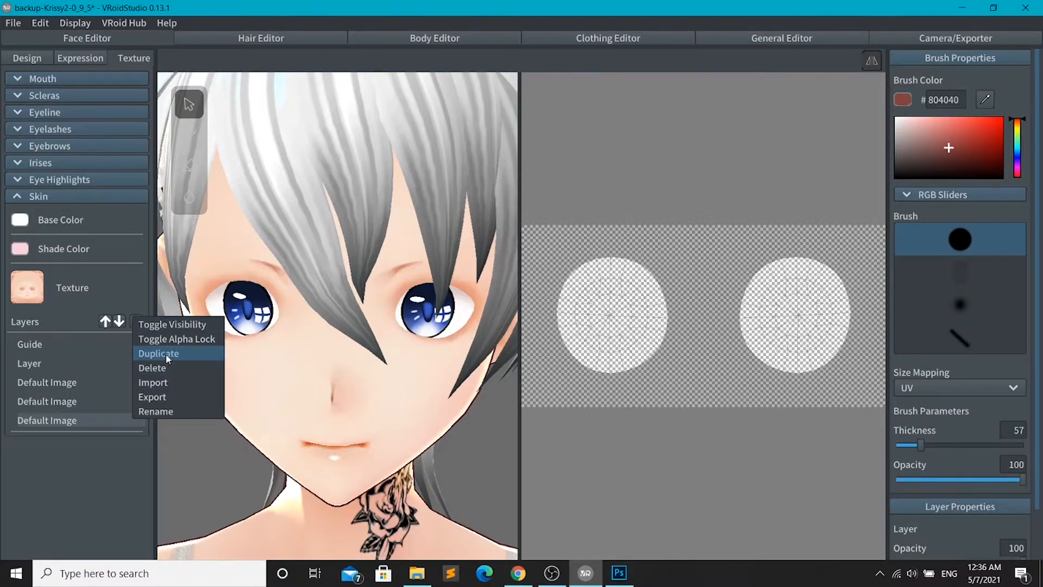
left_click(168, 382)
double_click(377, 270)
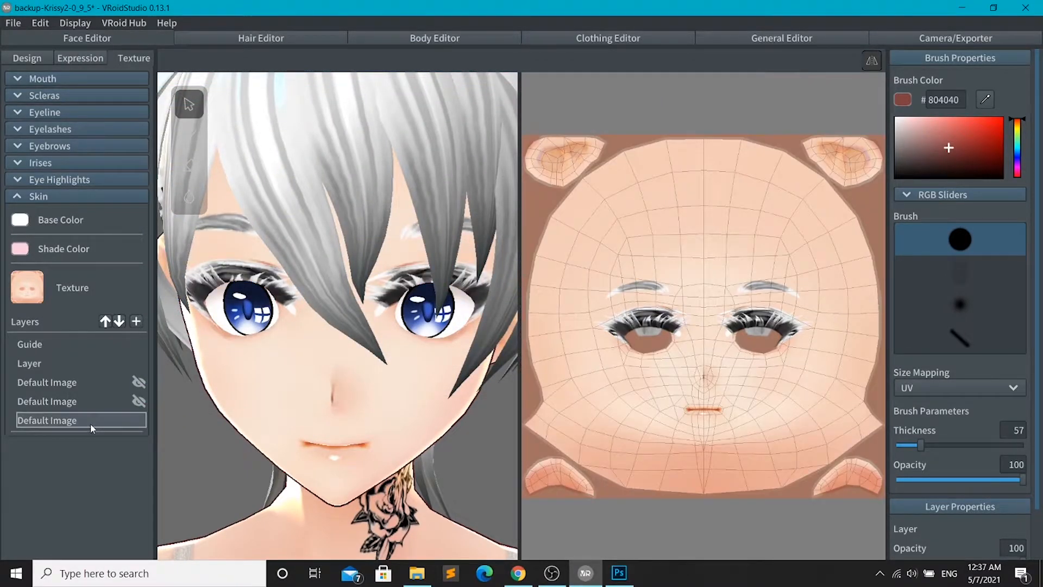
scroll(245, 377, "down", 5)
mouse_move(246, 379)
right_mouse_down()
mouse_move(230, 380)
mouse_move(256, 370)
mouse_move(249, 380)
right_mouse_up()
scroll(304, 326, "up", 5)
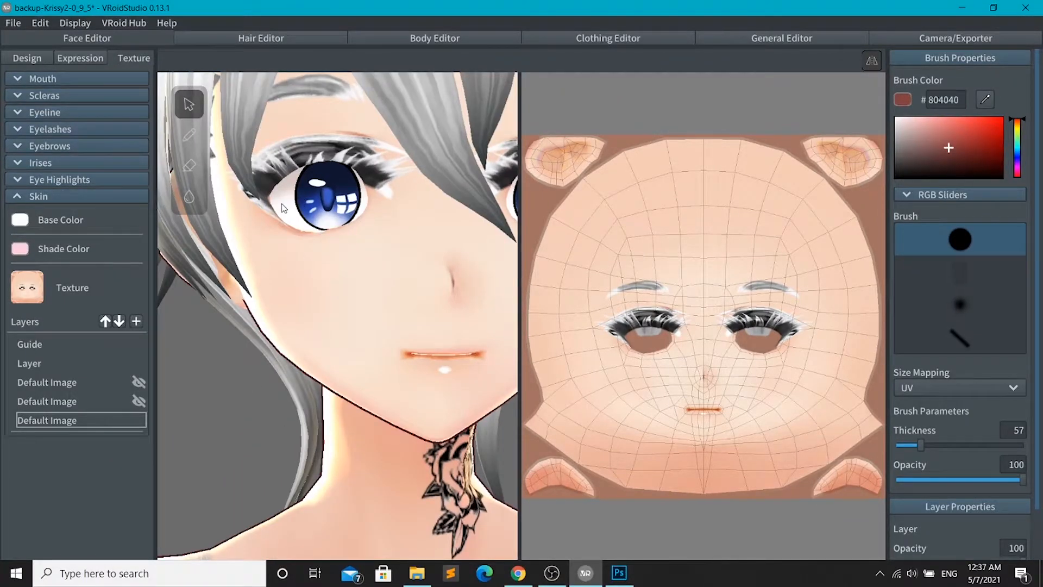
left_click(19, 197)
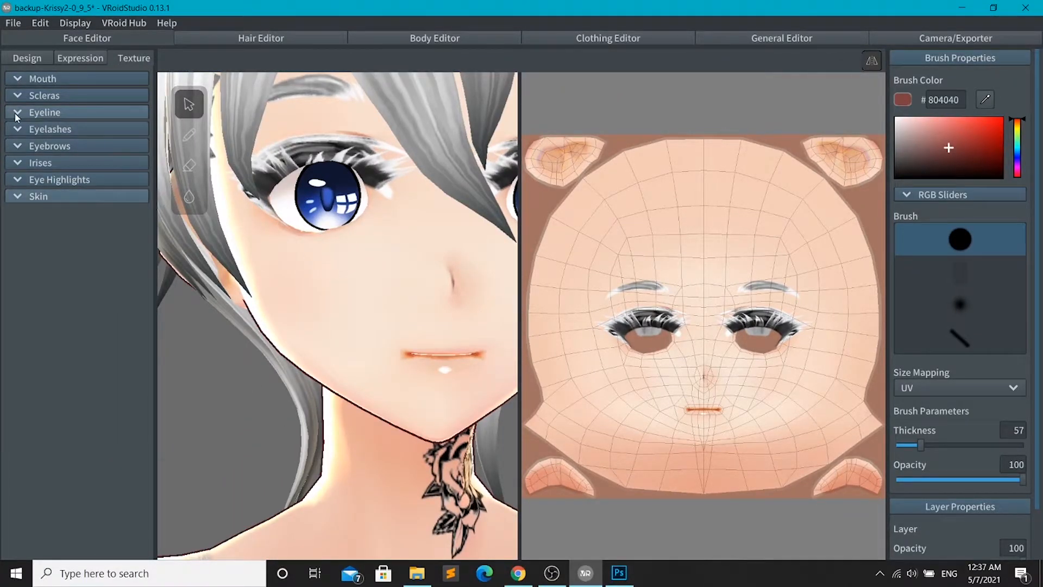
- Select the default image layer of the Irises texture
left_click(17, 163)
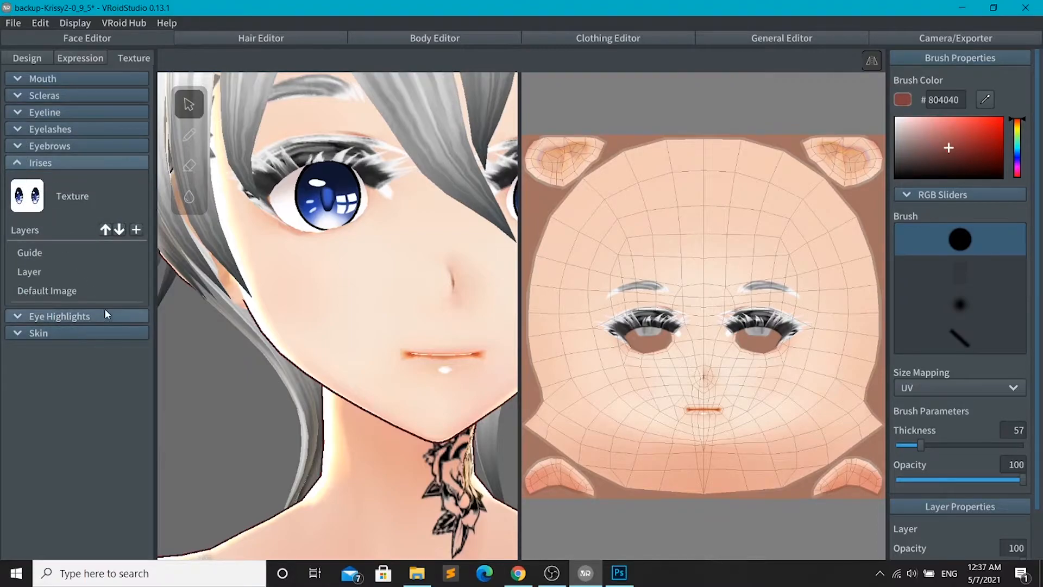
left_click(100, 292)
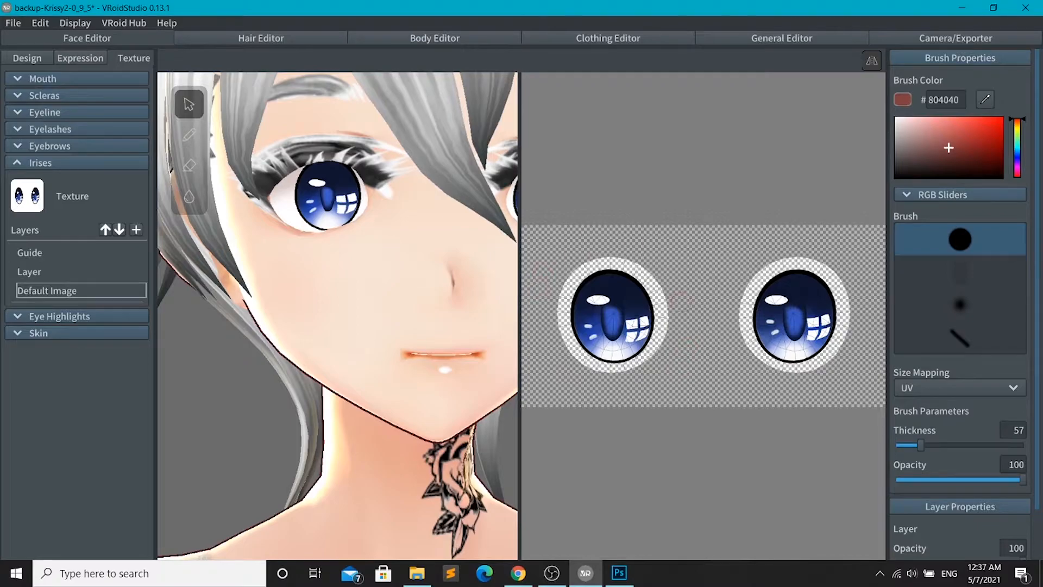
right_click(105, 289)
left_click(100, 370)
- Open Eyes Quest Redo.png from the Helpful things folder and compare its iris size with Irises Quest Resized.png in Photos
left_click(416, 573)
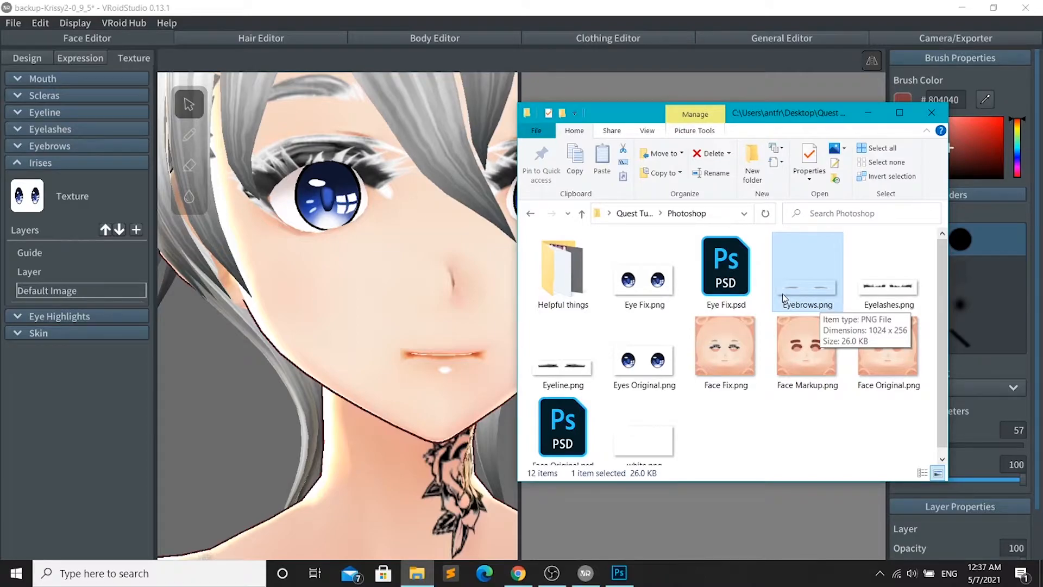
double_click(568, 282)
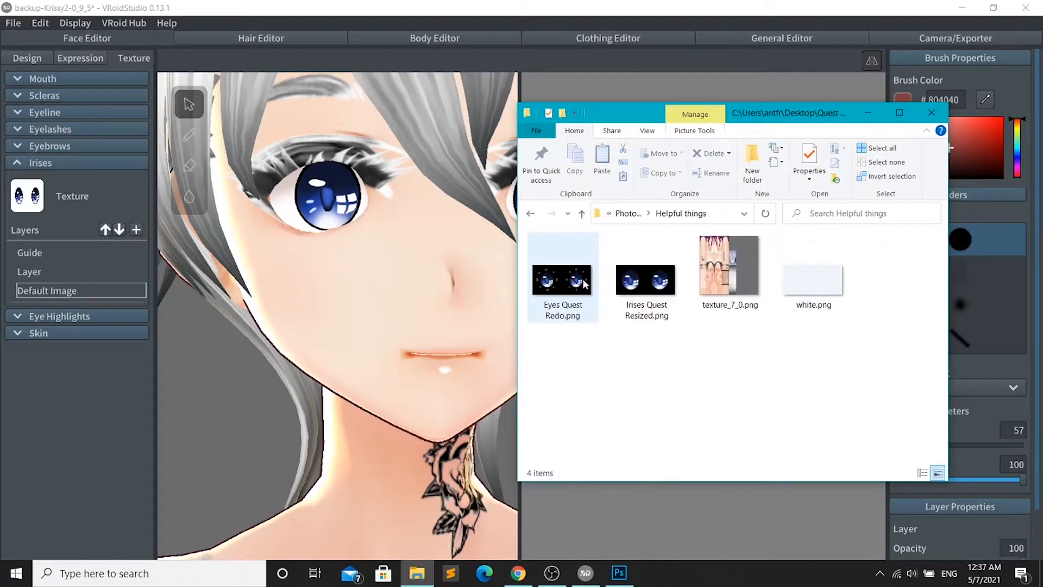
double_click(577, 285)
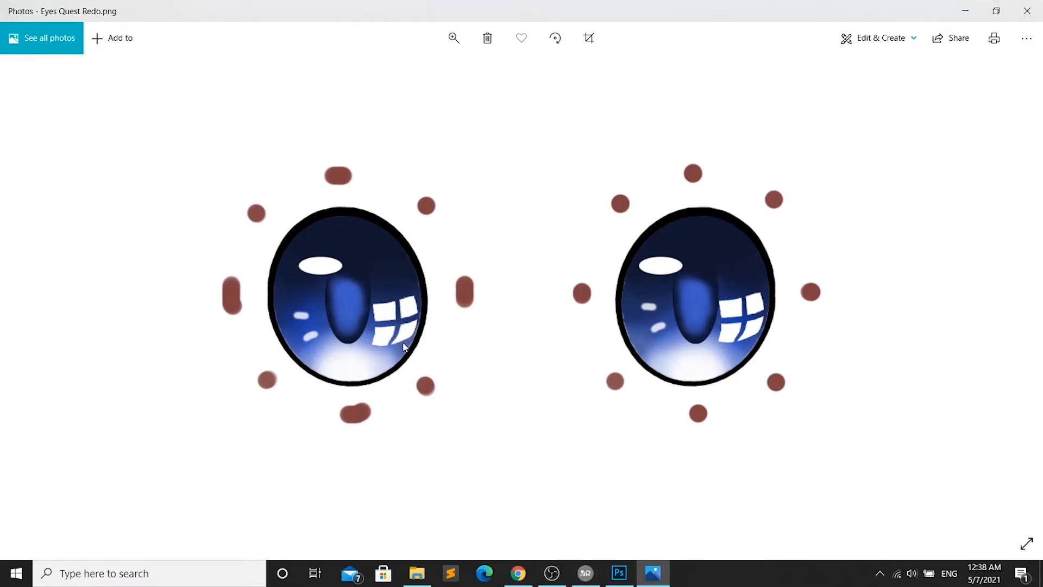
key("Right")
key("Left")
key("Right")
key("Left")
key("Right")
key("Left")
key("Right")
key("Left")
key("Right")
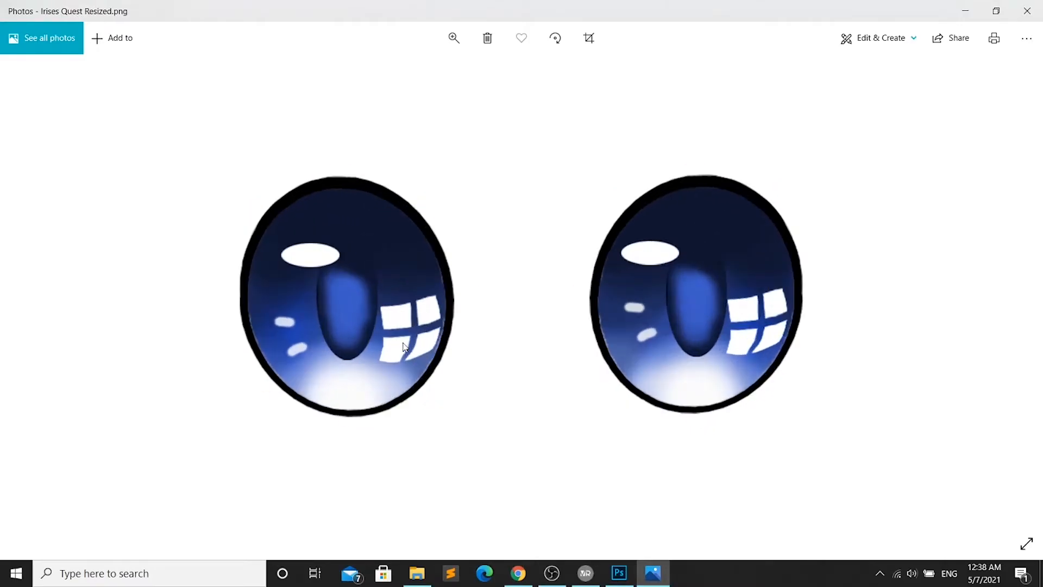
key("Left")
key("Right")
key("Left")
key("Right")
key("Left")
key("Right")
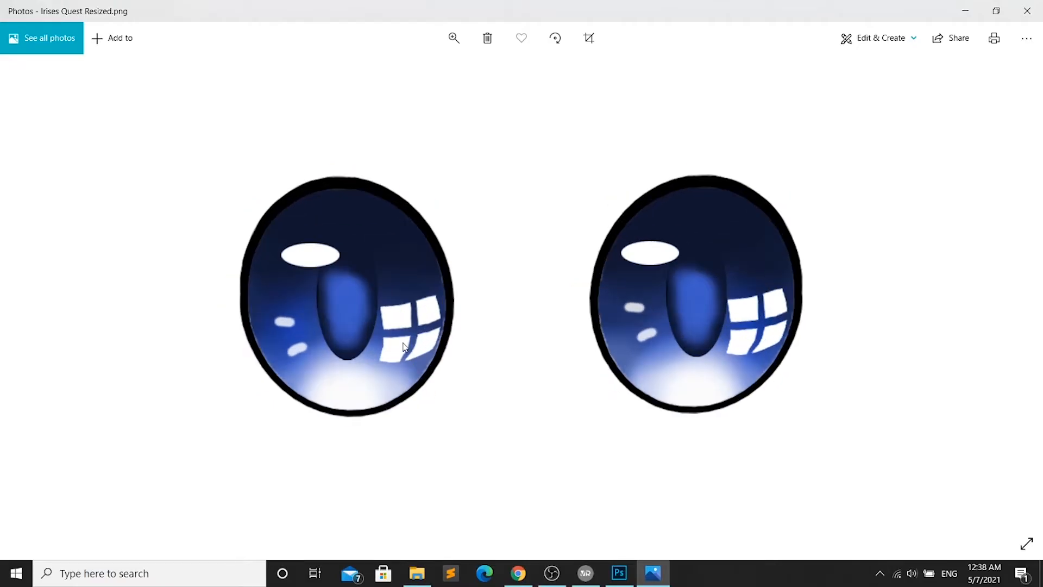
left_click(965, 11)
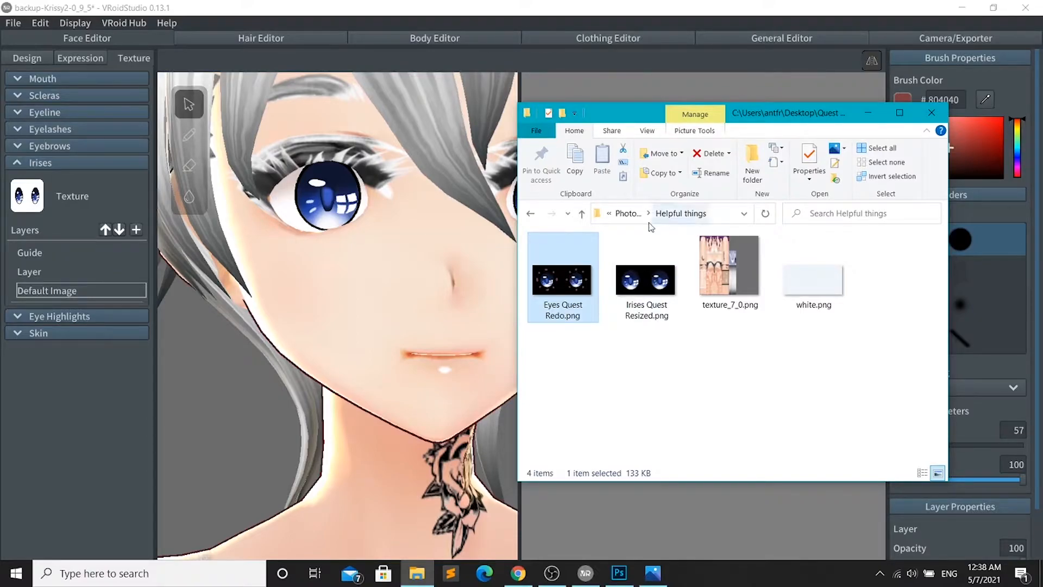
- Import Eye Fix.png into the default image layer of the Irises texture in VRoid Studio
right_click(126, 285)
left_click(167, 358)
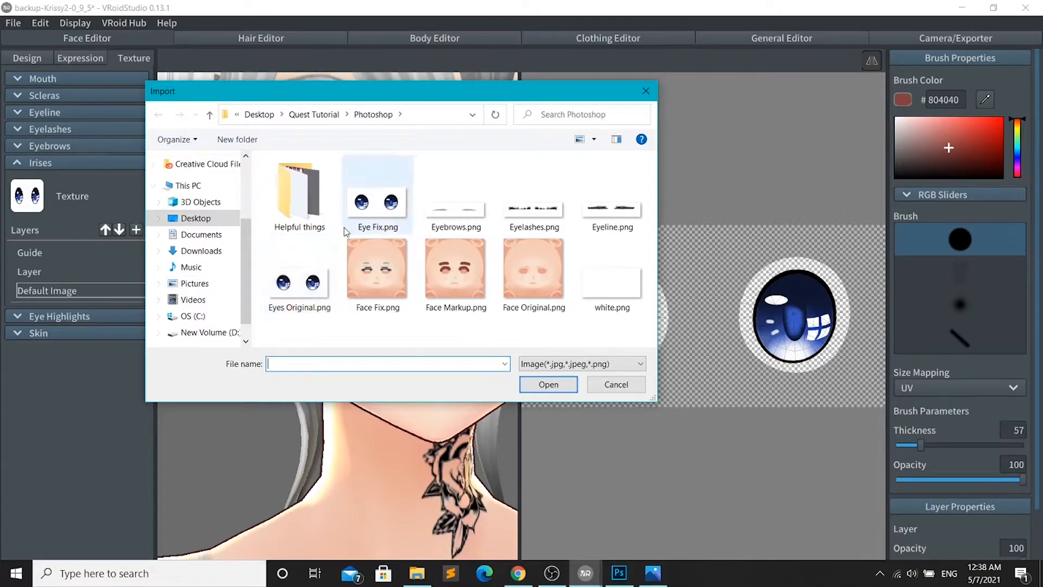
double_click(377, 210)
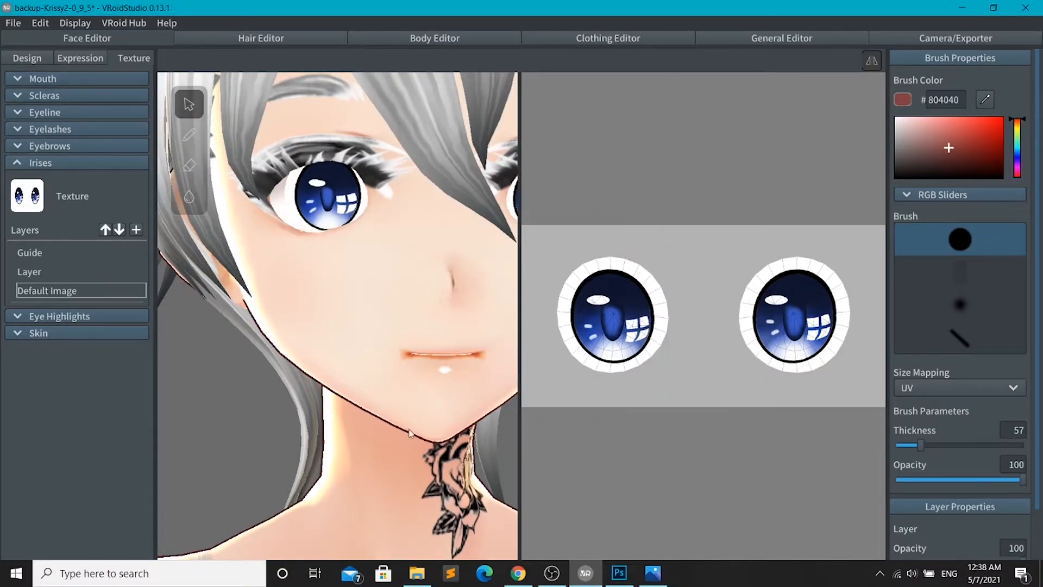
left_click(20, 163)
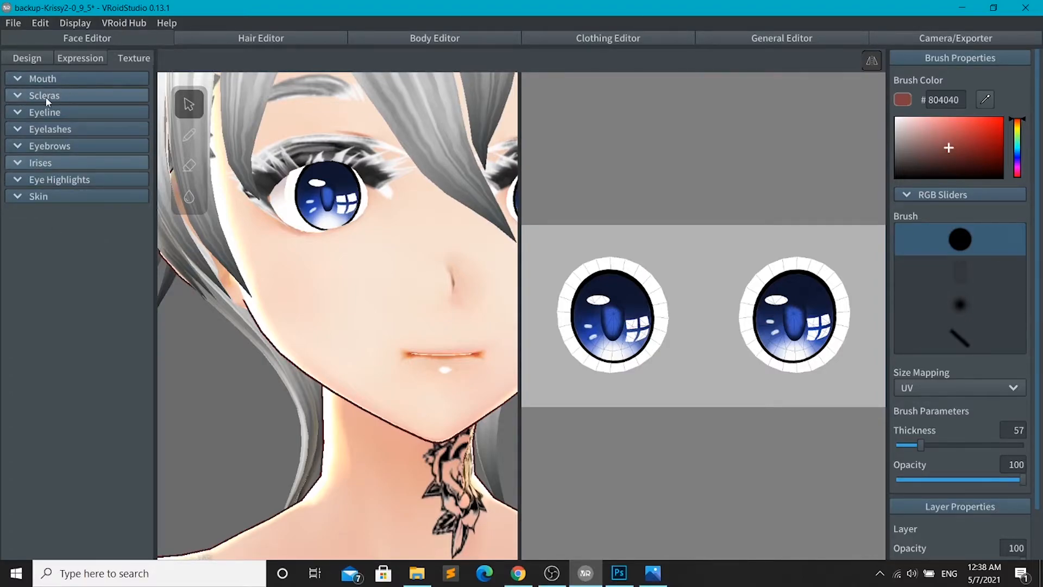
- Import white.png into the default image layer of the Scleras texture and inspect the eye up close
left_click(21, 95)
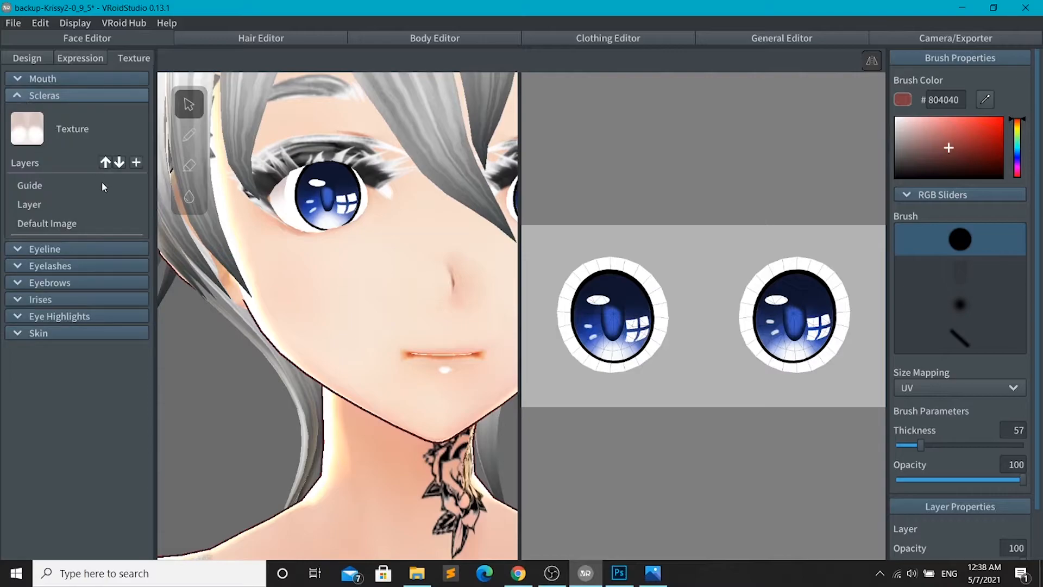
left_click(109, 226)
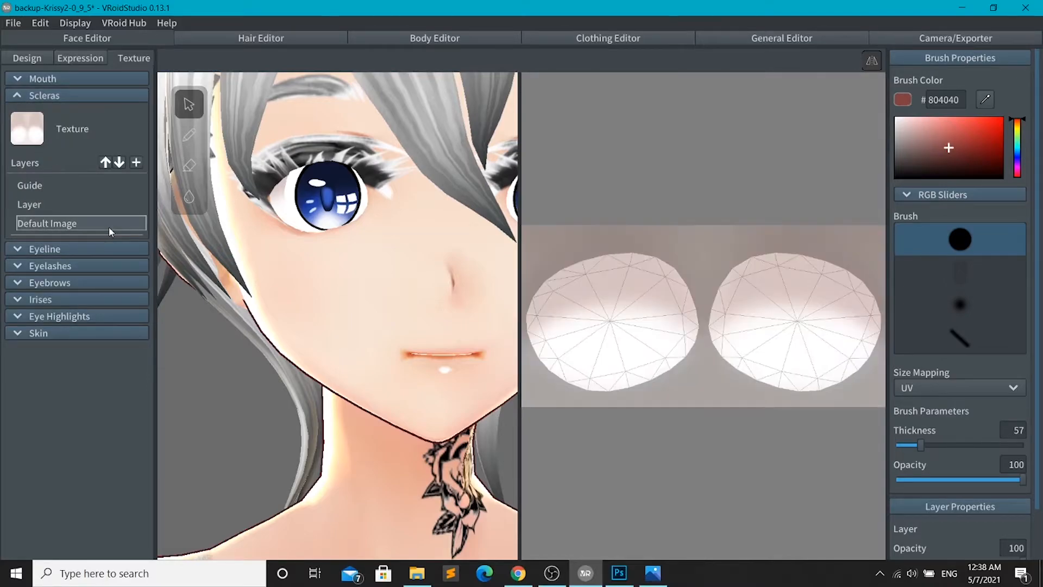
right_click(133, 225)
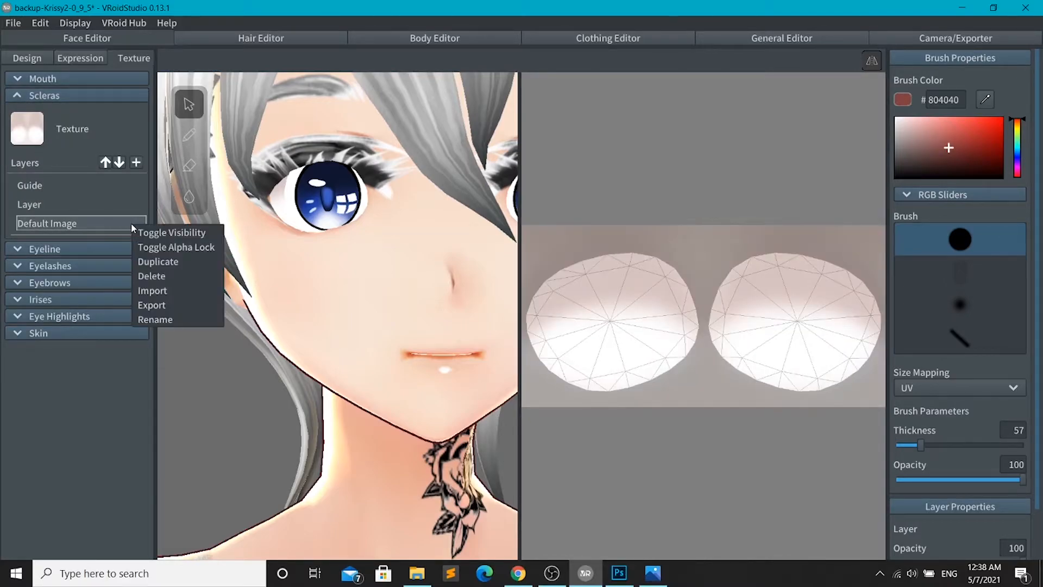
left_click(157, 292)
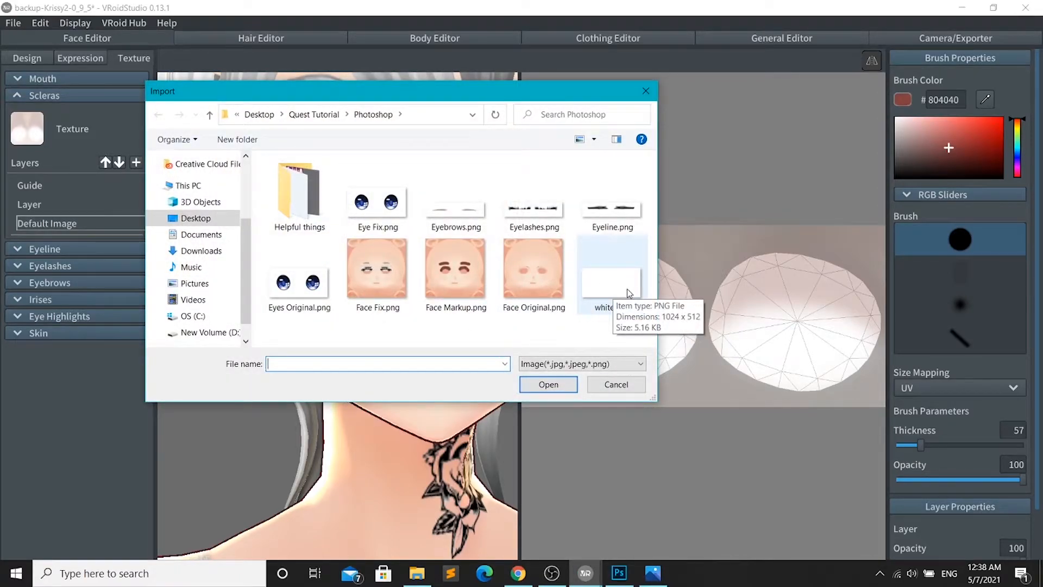
double_click(626, 288)
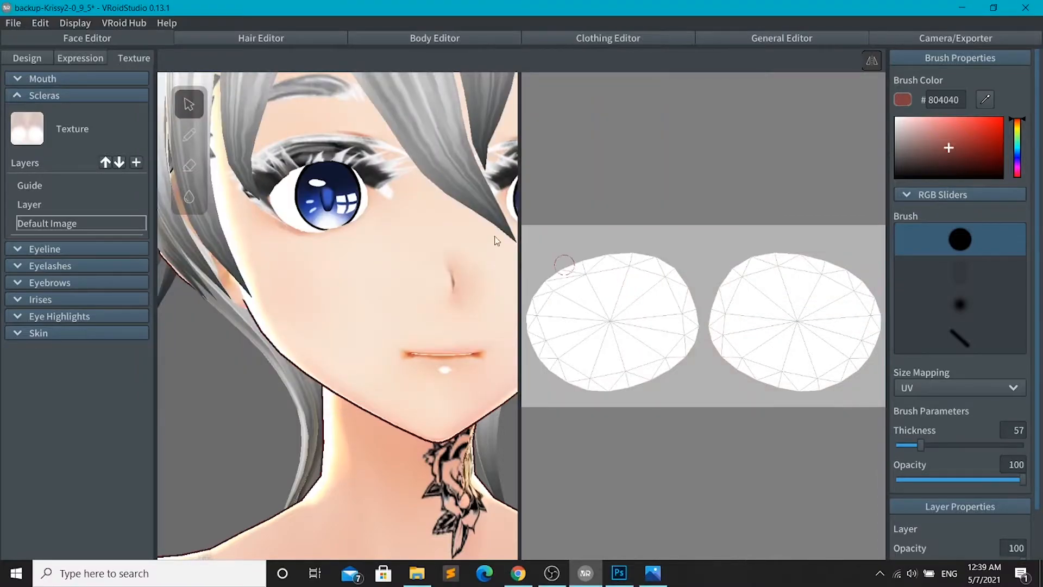
scroll(257, 226, "up", 3)
right_click_drag(277, 212, 405, 283)
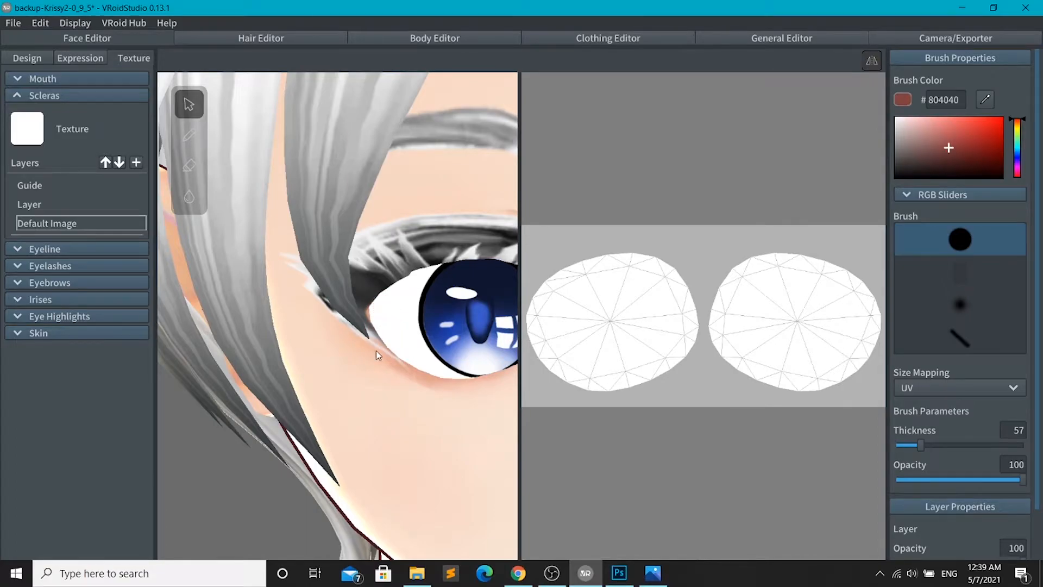
scroll(377, 352, "up", 2)
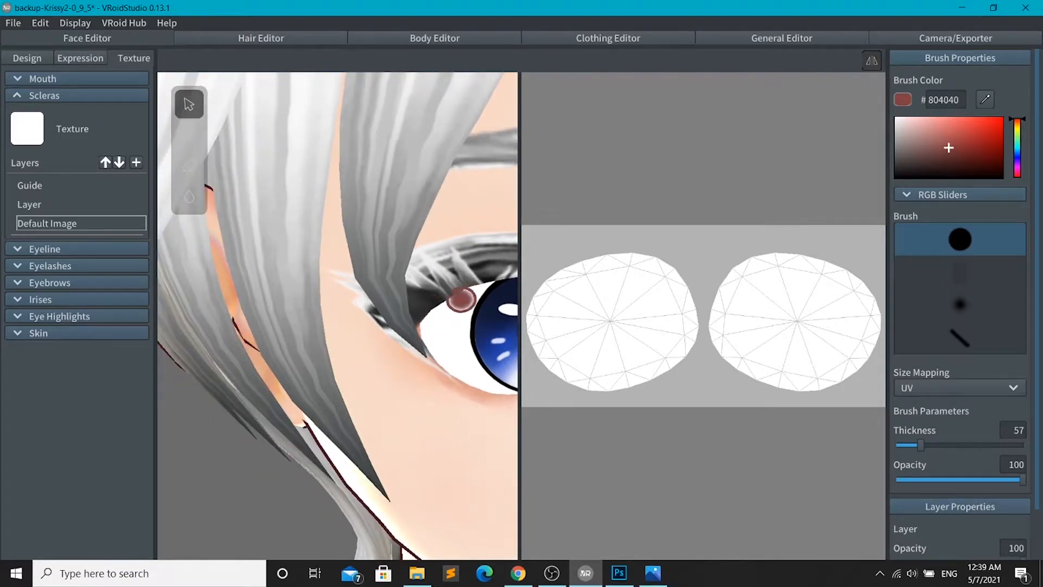
middle_click_drag(452, 398, 433, 396)
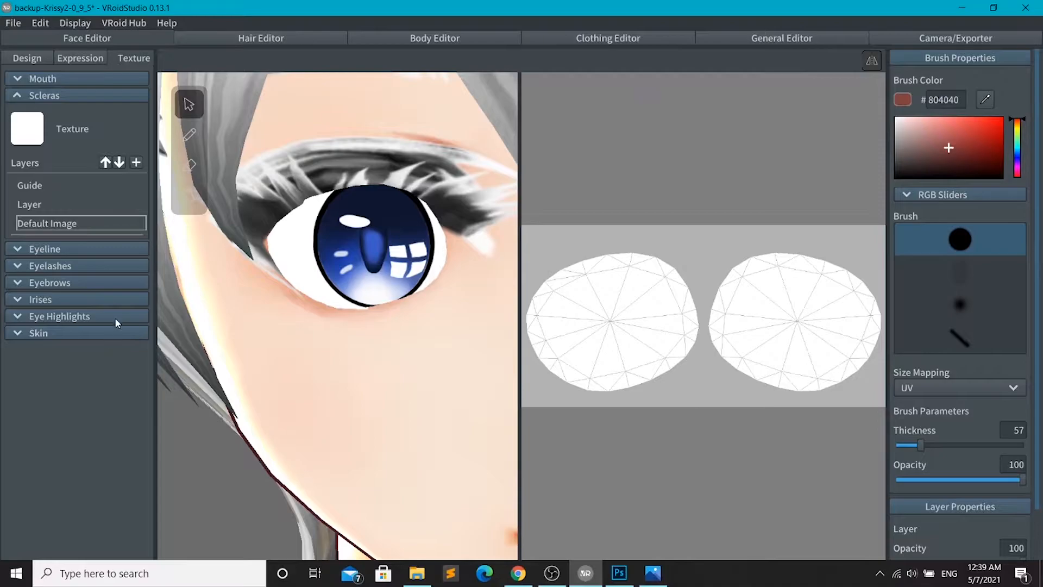
- Switch to the Hair Editor, select the Base Hair group, examine it from the side and toggle its visibility
scroll(405, 224, "down", 8)
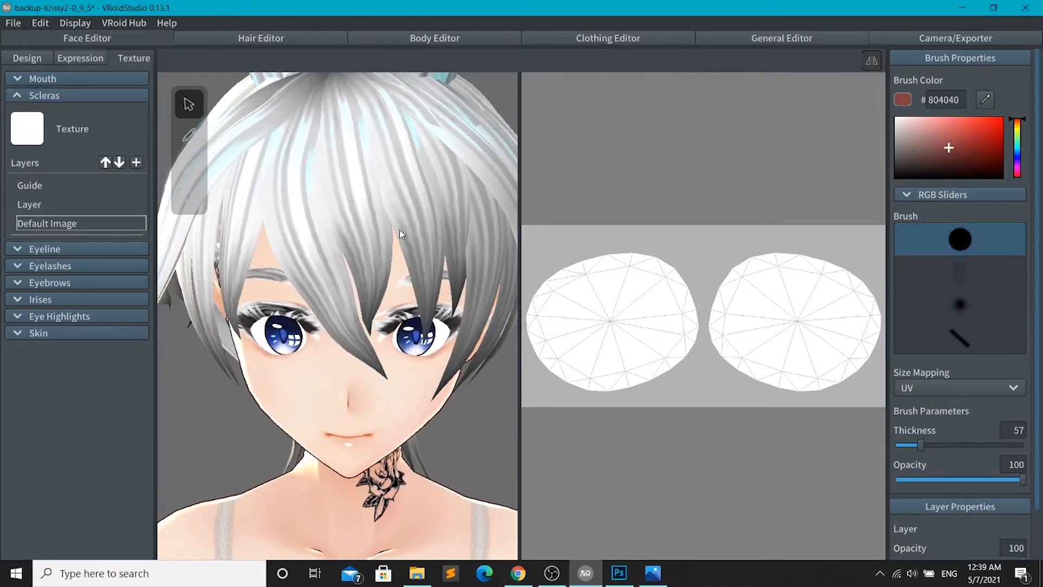
left_click(242, 40)
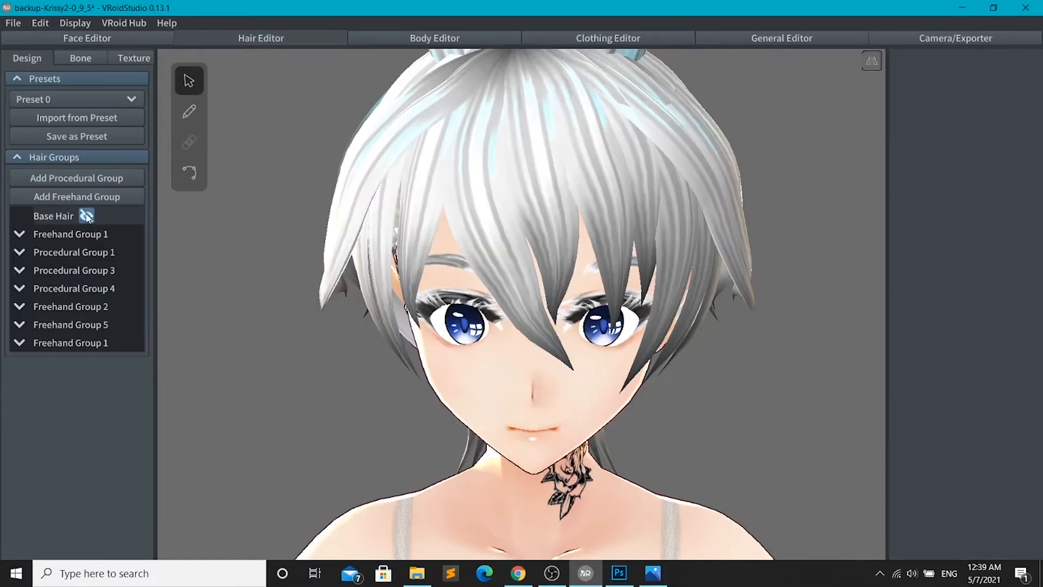
left_click(53, 217)
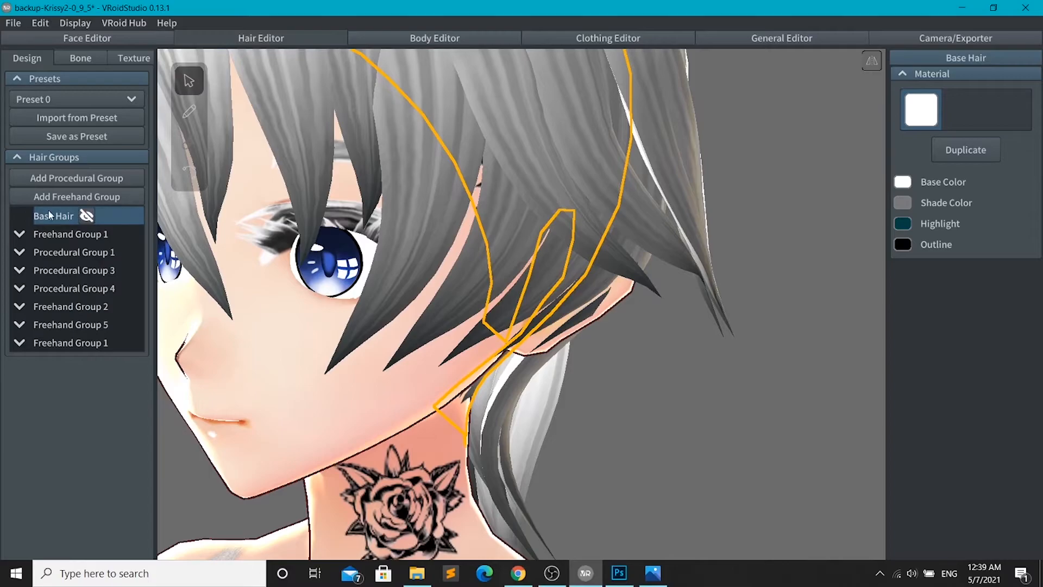
mouse_move(566, 212)
right_mouse_down()
mouse_move(578, 240)
mouse_move(606, 250)
mouse_move(620, 237)
mouse_move(571, 223)
mouse_move(589, 233)
mouse_move(653, 230)
mouse_move(574, 229)
mouse_move(586, 229)
mouse_move(556, 205)
right_mouse_up()
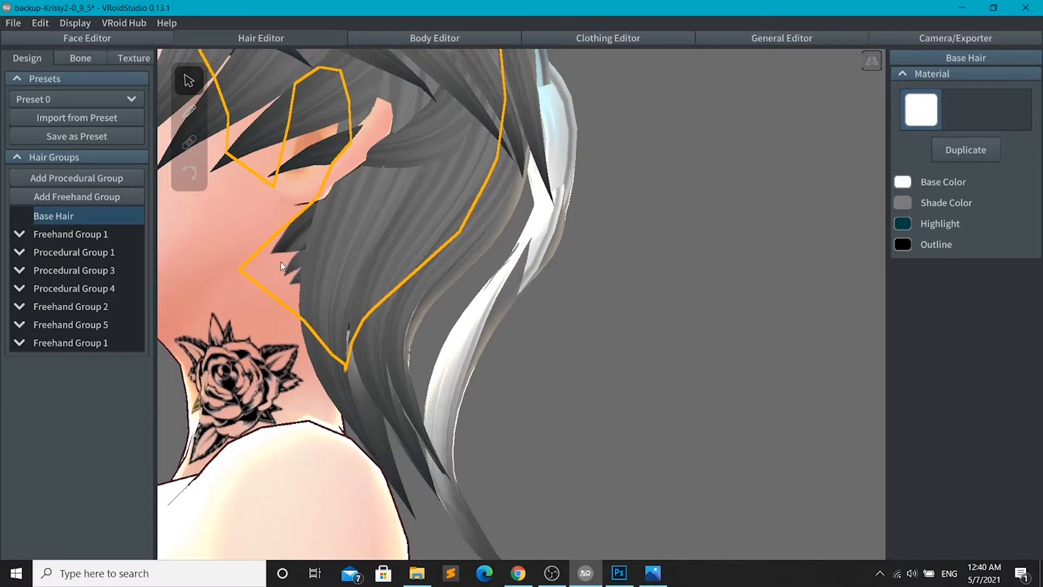
left_click(87, 216)
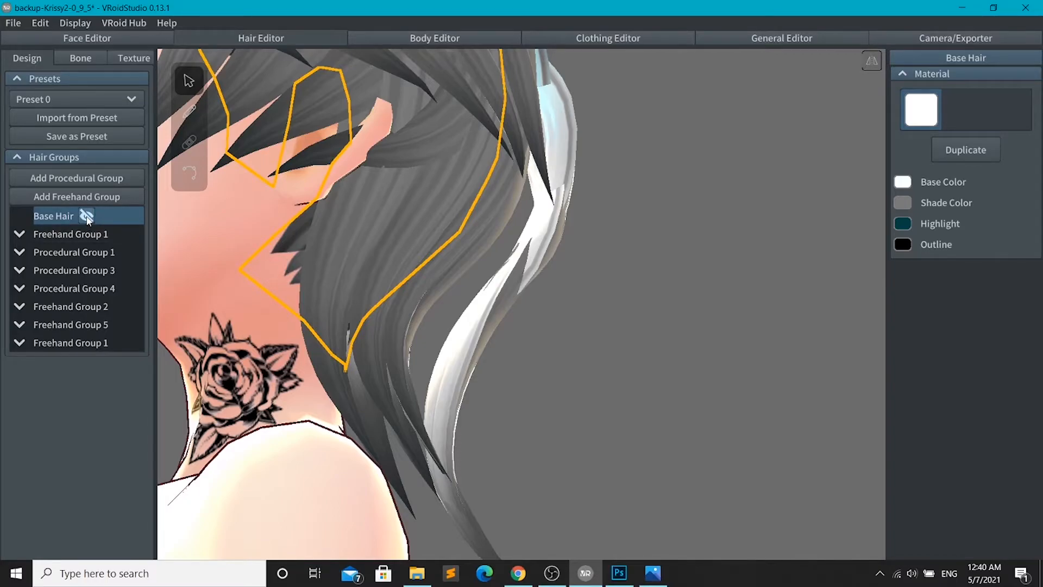
- Open the avatar's export settings and enable Delete Transparent Meshes under Polygon Reduction
scroll(266, 259, "up", 5)
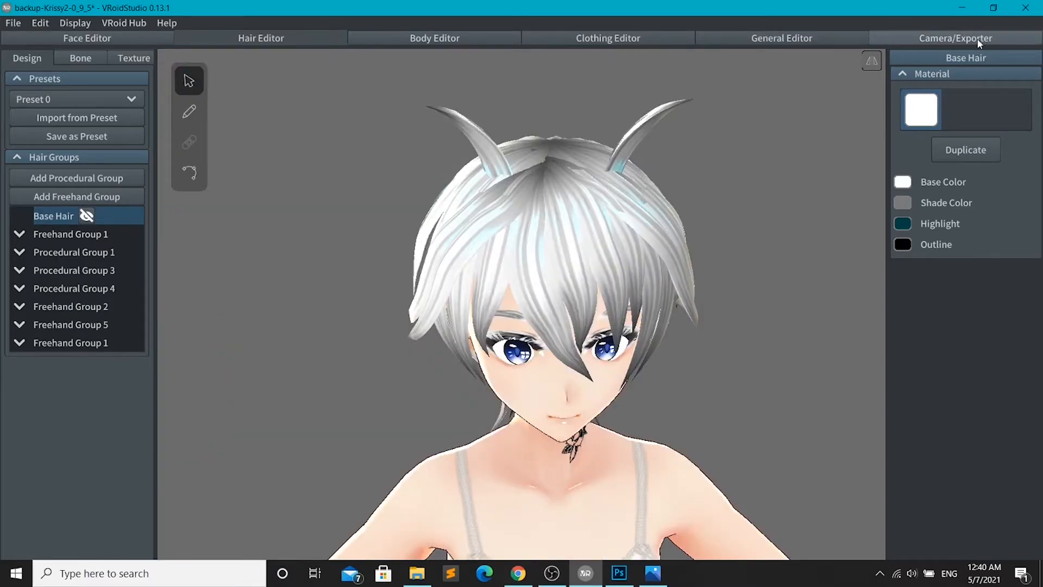
left_click(977, 38)
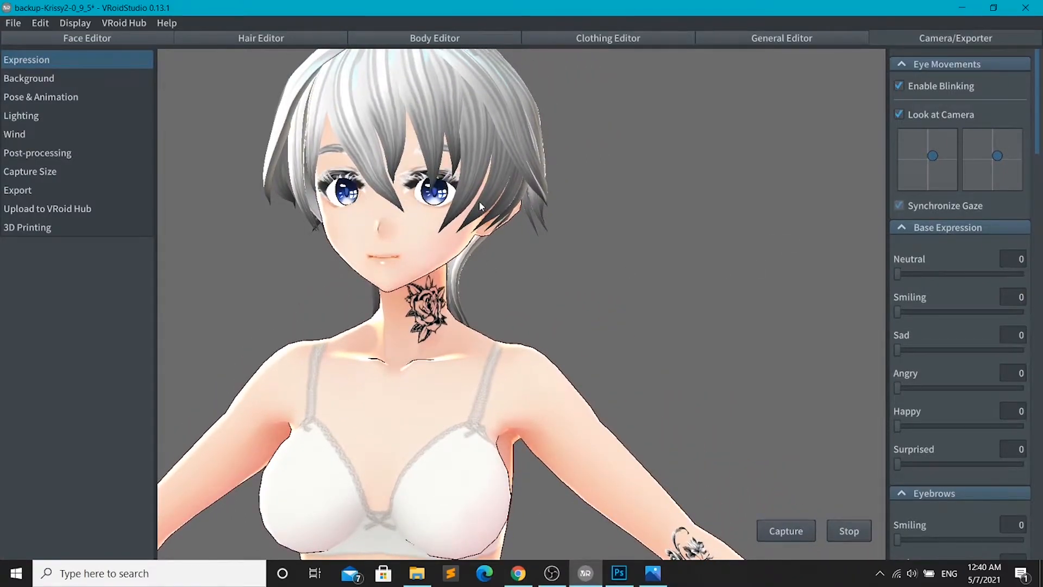
left_click(60, 190)
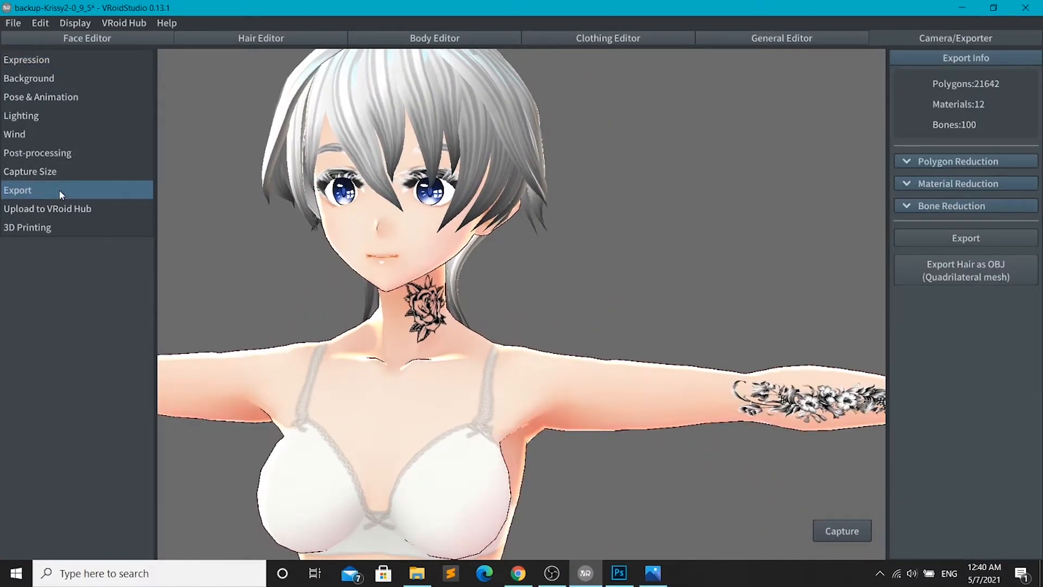
left_click(907, 163)
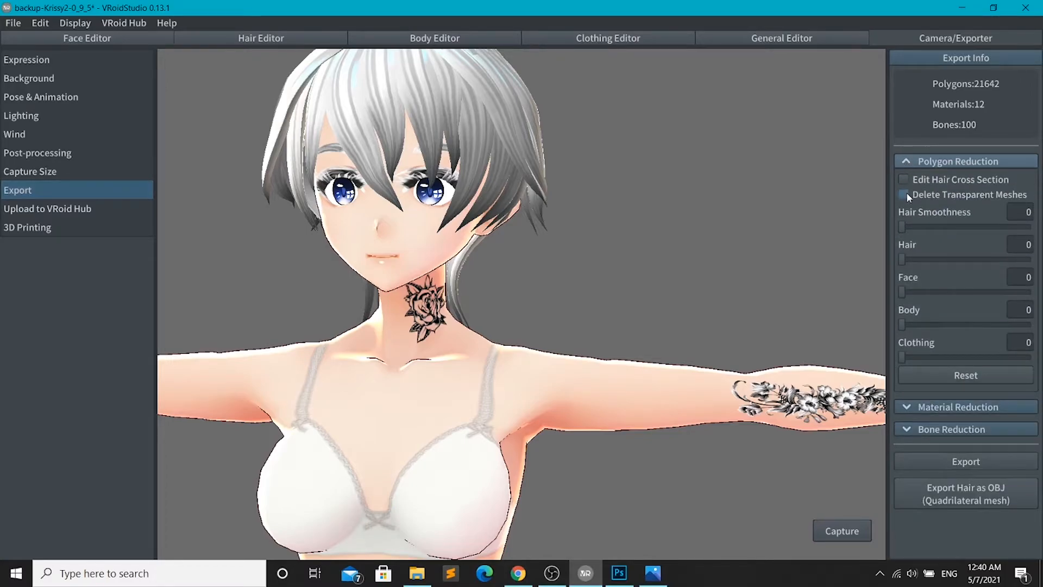
left_click(904, 194)
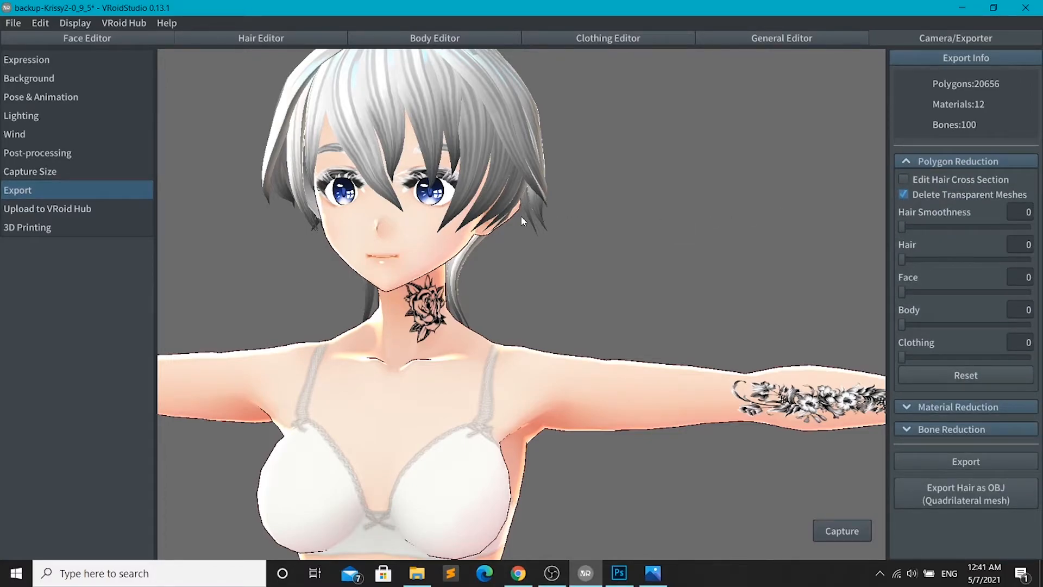
- Try Edit Hair Cross Section in the polygon reduction, turn it off again and inspect the hair from several angles
scroll(526, 216, "up", 3)
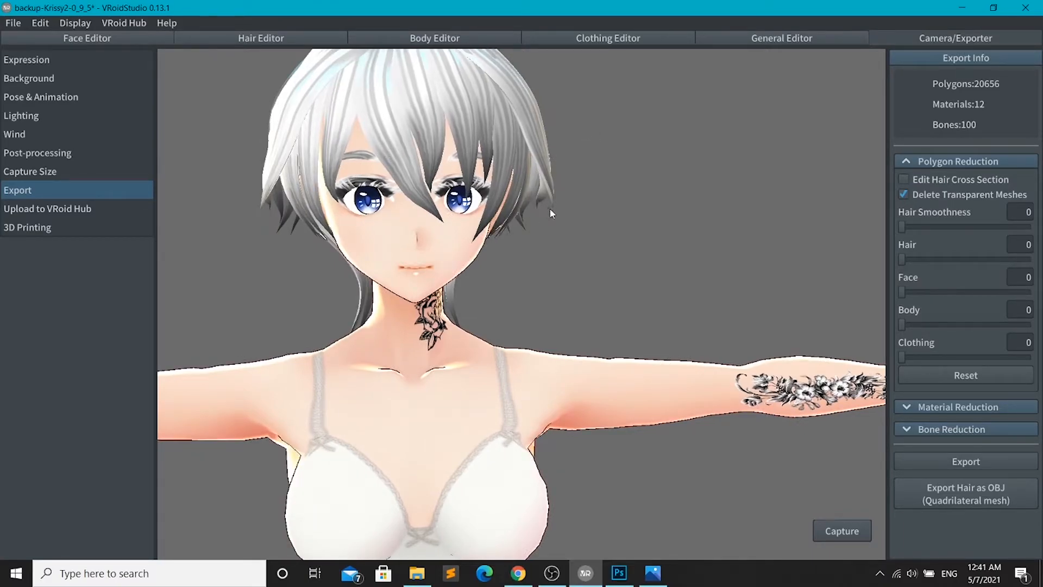
mouse_move(560, 221)
right_mouse_down()
mouse_move(515, 224)
mouse_move(568, 219)
right_mouse_up()
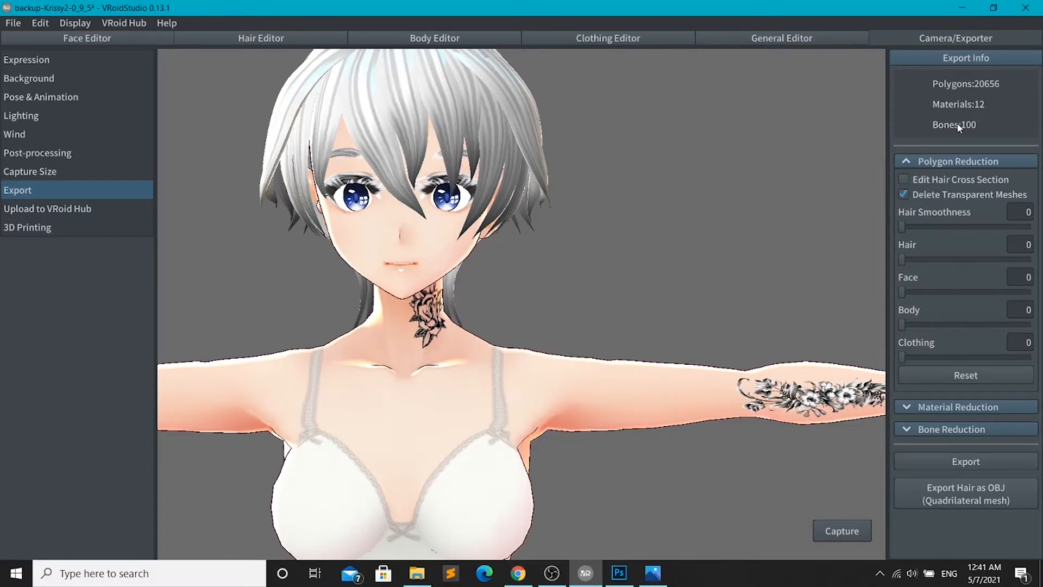
left_click(904, 180)
right_click_drag(576, 255, 782, 181)
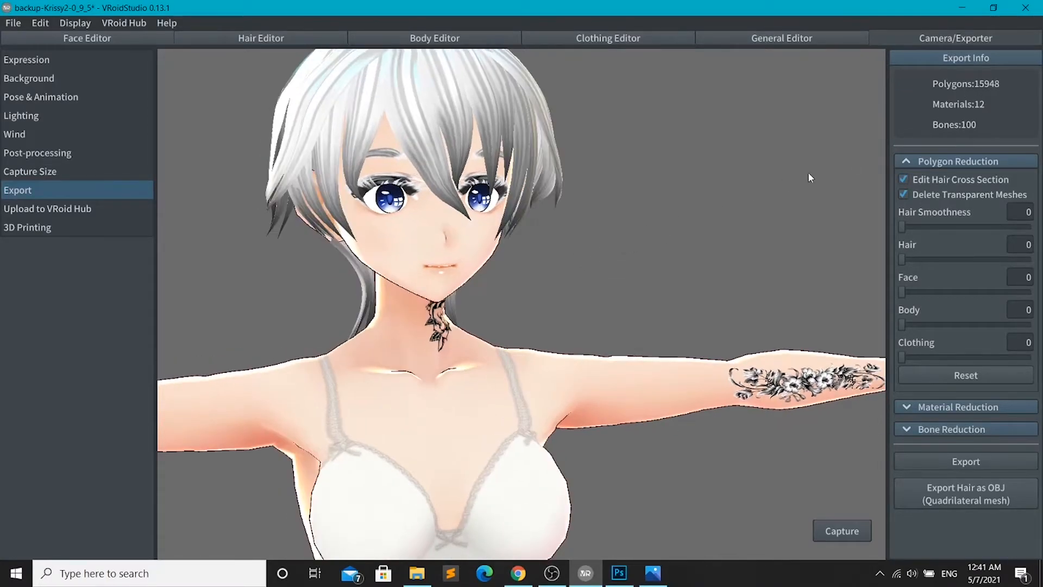
left_click(906, 179)
right_click_drag(740, 116, 732, 141)
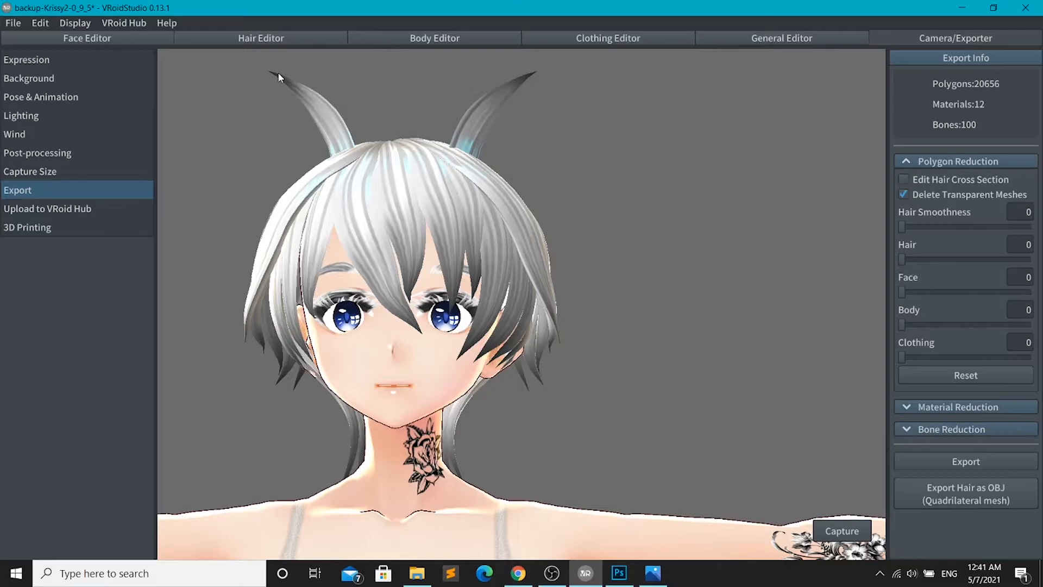
right_click_drag(408, 135, 568, 208)
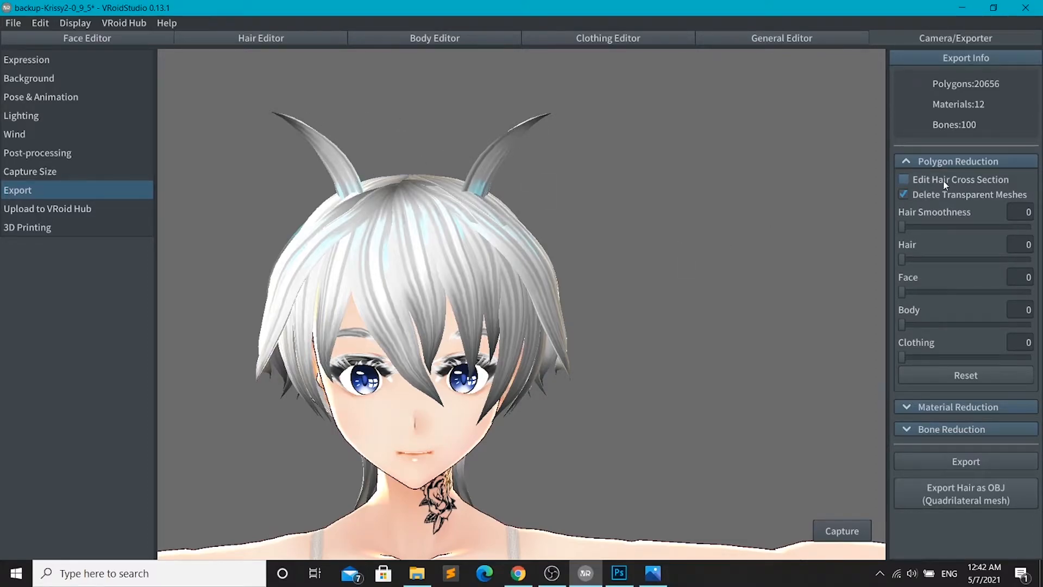
mouse_move(641, 296)
right_mouse_down()
mouse_move(691, 295)
mouse_move(631, 290)
mouse_move(643, 296)
right_mouse_up()
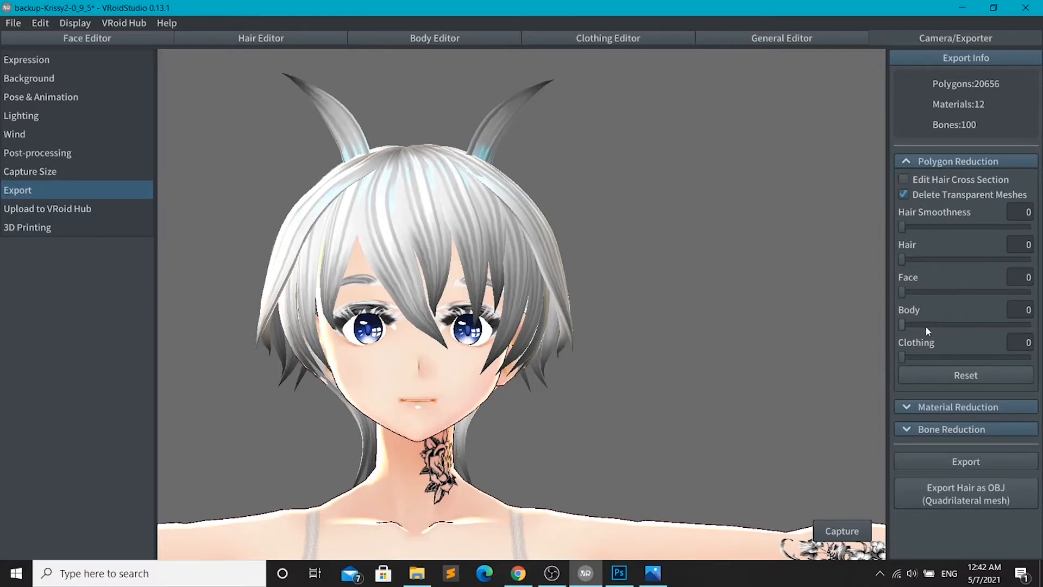
- Set the polygon reduction to 100 for Body, 59 for Face and 27 for Hair
left_click_drag(921, 325, 1038, 329)
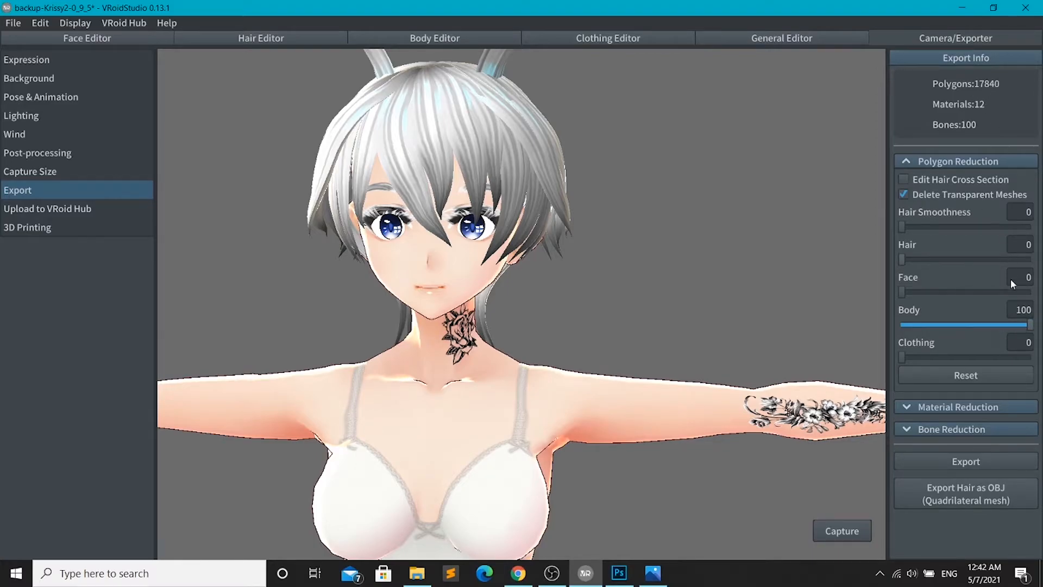
left_click(983, 324)
left_click_drag(926, 324, 1038, 325)
left_click_drag(914, 291, 977, 292)
left_click(906, 259)
left_click_drag(906, 258, 936, 276)
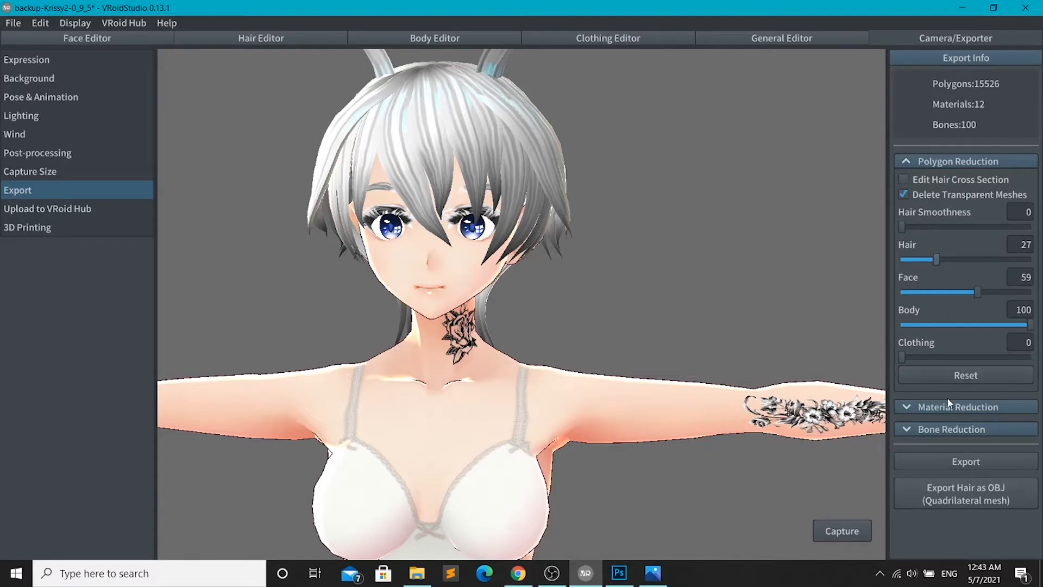
- Reduce the number of materials to 2 under Material Reduction
left_click(903, 406)
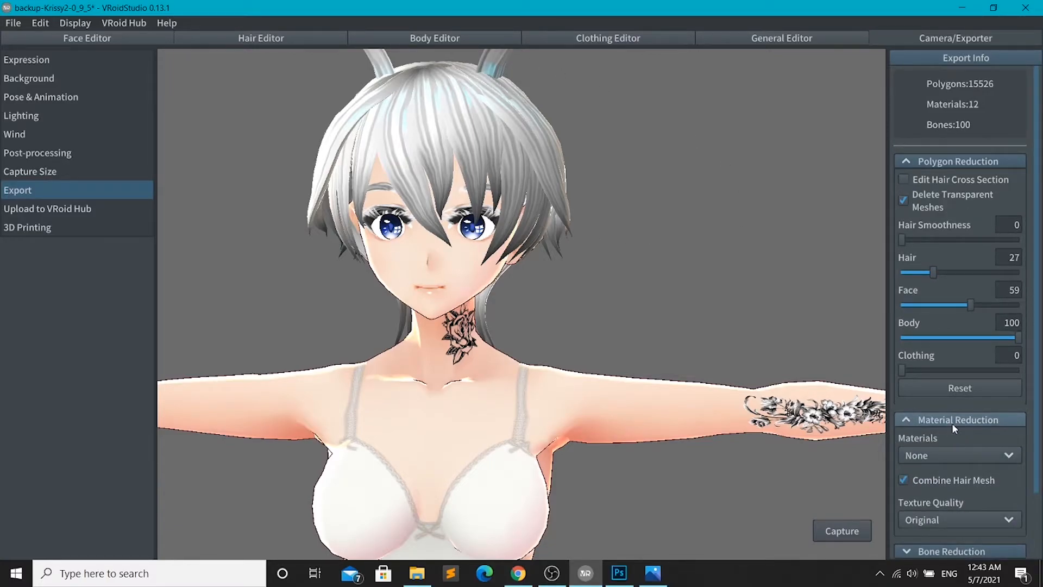
scroll(953, 421, "down", 1)
left_click(969, 410)
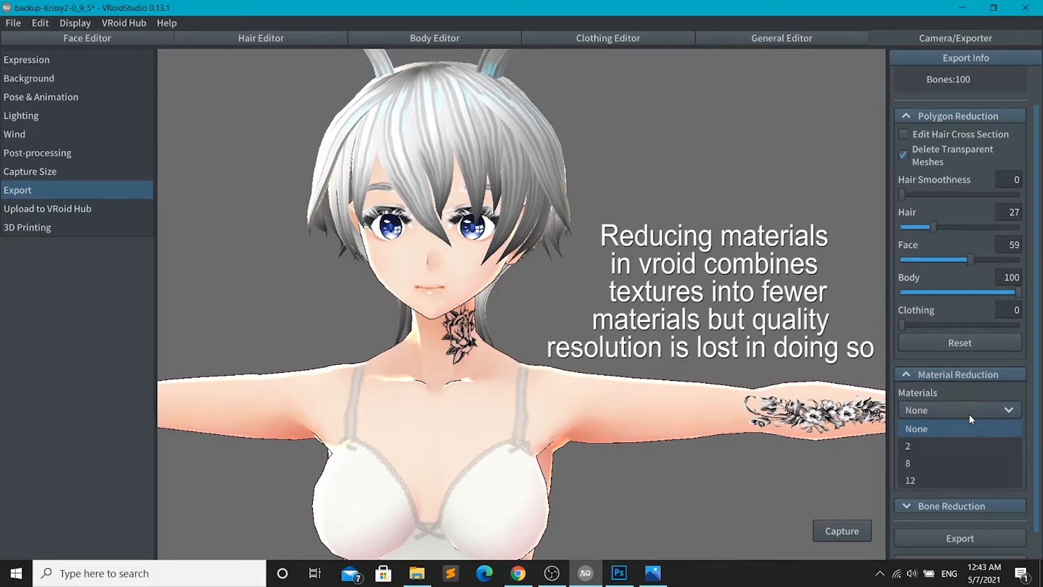
left_click(952, 446)
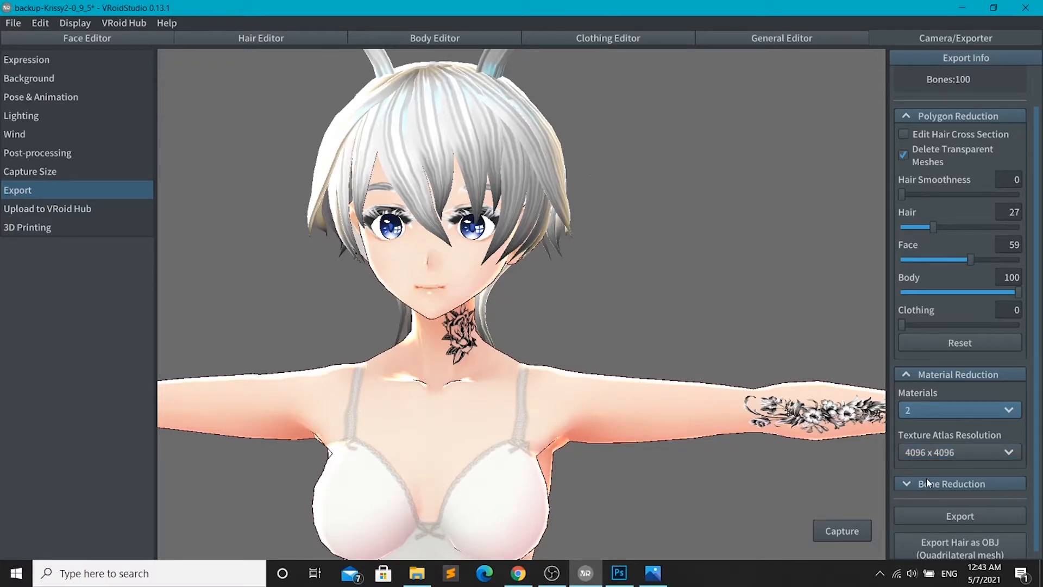
- Try a 2048 x 2048 texture atlas, compare the neck tattoo's sharpness up close and return to 4096 x 4096
scroll(434, 334, "up", 10)
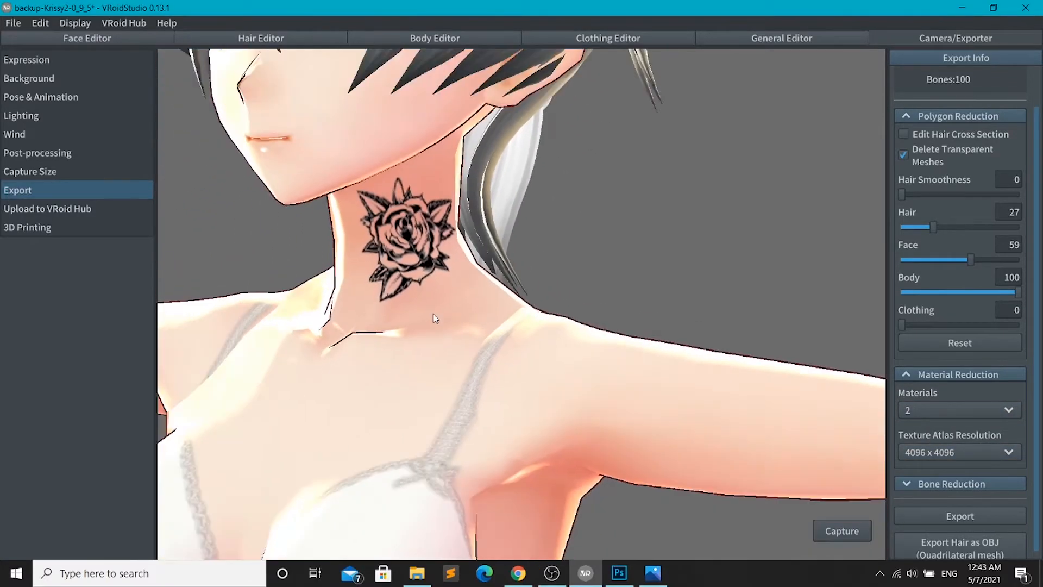
left_click(956, 453)
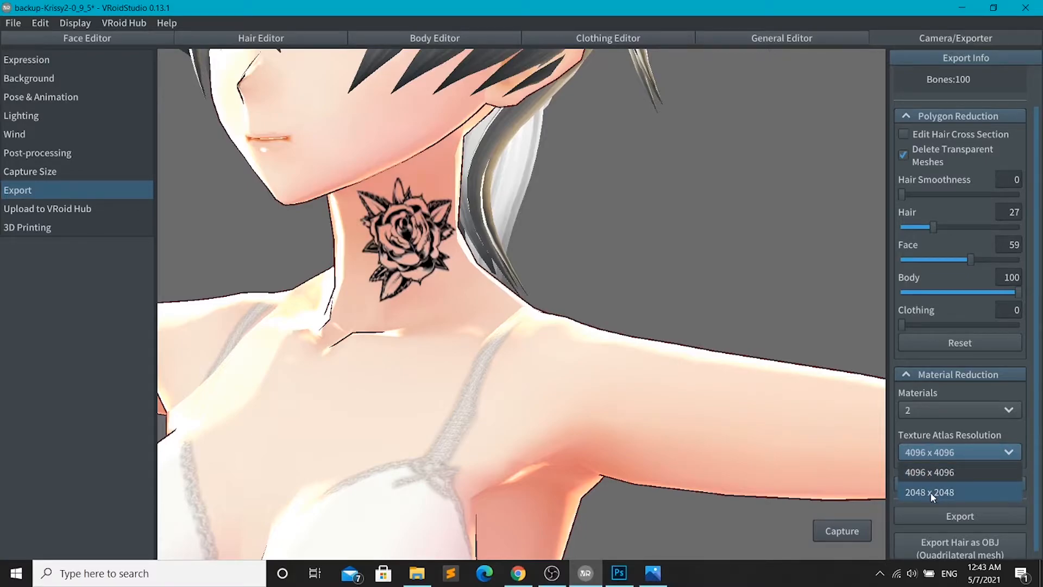
left_click(929, 491)
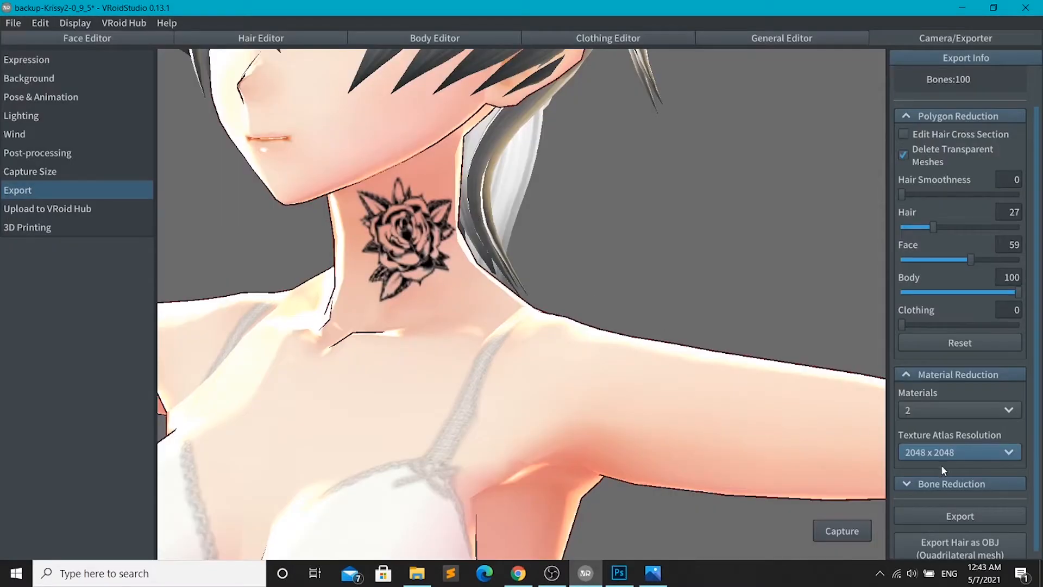
left_click(959, 455)
left_click(961, 468)
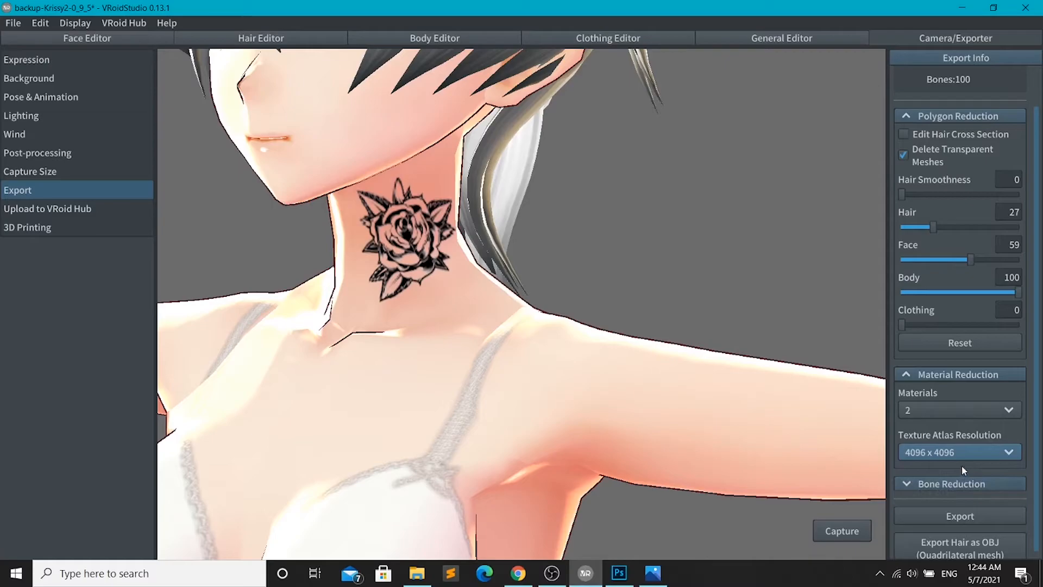
- Examine the reduced avatar's body, stockings and shoes from the front
scroll(1031, 435, "down", 1)
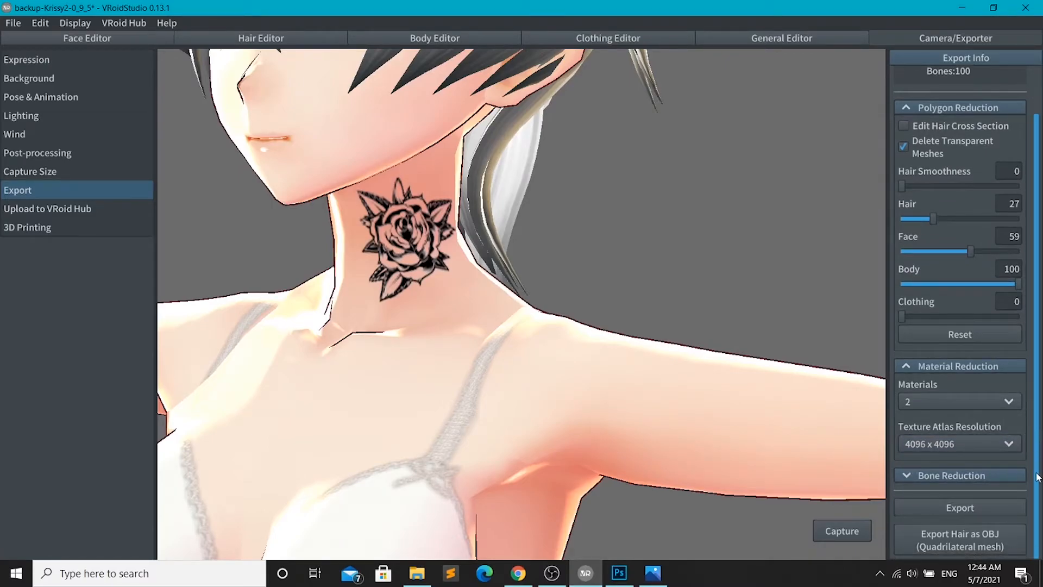
scroll(659, 250, "down", 5)
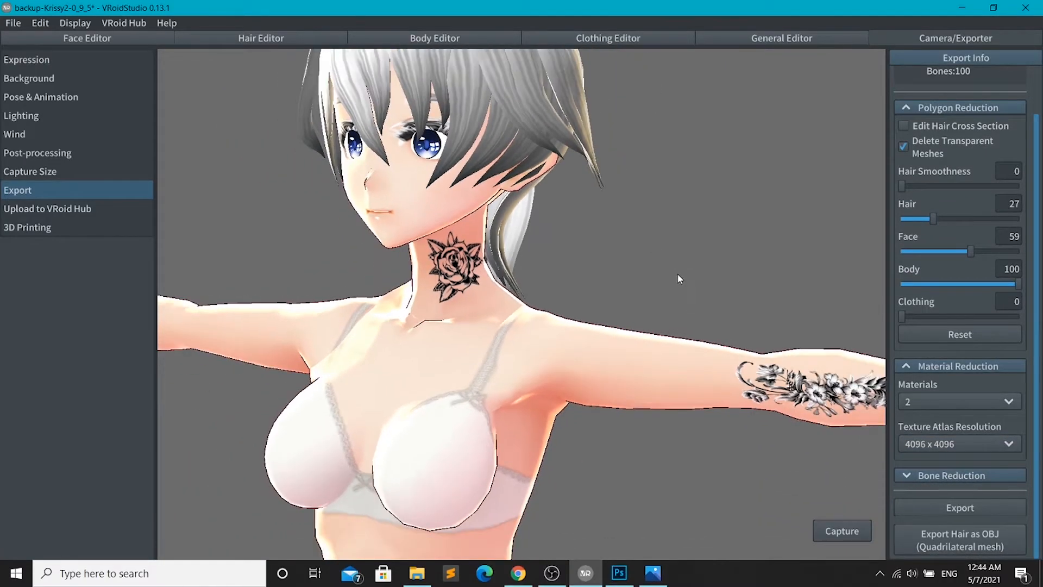
left_click(959, 507)
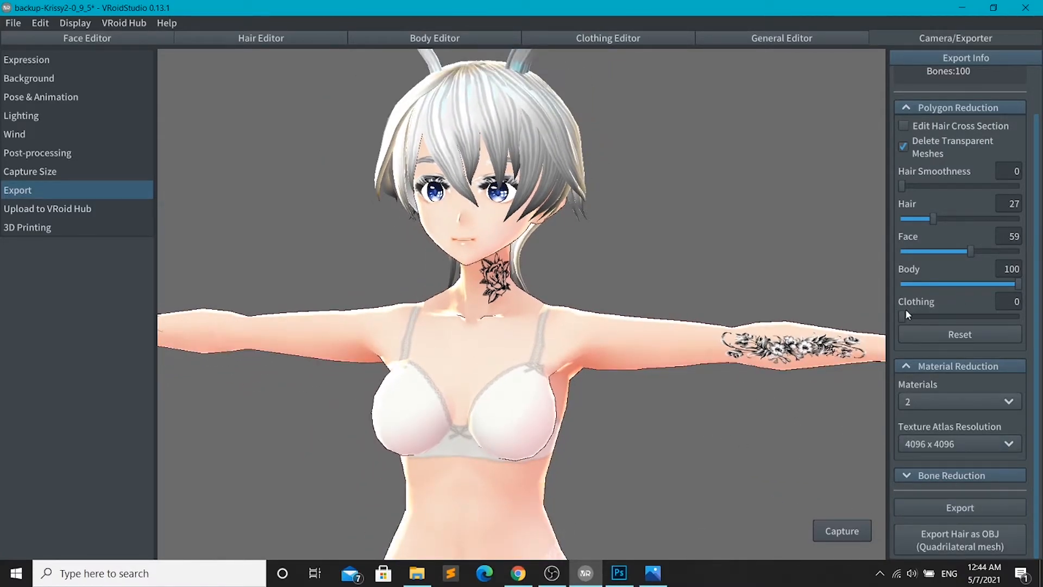
middle_click_drag(766, 333, 766, 120)
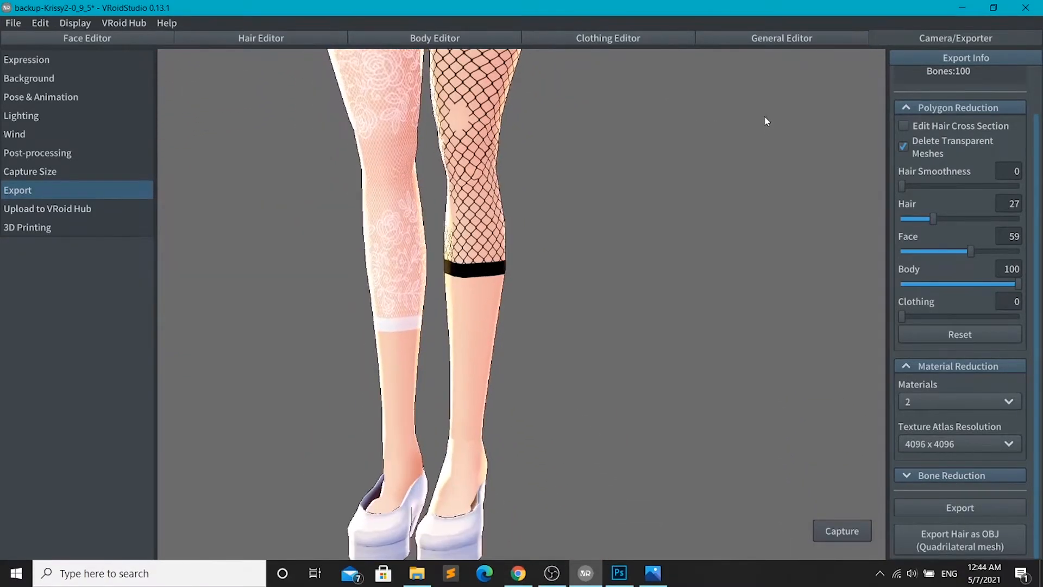
left_click_drag(912, 316, 597, 169)
right_click_drag(597, 169, 610, 403)
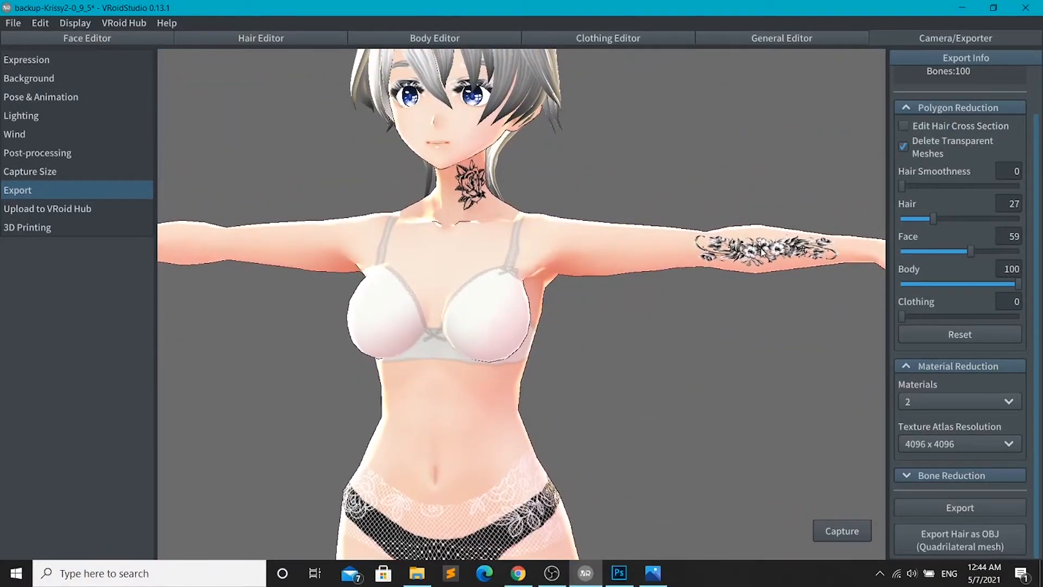
left_click_drag(507, 351, 726, 379)
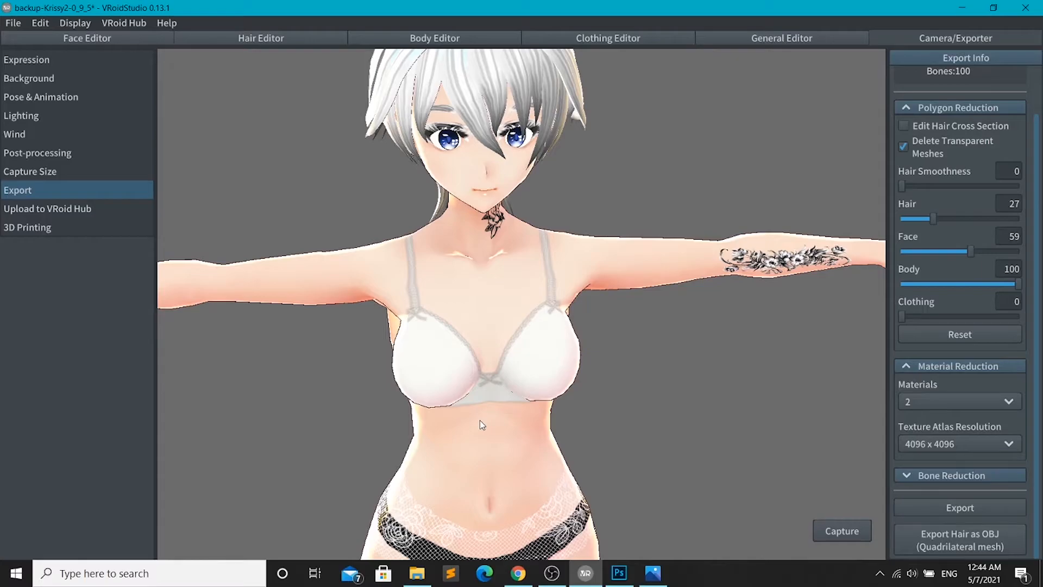
- Export the avatar with the existing VRM settings, overwriting Quest.vrm in the Vroid folder of Quest Tutorial
left_click(970, 506)
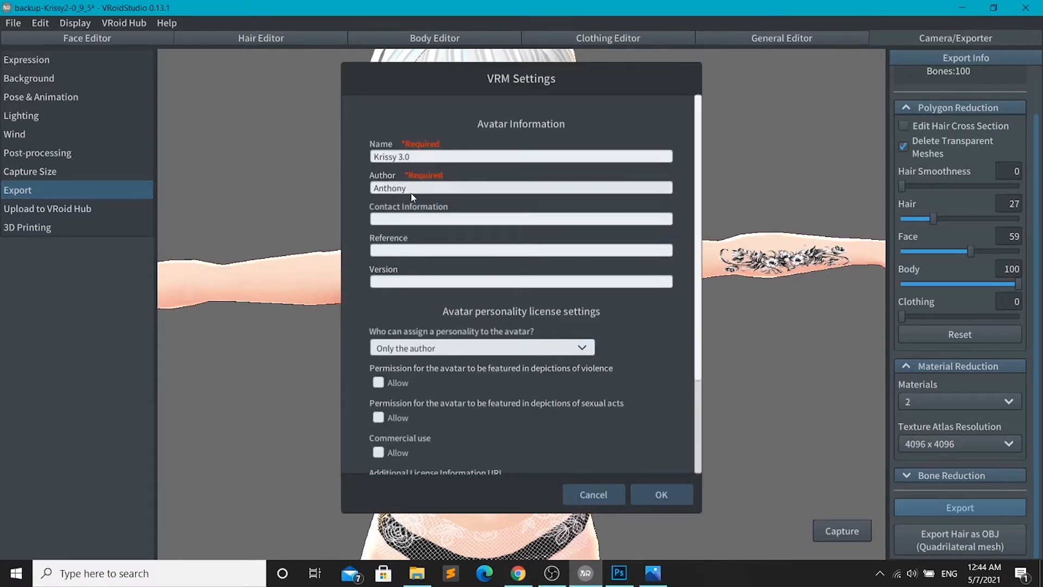
left_click(657, 499)
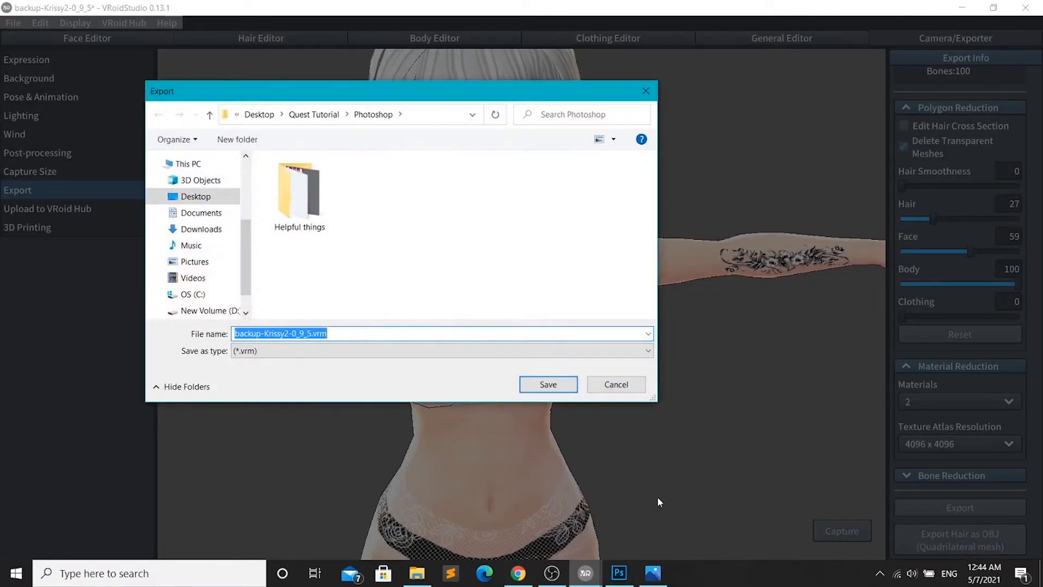
left_click(314, 114)
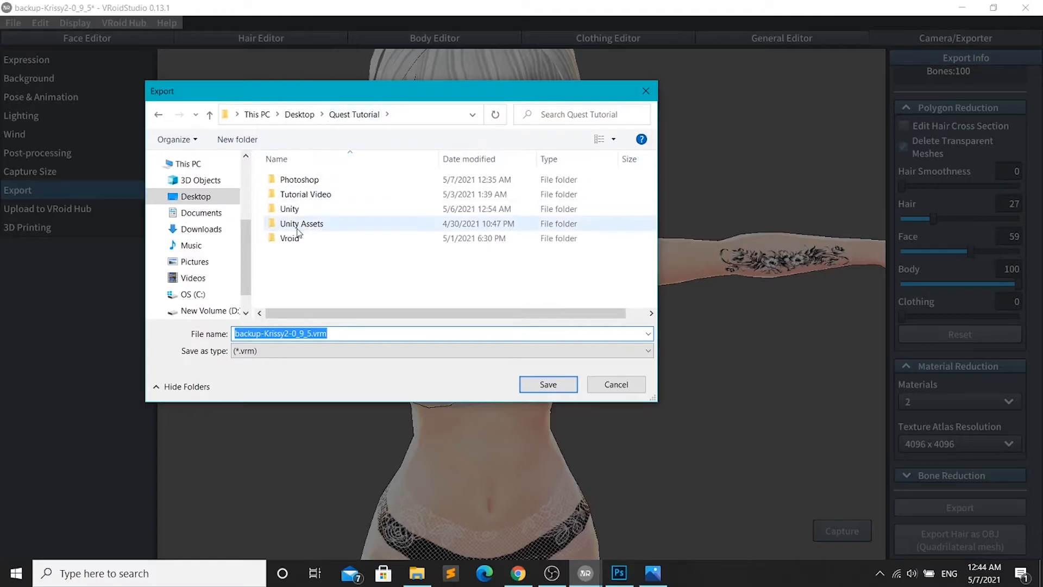
double_click(304, 238)
left_click(293, 181)
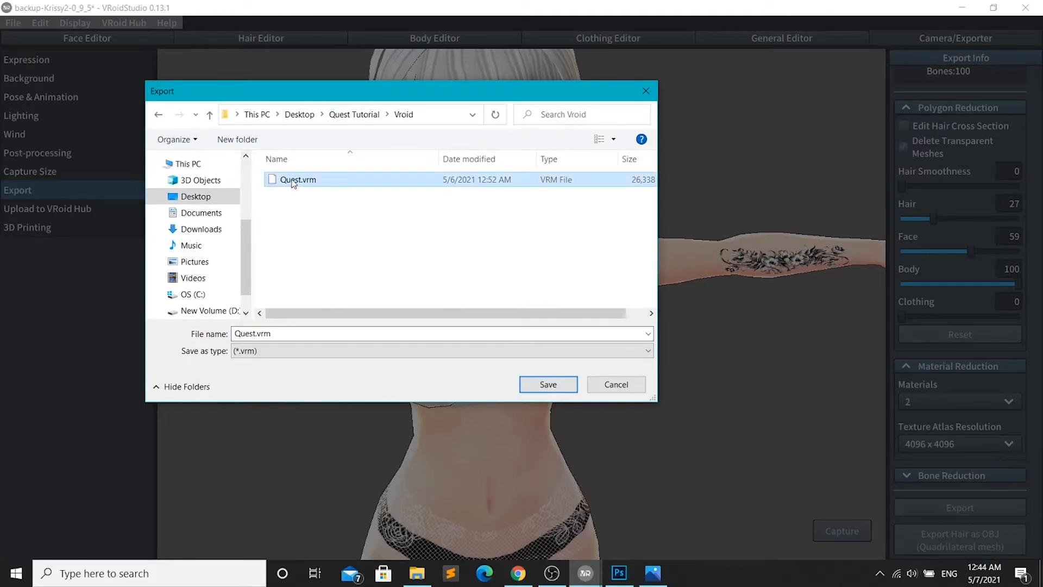
left_click(542, 387)
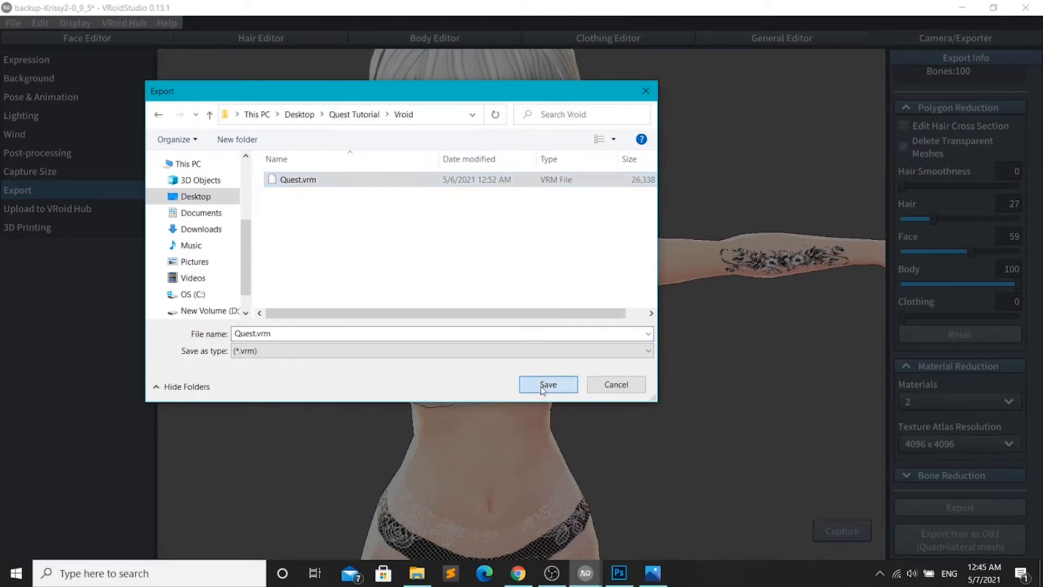
left_click(552, 292)
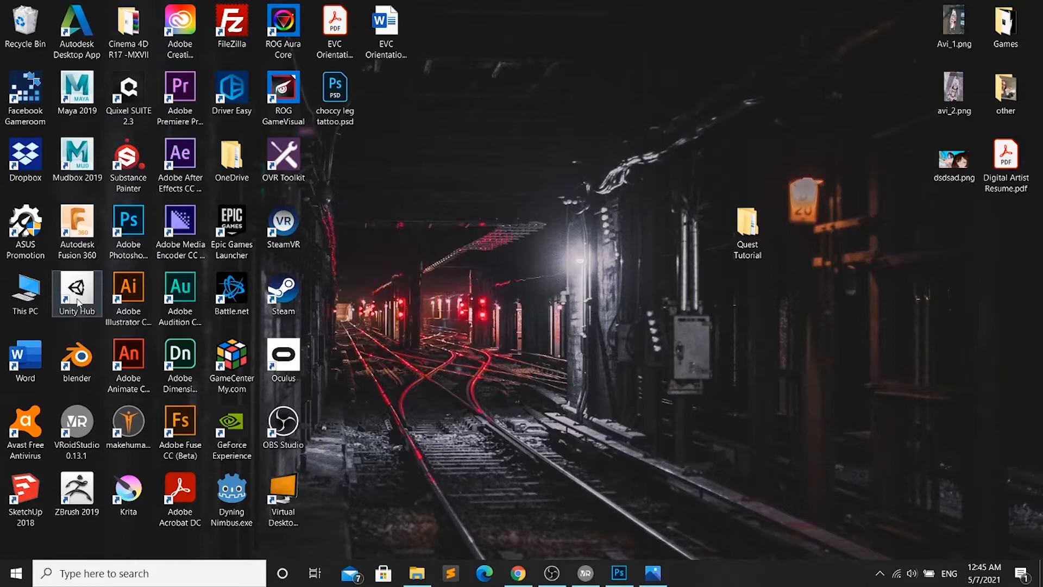
- Launch Unity Hub and start creating a new project with Unity 2018.4.20f1
double_click(78, 301)
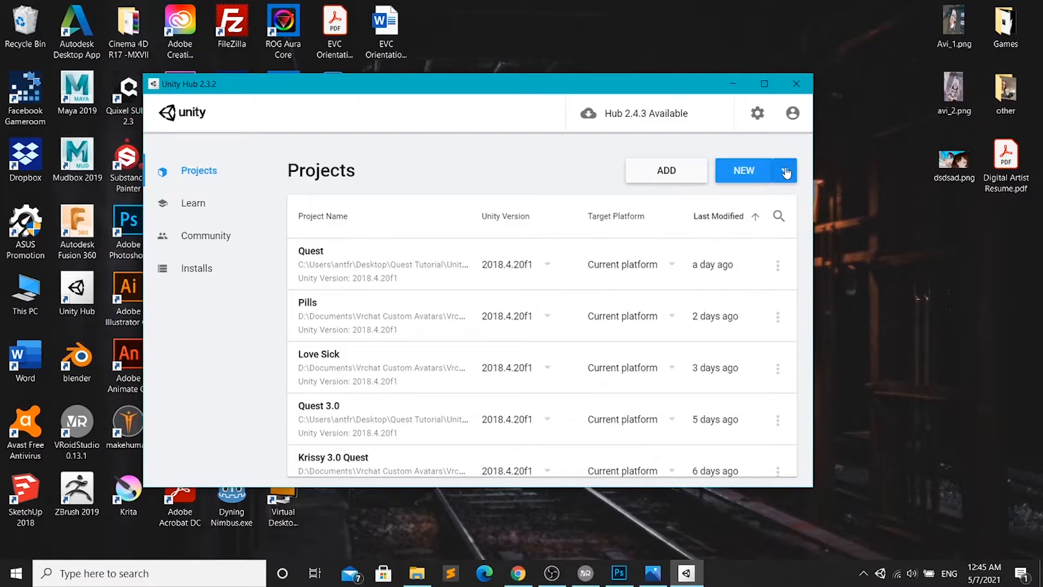
left_click(786, 172)
key("Escape")
left_click(782, 173)
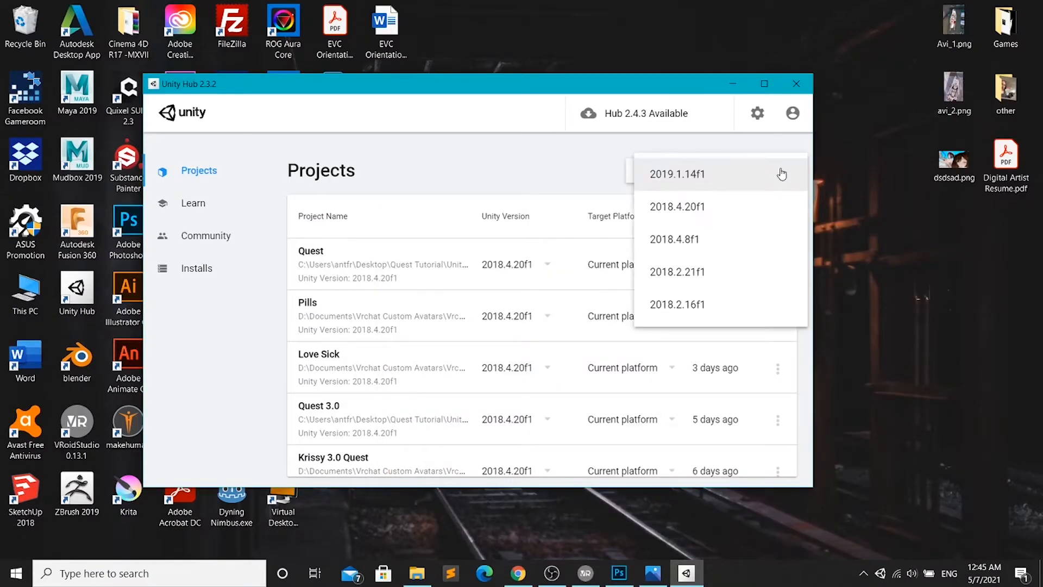
left_click(601, 170)
left_click(765, 170)
- Name the new 3D project Quest Model 3.0
key("BackSpace")
key("BackSpace")
key("BackSpace")
key("BackSpace")
key("BackSpace")
key("BackSpace")
key("BackSpace")
key("BackSpace")
key("BackSpace")
key("BackSpace")
key("BackSpace")
key("BackSpace")
type("Quest M")
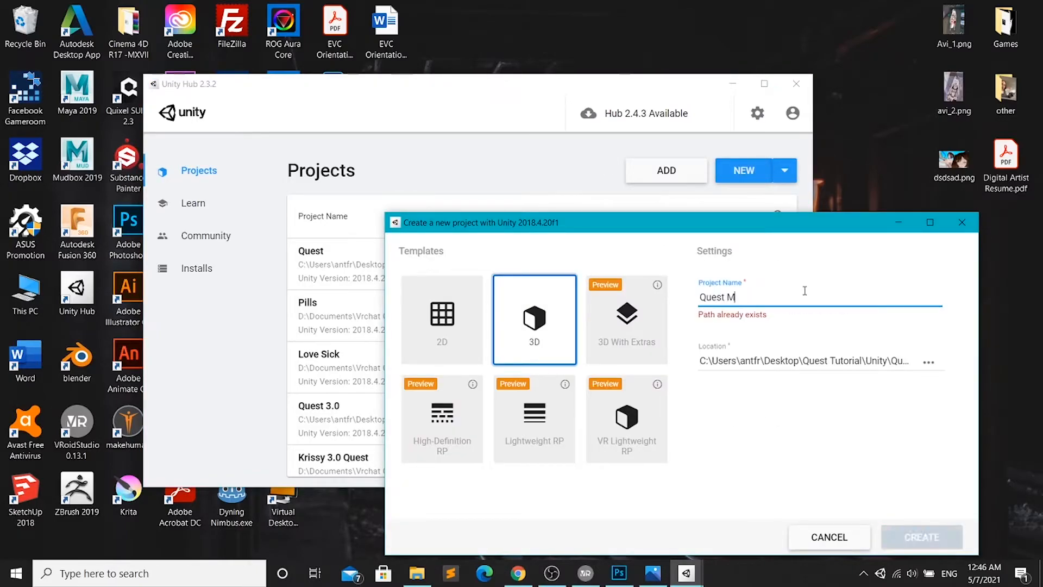
type("odel 3.0")
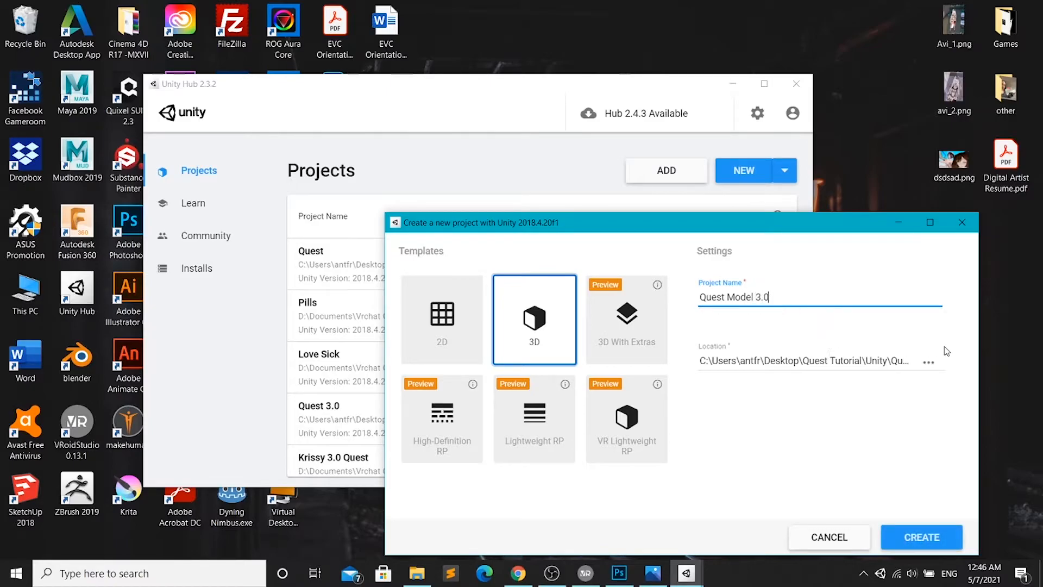
- Make a Quest Model 3.0 folder inside Quest 3.0, choose it as the project location and create the project
left_click(928, 362)
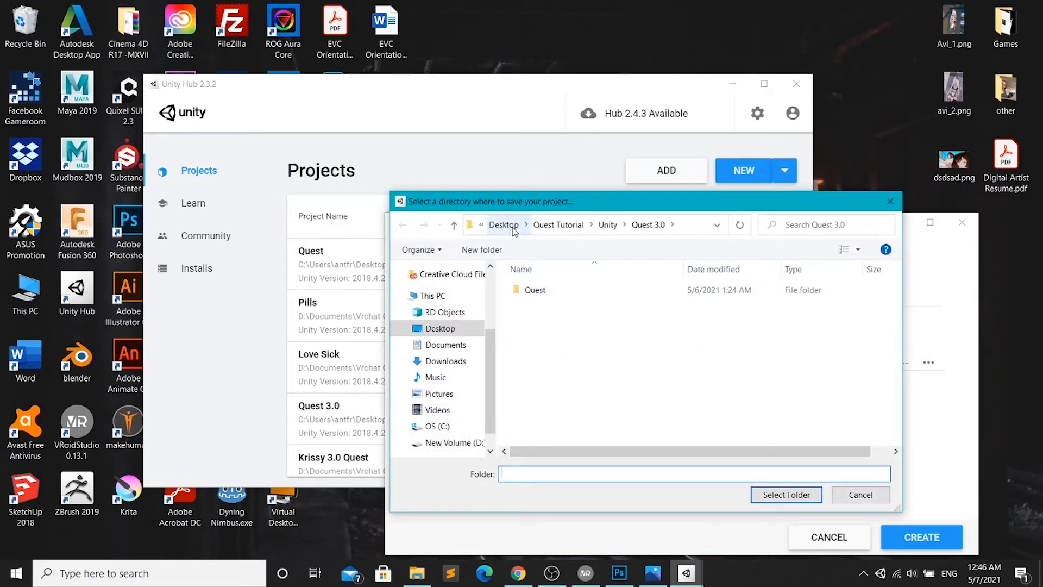
left_click(492, 251)
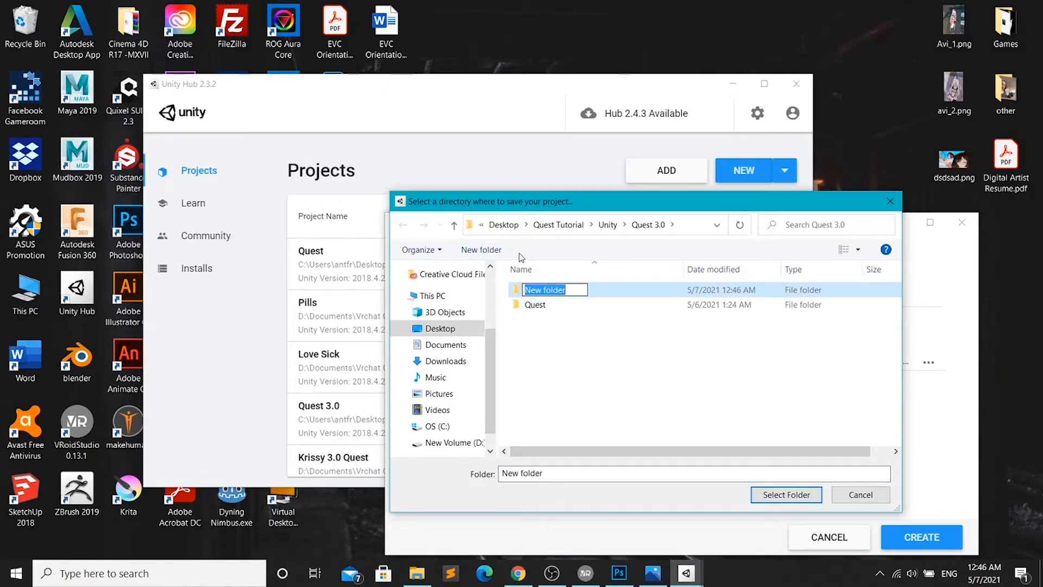
type("Quest Model ")
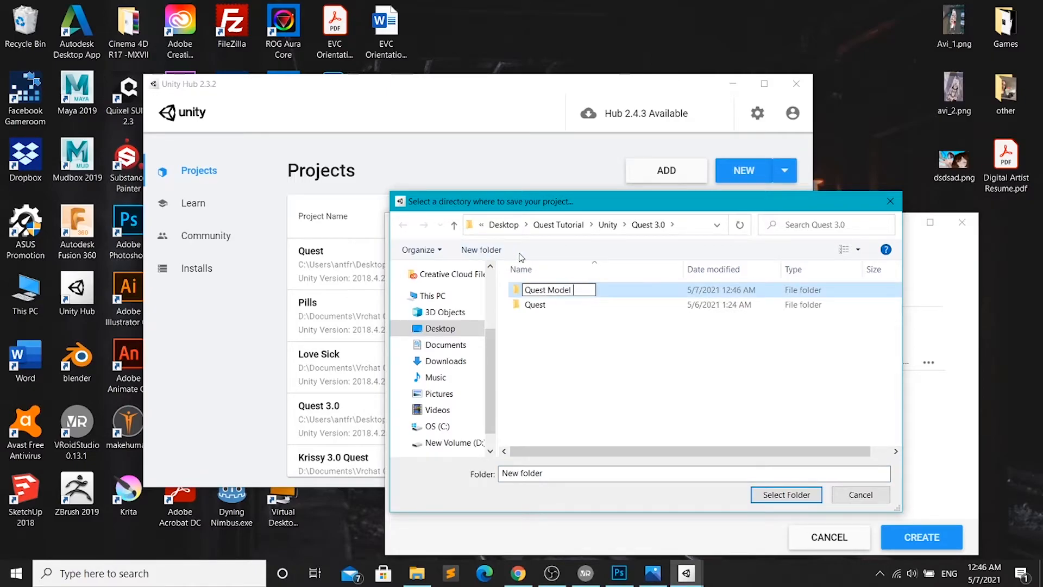
type("3.0")
left_click(797, 495)
left_click(797, 495)
left_click(948, 535)
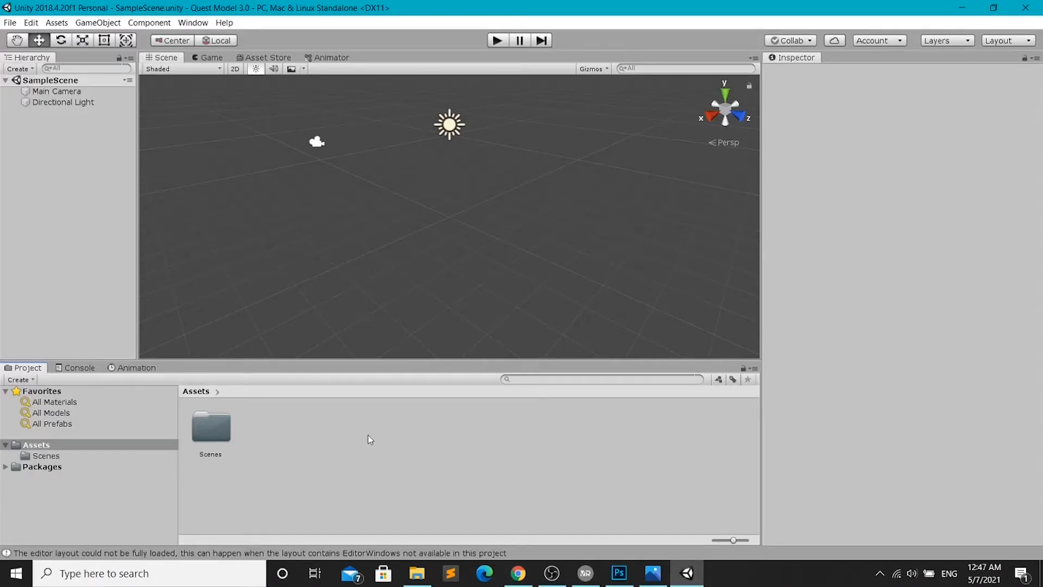
- Import all items of the VRCSDK3-AVATAR-2021.03.22.18.27_Public package from the Unity Assets folder into the project's Assets
left_click(416, 573)
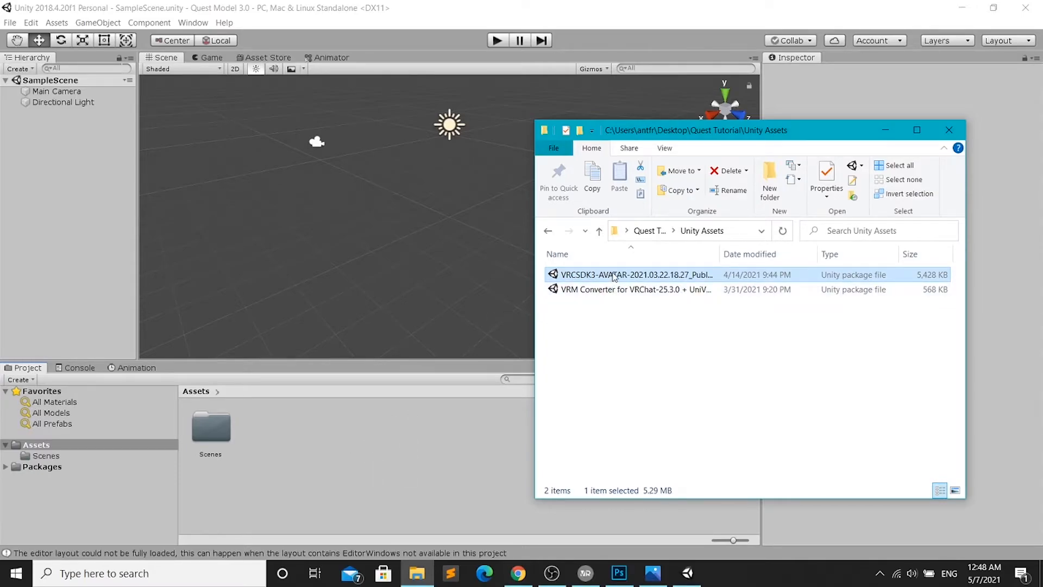
left_click_drag(614, 276, 402, 451)
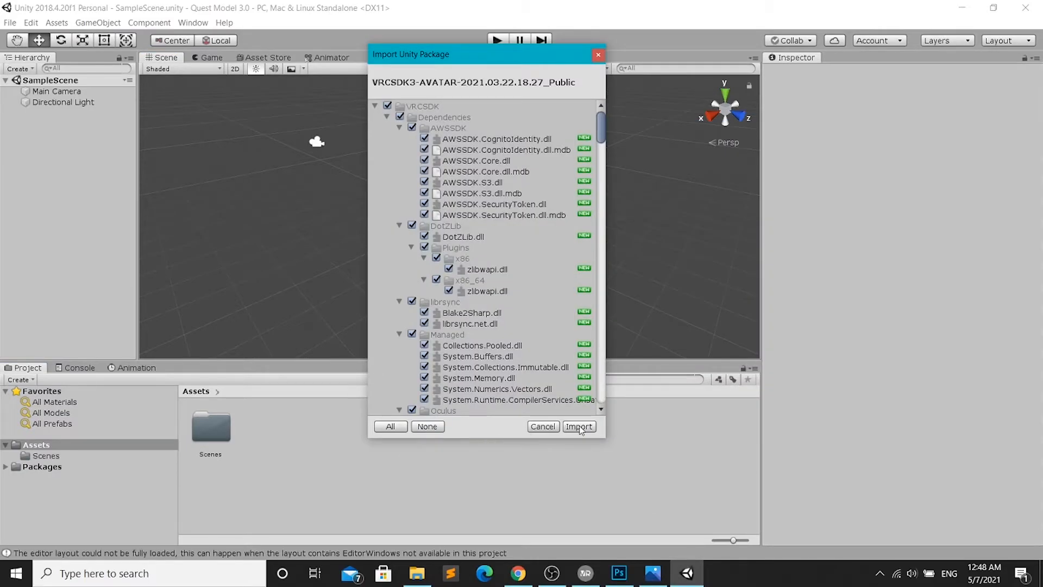
left_click(579, 426)
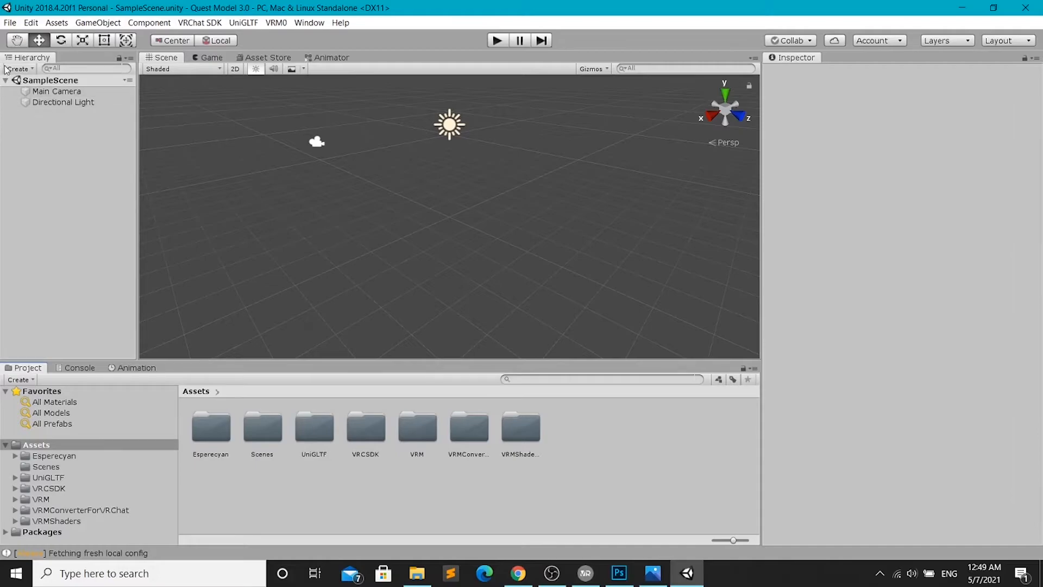
- Switch the project's build platform to Android and close the build settings
left_click(10, 23)
left_click(66, 196)
left_click(9, 26)
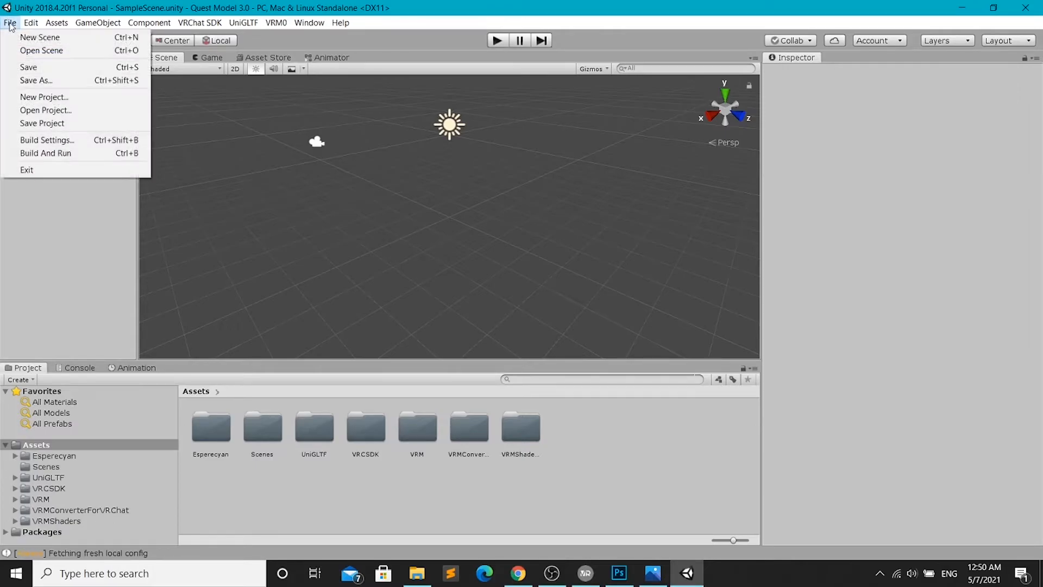
left_click(51, 142)
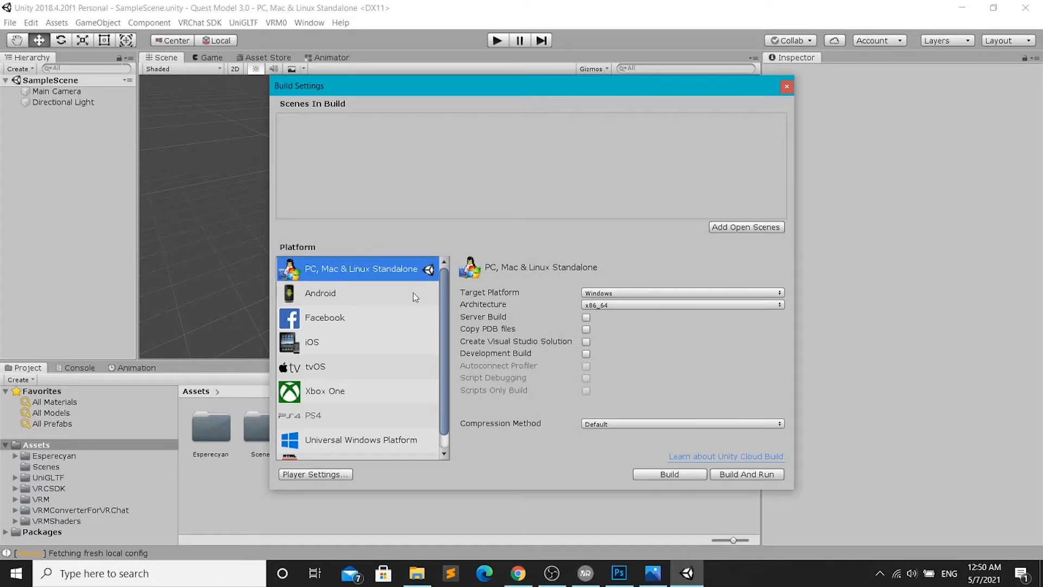
left_click(369, 294)
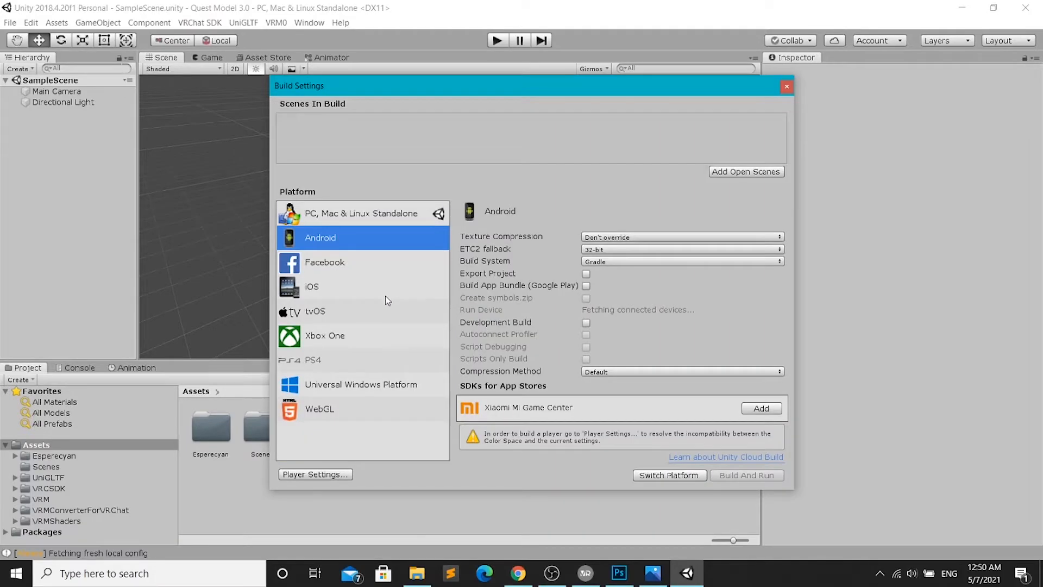
left_click(671, 476)
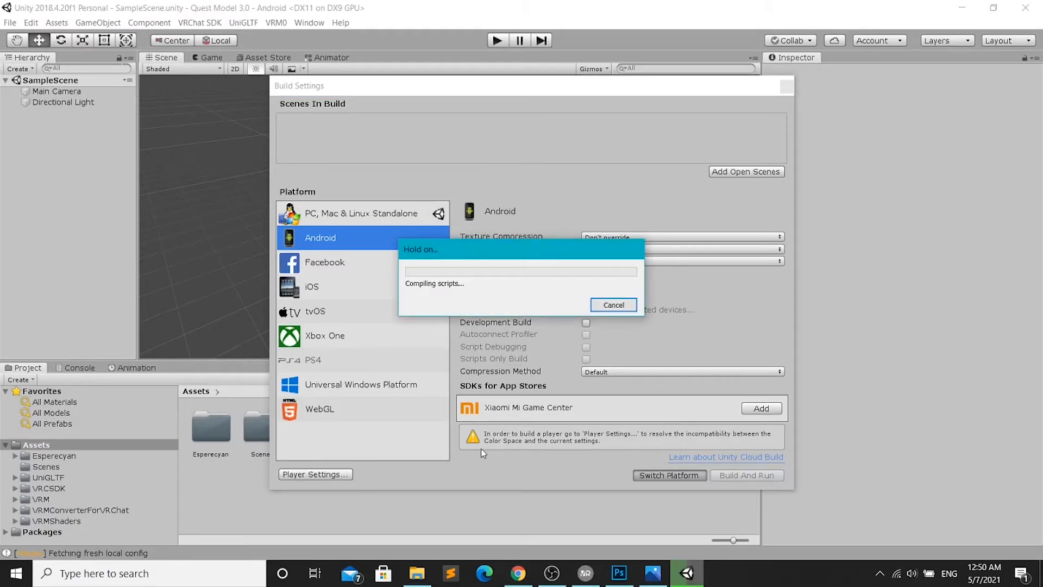
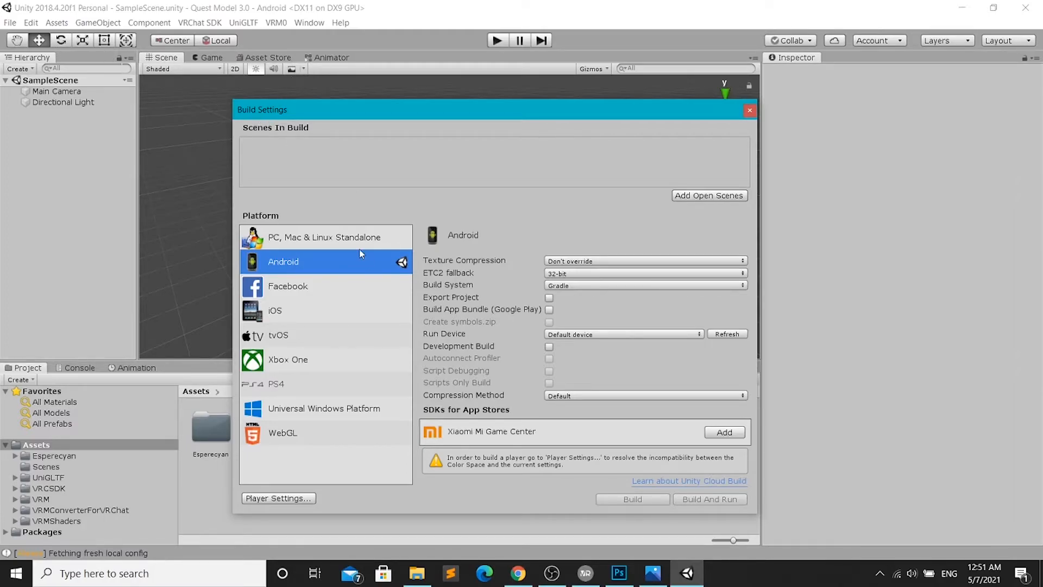
left_click(748, 110)
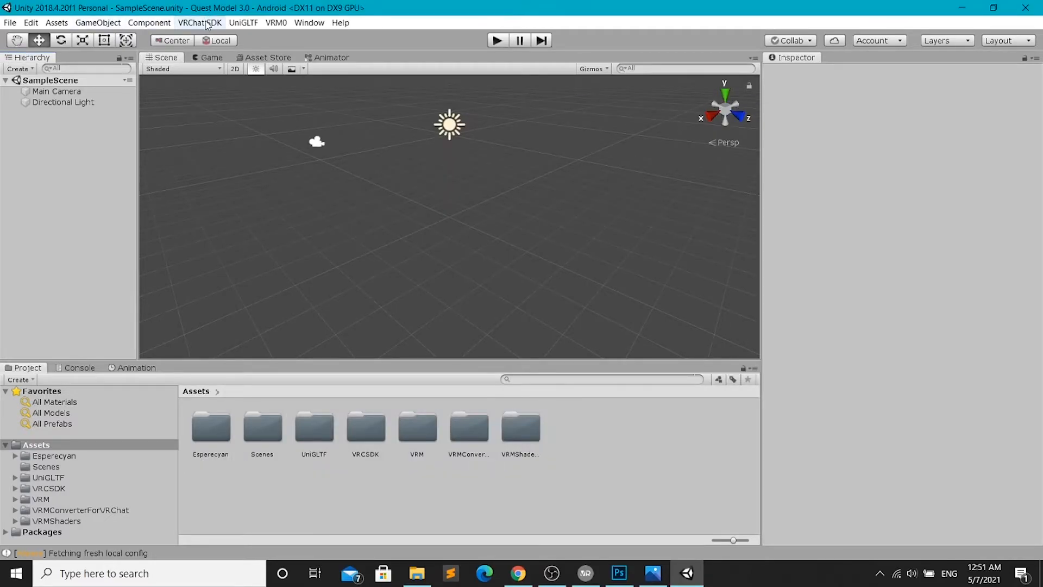
- Import Quest.vrm from the Vroid folder of Quest Tutorial on the Desktop and save it as the Quest prefab in Assets
left_click(276, 23)
left_click(296, 60)
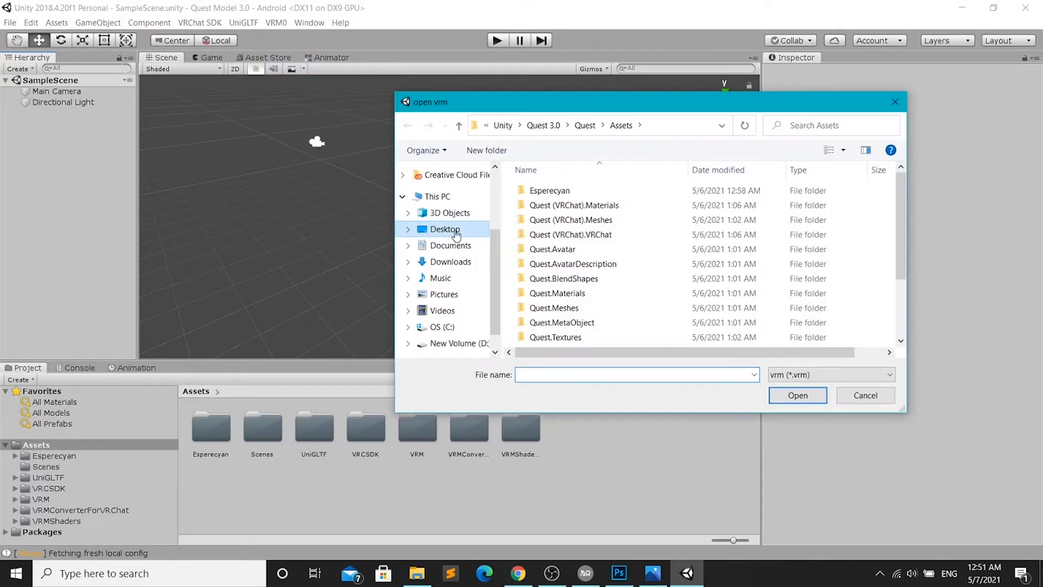
left_click(455, 232)
double_click(756, 196)
double_click(572, 250)
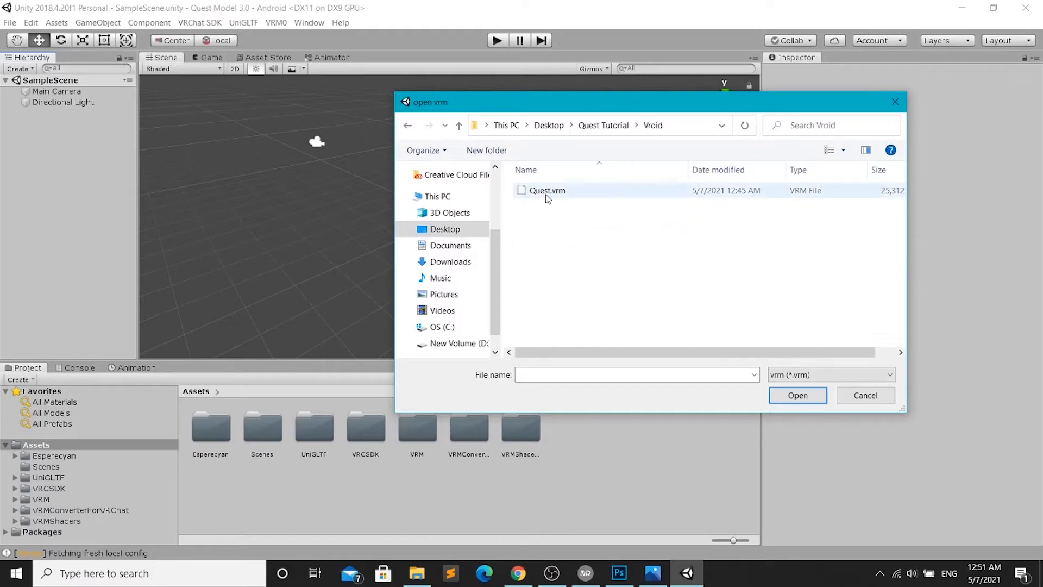
left_click(548, 191)
left_click(793, 395)
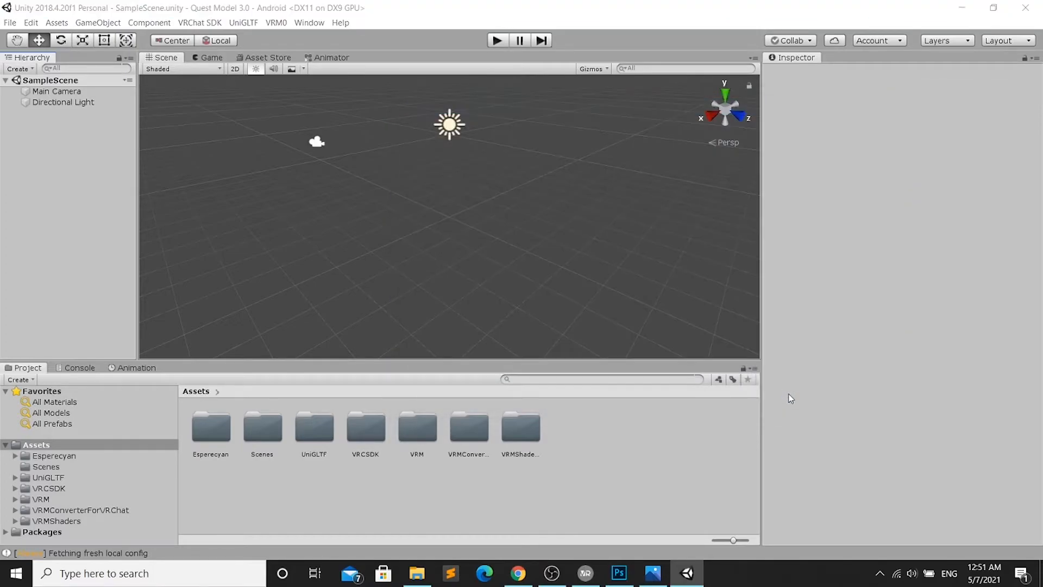
left_click(796, 396)
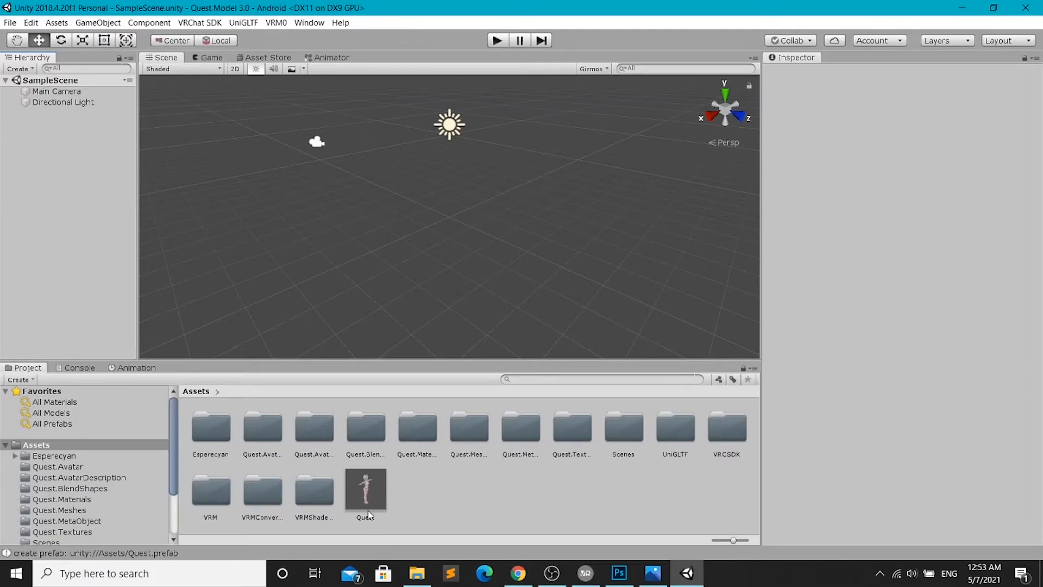
- Duplicate and convert the Quest prefab for VRChat with the For Quest option enabled, saving the converted prefab in Assets
left_click(369, 493)
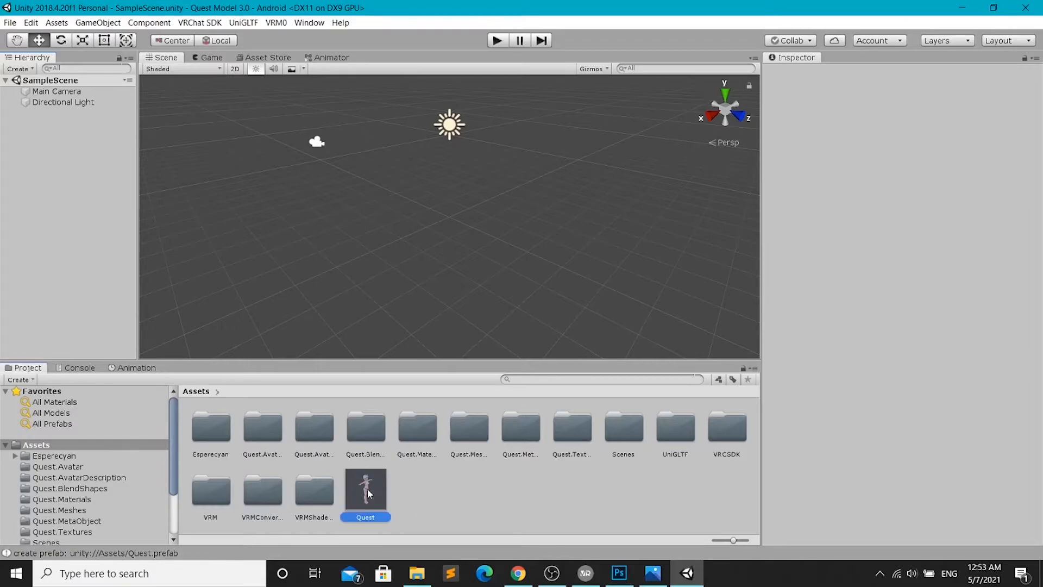
left_click(276, 23)
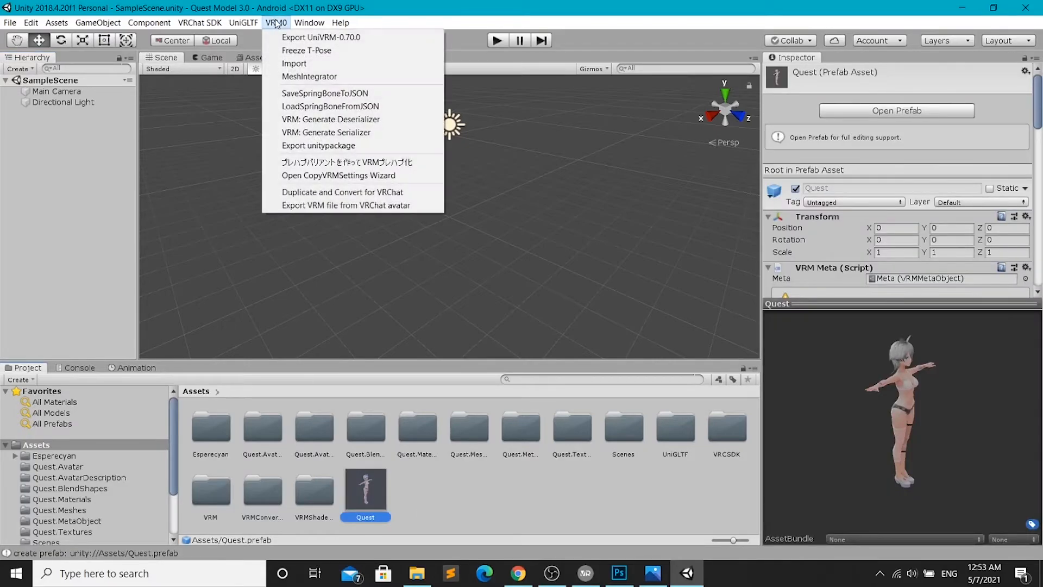
left_click(320, 193)
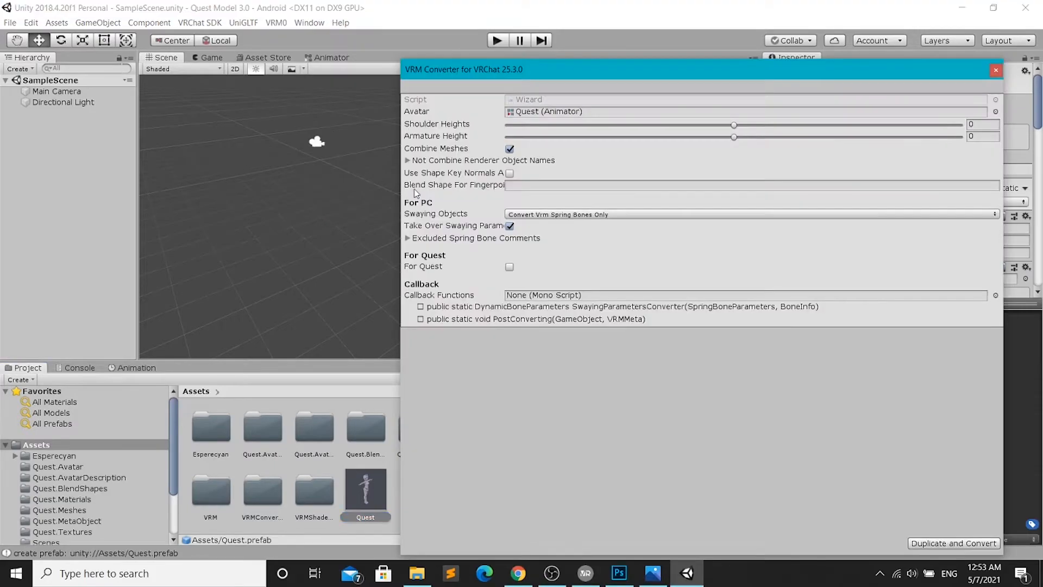
left_click(509, 266)
left_click(954, 543)
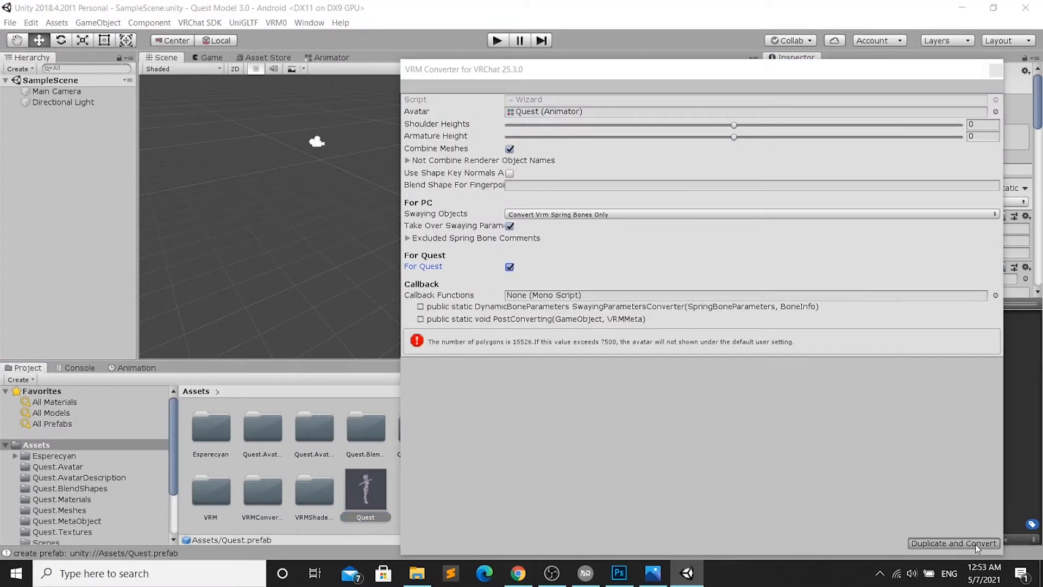
left_click(791, 397)
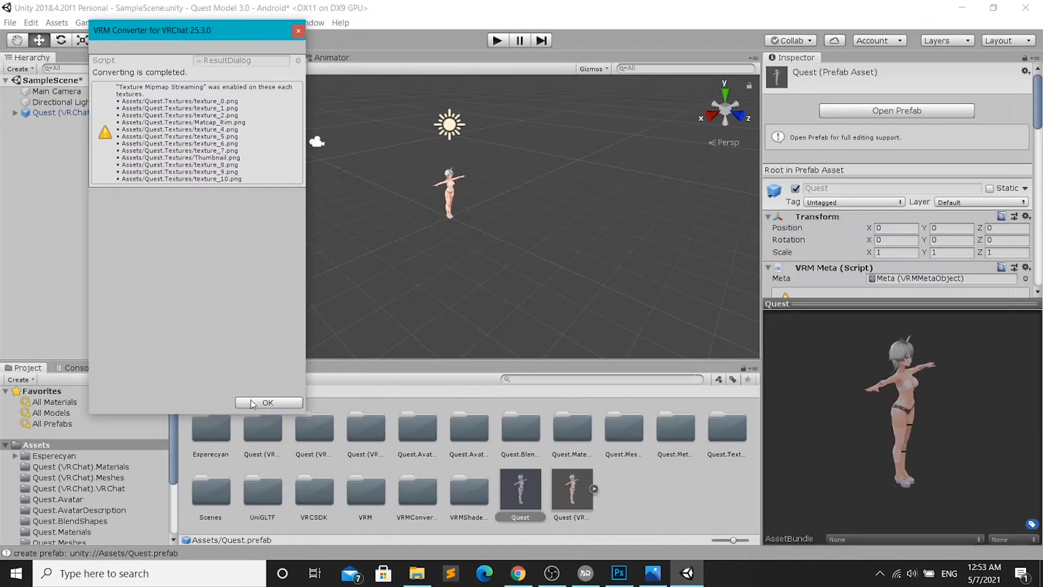
left_click(254, 403)
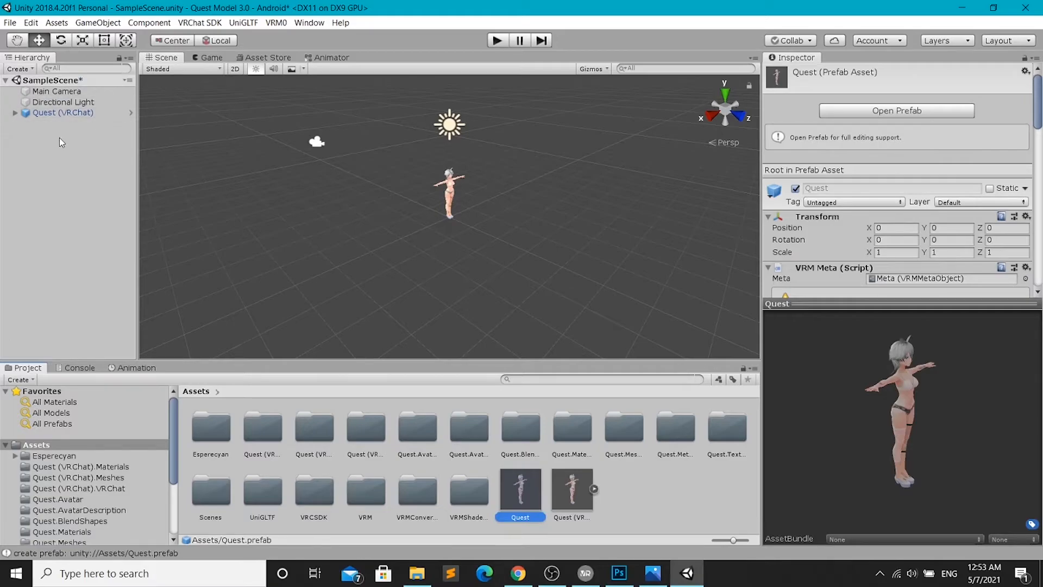
- Examine the converted avatar up close from the front in the scene
scroll(475, 232, "up", 8)
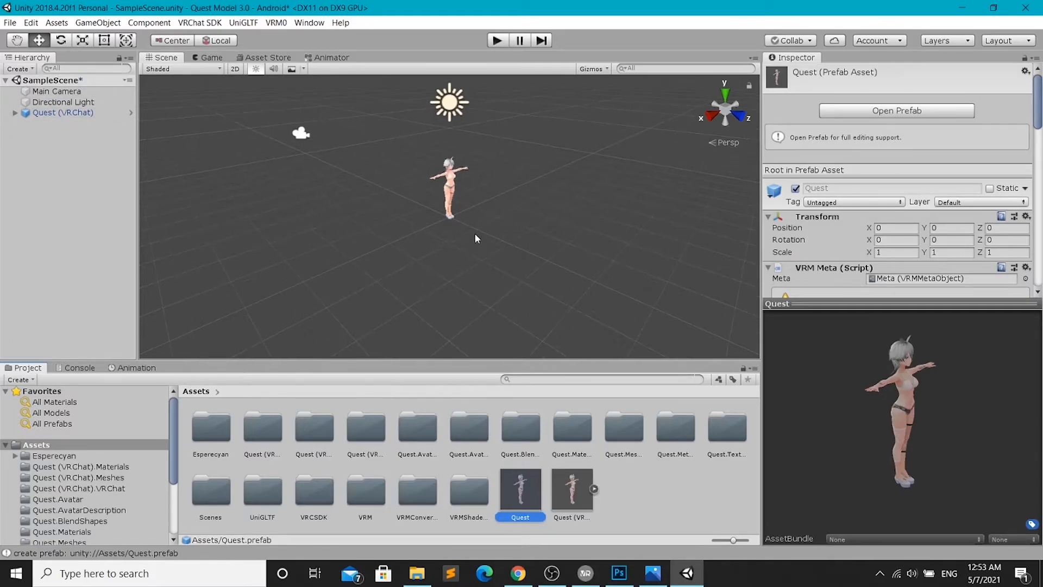
scroll(474, 233, "down", 2)
scroll(475, 261, "up", 4)
left_click_drag(484, 256, 516, 257, "alt")
mouse_move(516, 257)
middle_mouse_down()
mouse_move(484, 256)
mouse_move(426, 319)
mouse_move(498, 350)
mouse_move(519, 248)
middle_mouse_up()
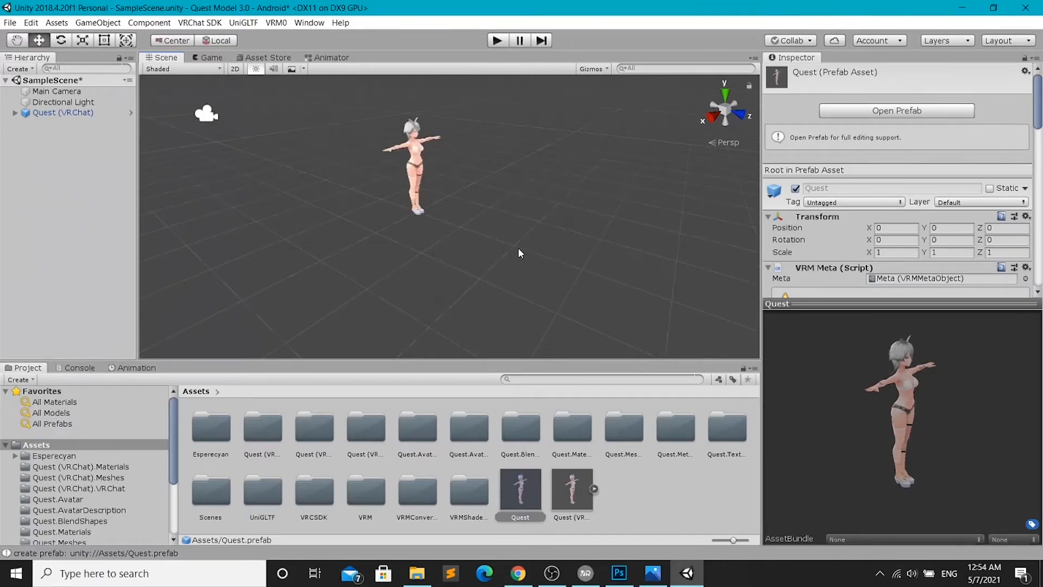
left_click_drag(512, 252, 415, 239, "alt")
scroll(411, 127, "up", 5)
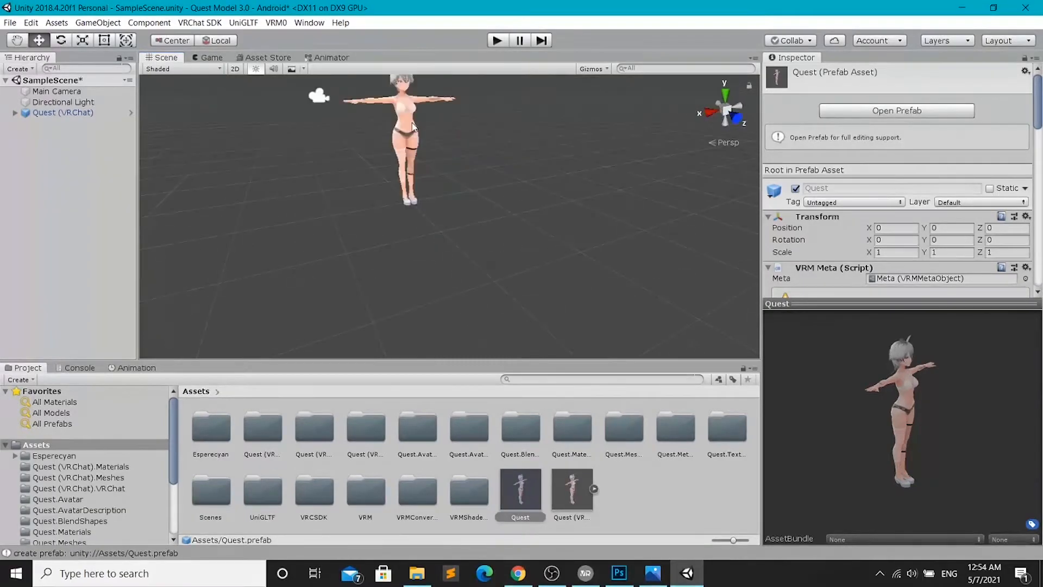
middle_click_drag(412, 128, 455, 243)
scroll(455, 244, "up", 2)
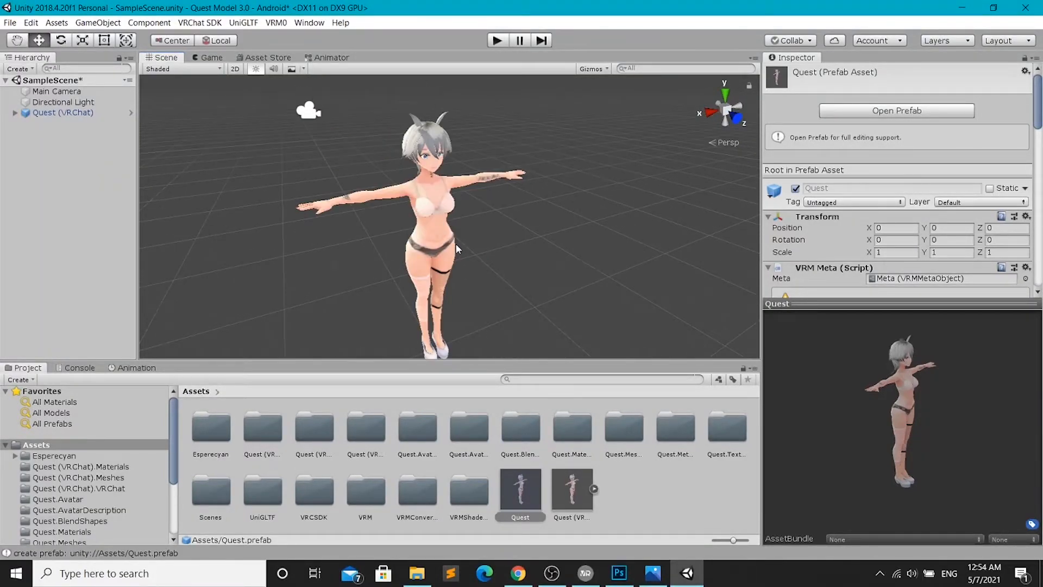
- Set the shader of the Body mesh's FaceMouth_00_FACE material to VRChat/Mobile/MatCap Lit
left_click(44, 113)
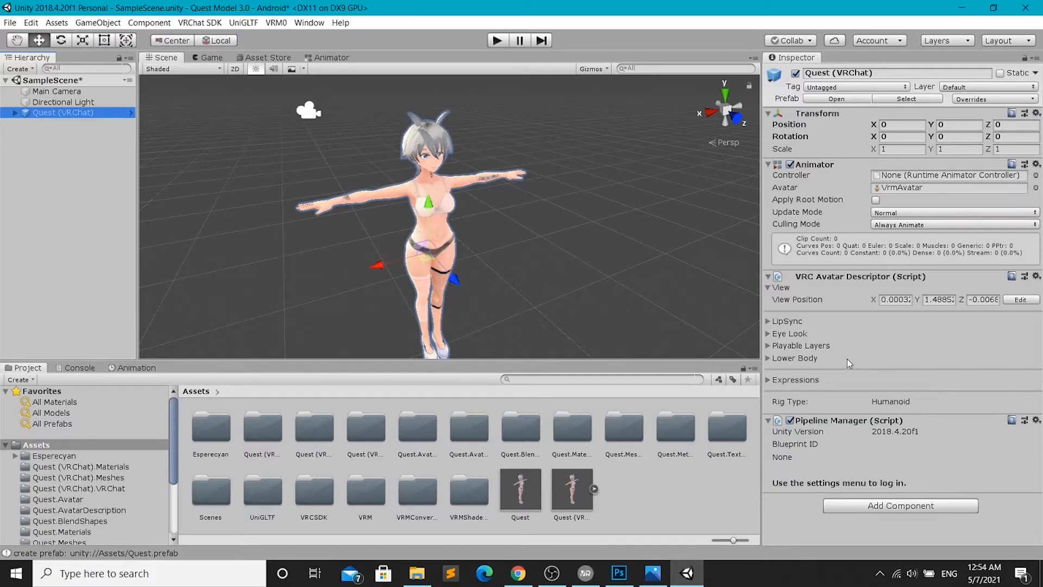
left_click(16, 113)
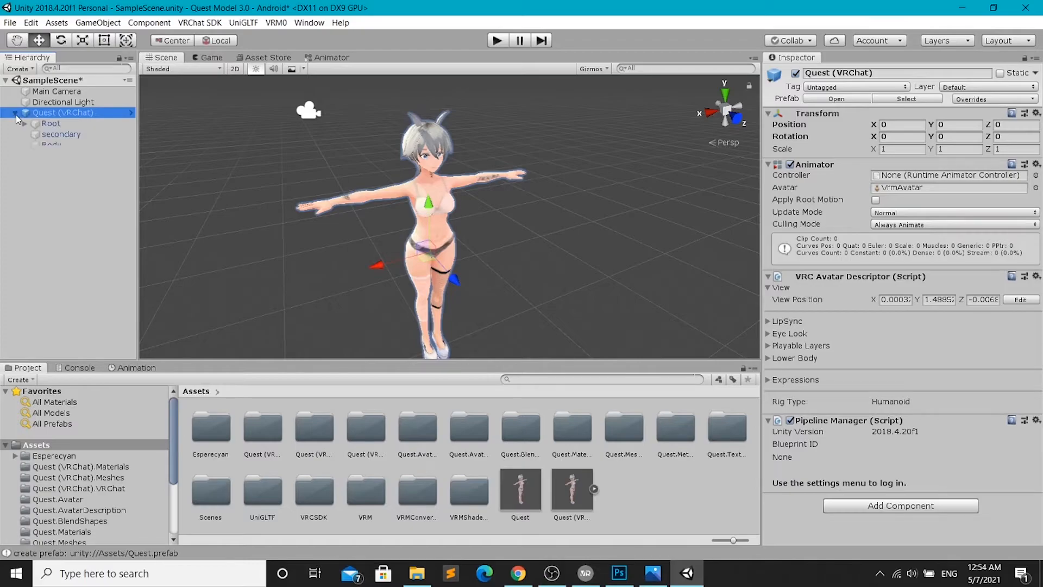
left_click(55, 145)
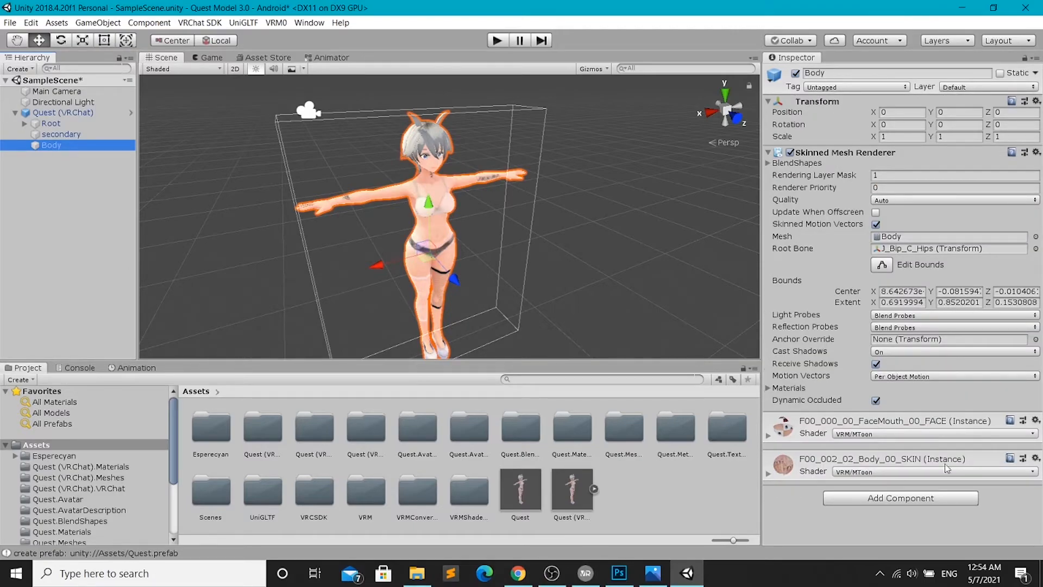
left_click(871, 434)
mouse_move(876, 389)
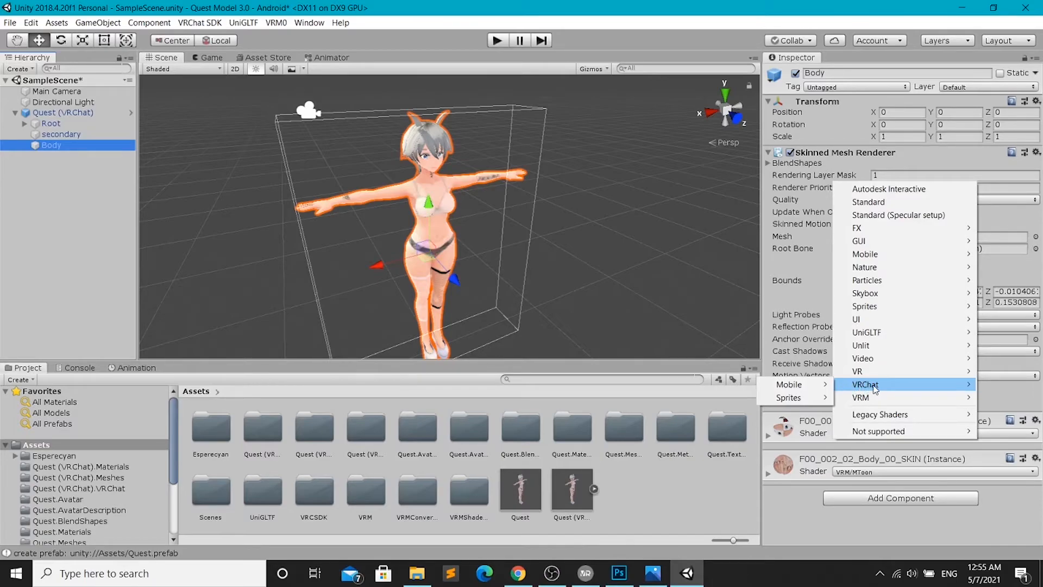
mouse_move(822, 387)
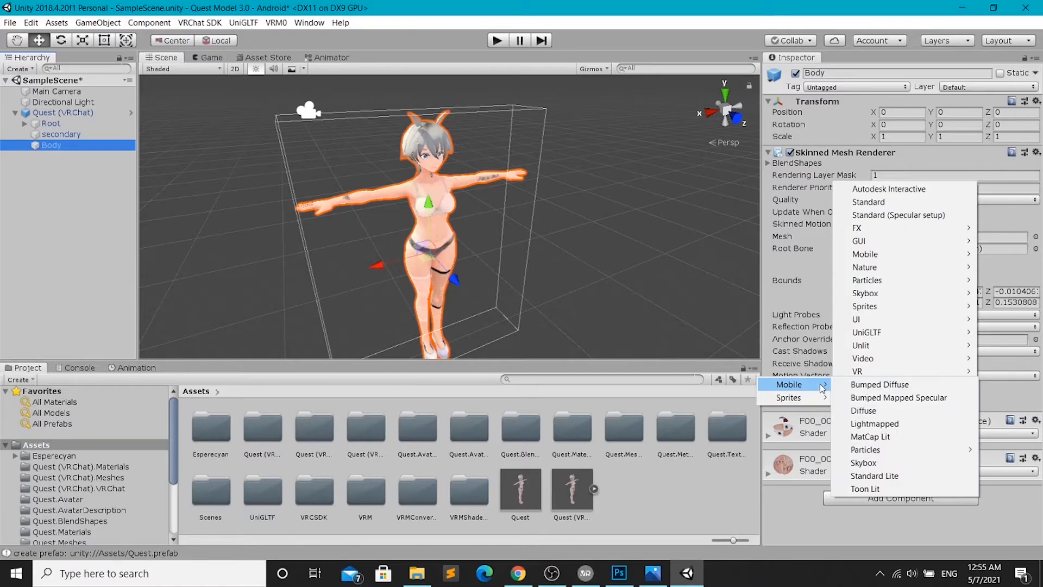
left_click(884, 437)
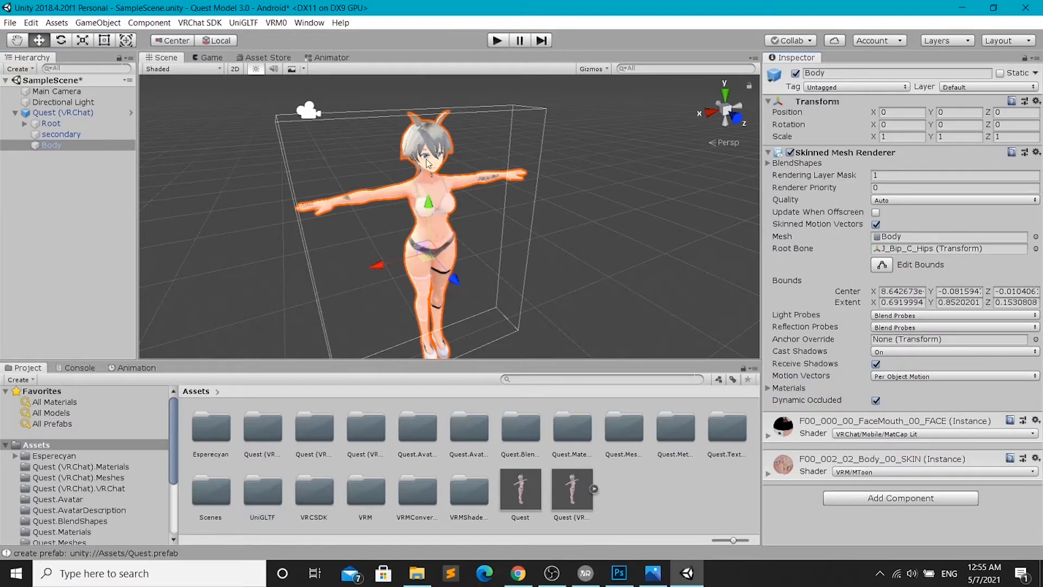
- Set the shader of the Body mesh's Body_00_SKIN material to VRChat/Mobile/MatCap Lit
left_click(874, 471)
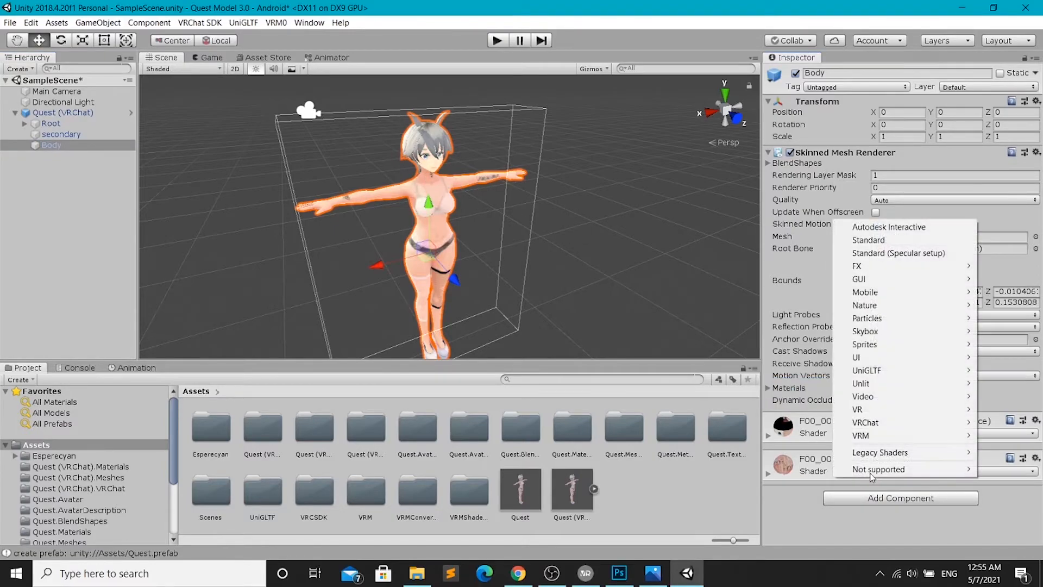
mouse_move(869, 423)
mouse_move(790, 423)
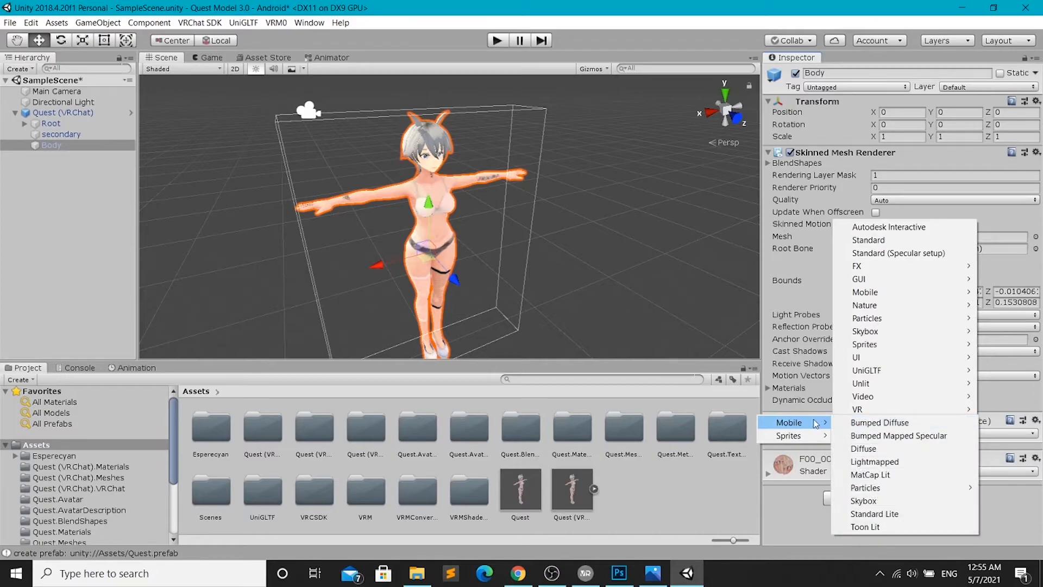
left_click(867, 475)
- Examine the avatar's skin, tattoos and face up close with the MatCap Lit shaders applied
scroll(432, 184, "up", 3)
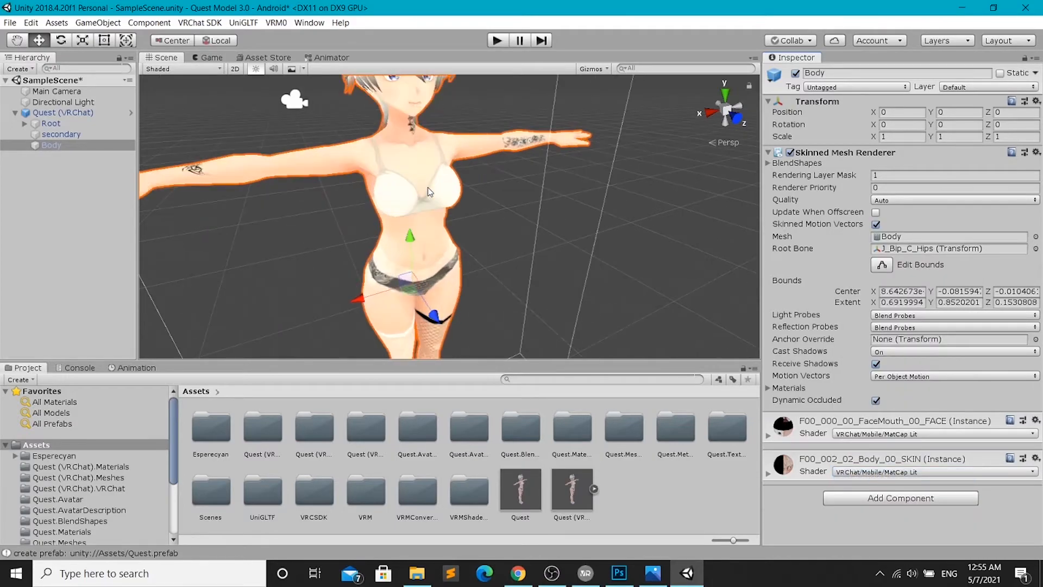
scroll(432, 180, "down", 1)
scroll(432, 177, "up", 3)
right_click_drag(432, 177, 384, 132)
middle_click_drag(512, 226, 477, 207)
scroll(454, 190, "up", 3)
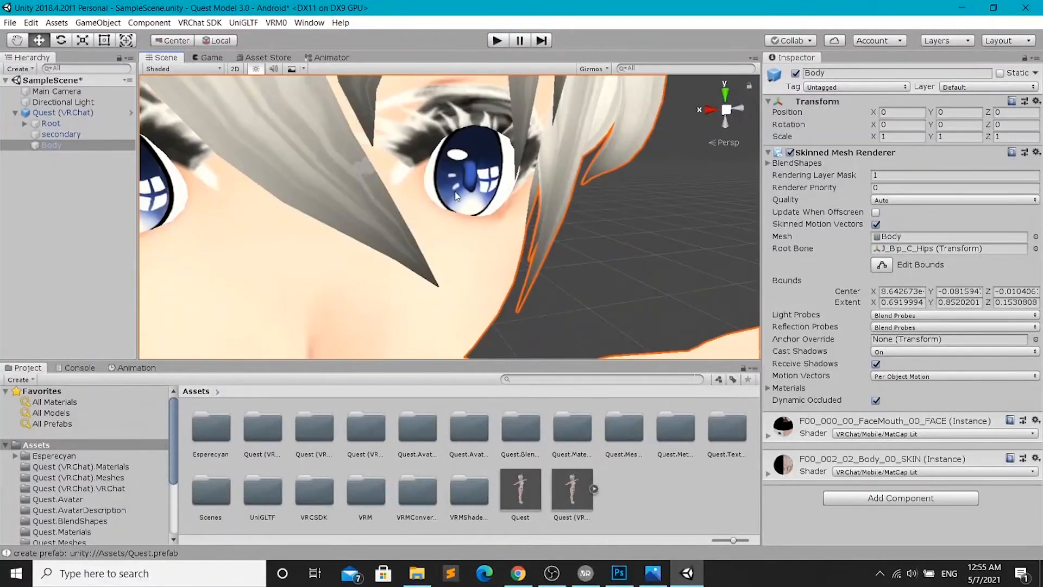
left_click_drag(423, 212, 328, 213, "alt")
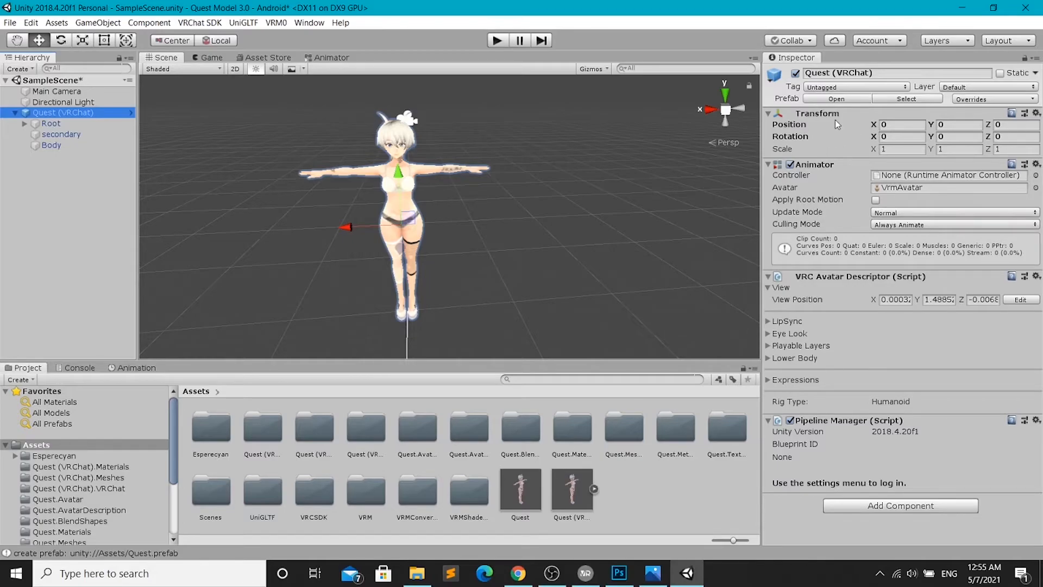
- Set the Quest (VRChat) avatar's scale to 0.8 on X, Y and Z
left_click(896, 150)
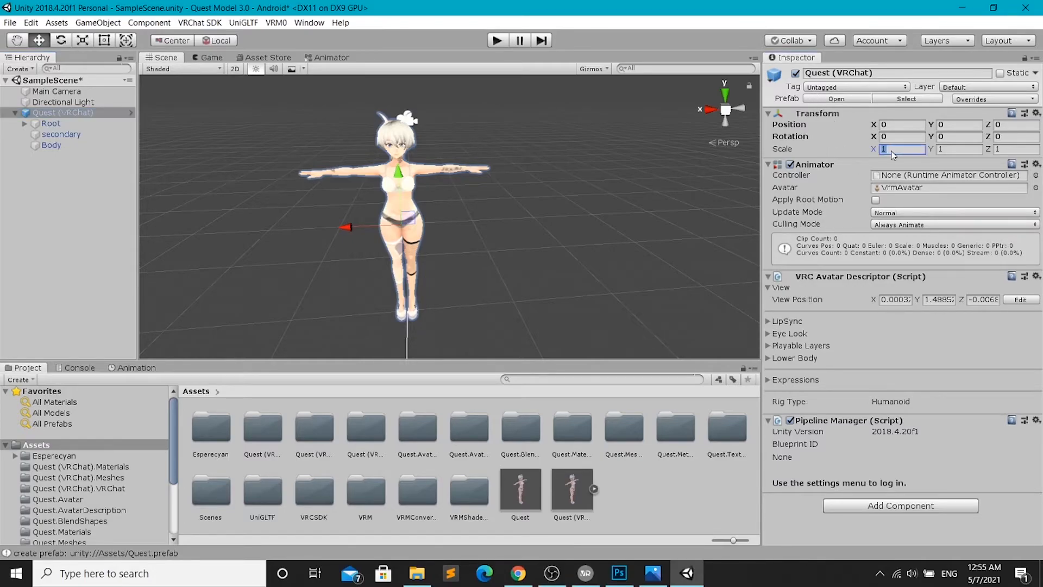
type("0.8")
left_click(944, 149)
type("0")
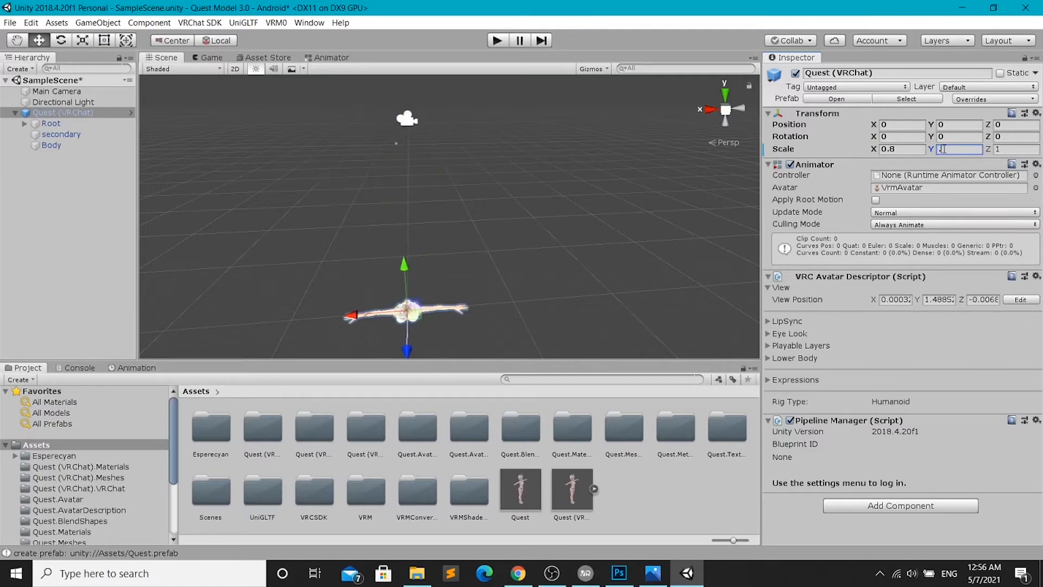
type("8")
key("Tab")
type(".8")
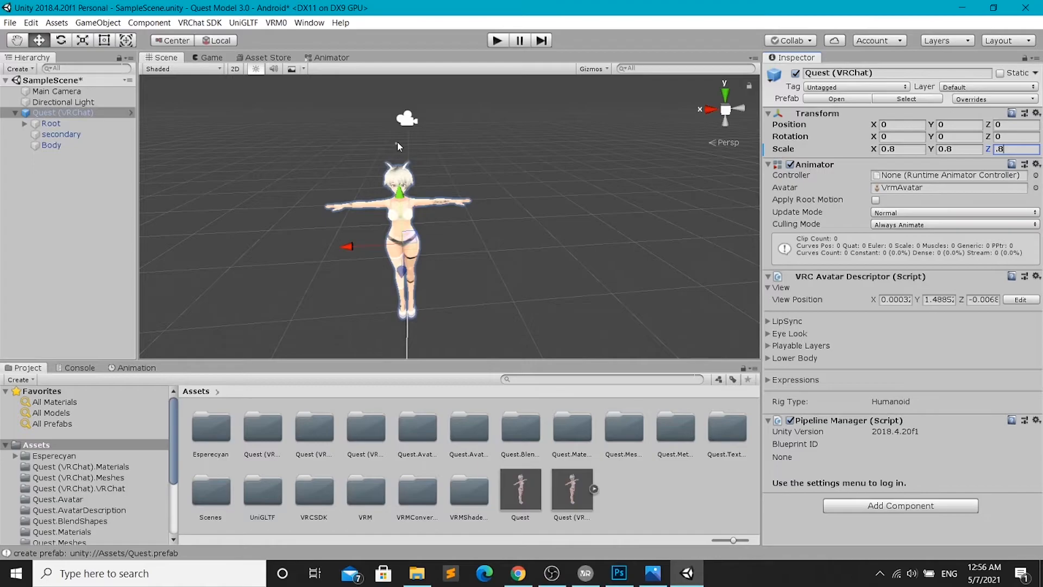
- Start editing the avatar's view position and lower it from above the head to eye level, at Y about 1.165
scroll(398, 146, "up", 2)
middle_click_drag(398, 146, 454, 164)
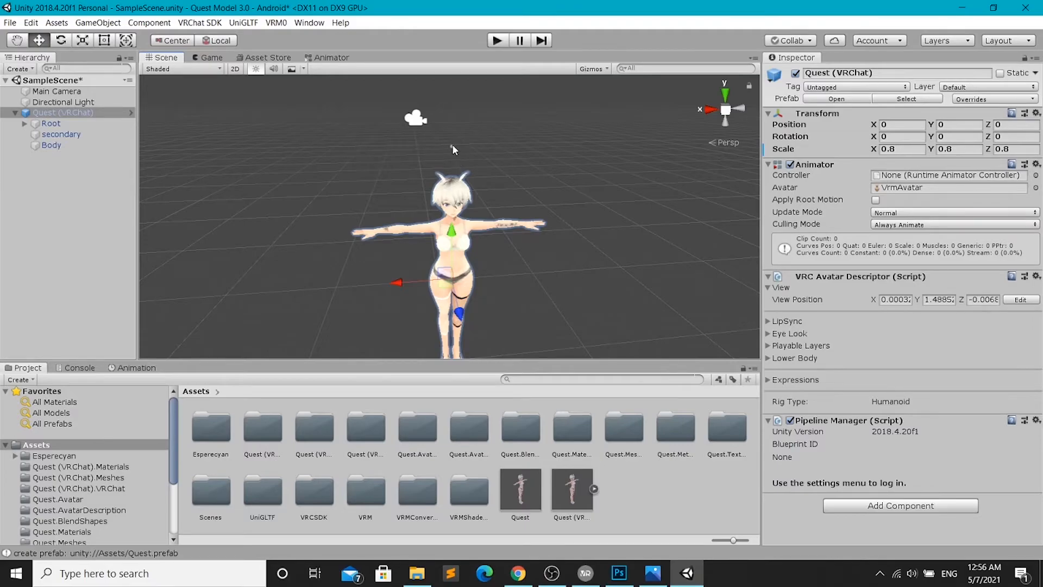
left_click(1019, 300)
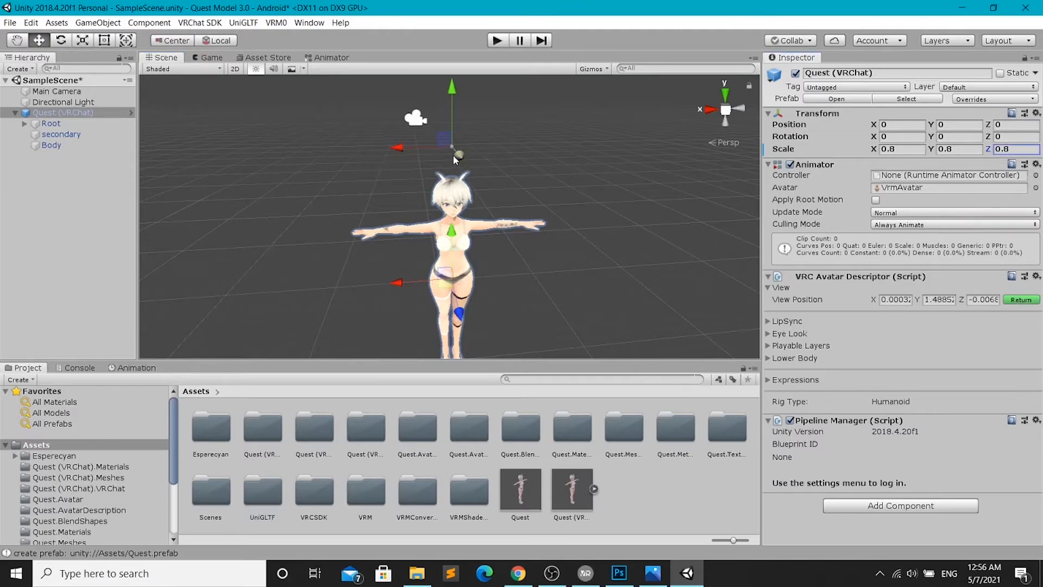
middle_click_drag(476, 124, 513, 190)
left_click_drag(445, 147, 446, 207)
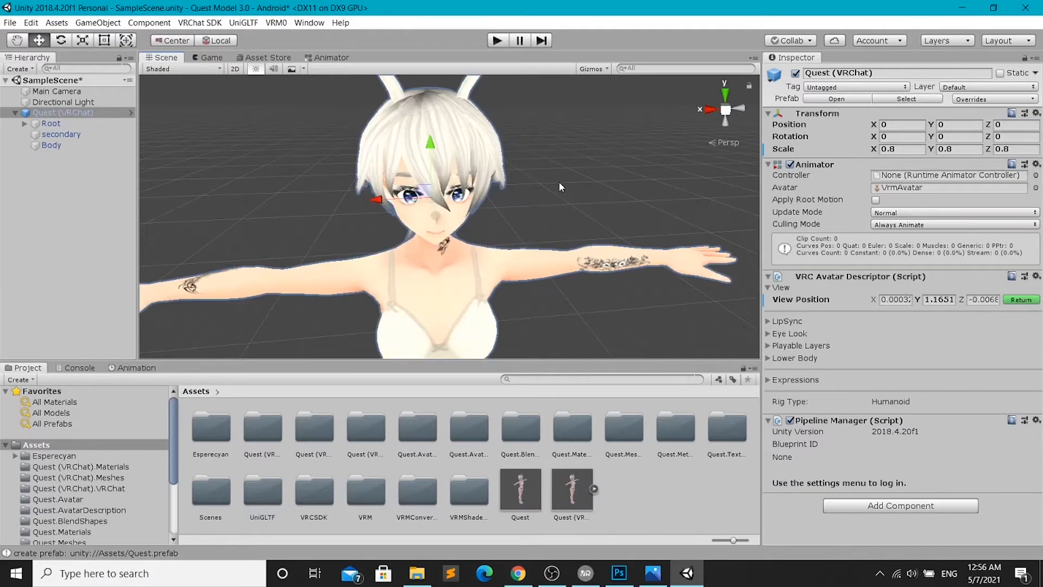
- Move the view position forward to between the eyes, at Y about 1.19 and Z about 0.063, and finish editing it
right_click_drag(558, 181, 408, 211)
left_click_drag(409, 223, 382, 235)
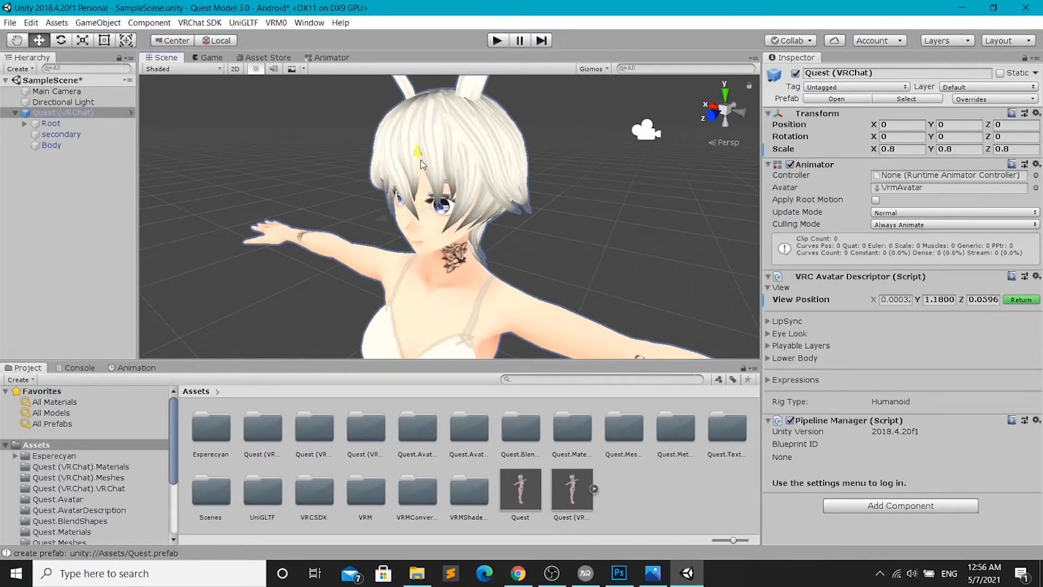
left_click(384, 214)
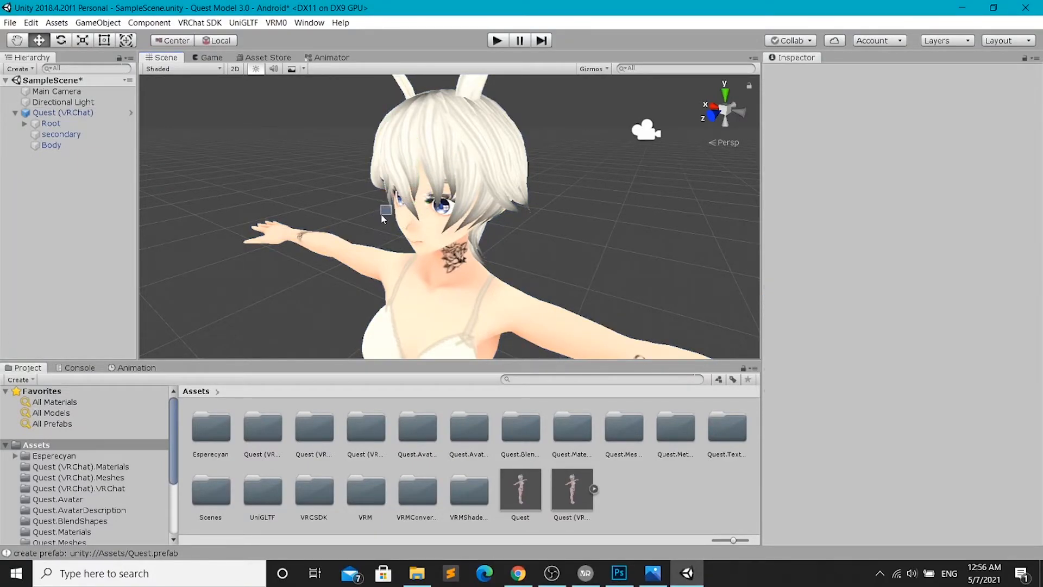
left_click(42, 114)
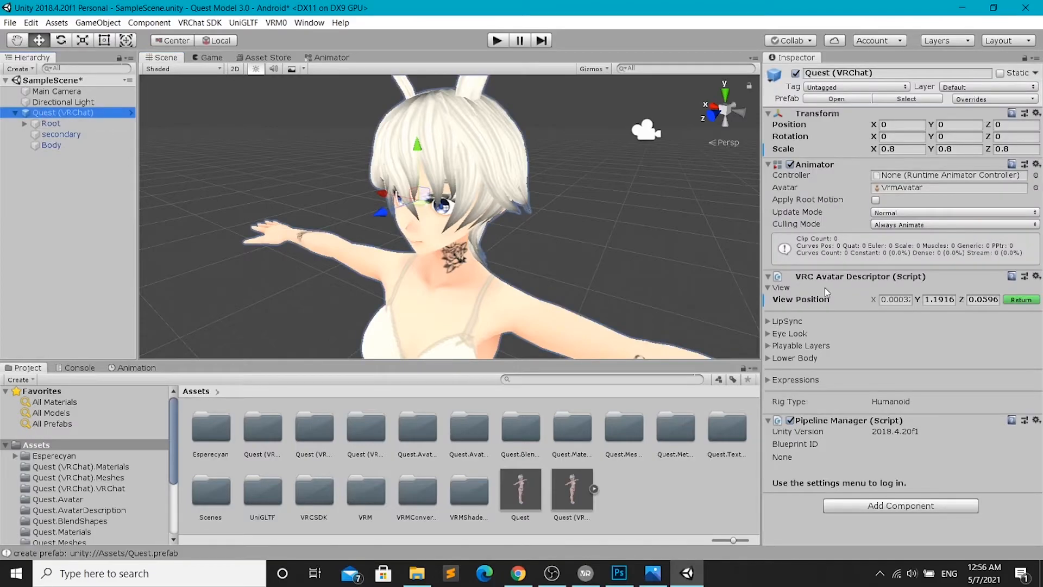
mouse_move(388, 221)
left_mouse_down()
mouse_move(356, 218)
mouse_move(412, 211)
mouse_move(368, 217)
left_mouse_up()
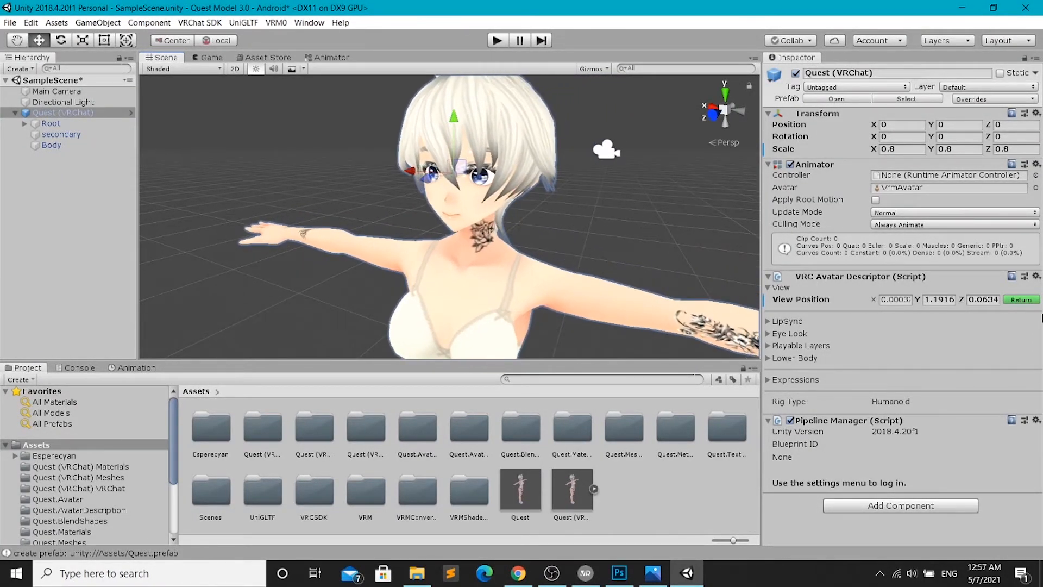
left_click(1022, 301)
scroll(246, 120, "down", 3)
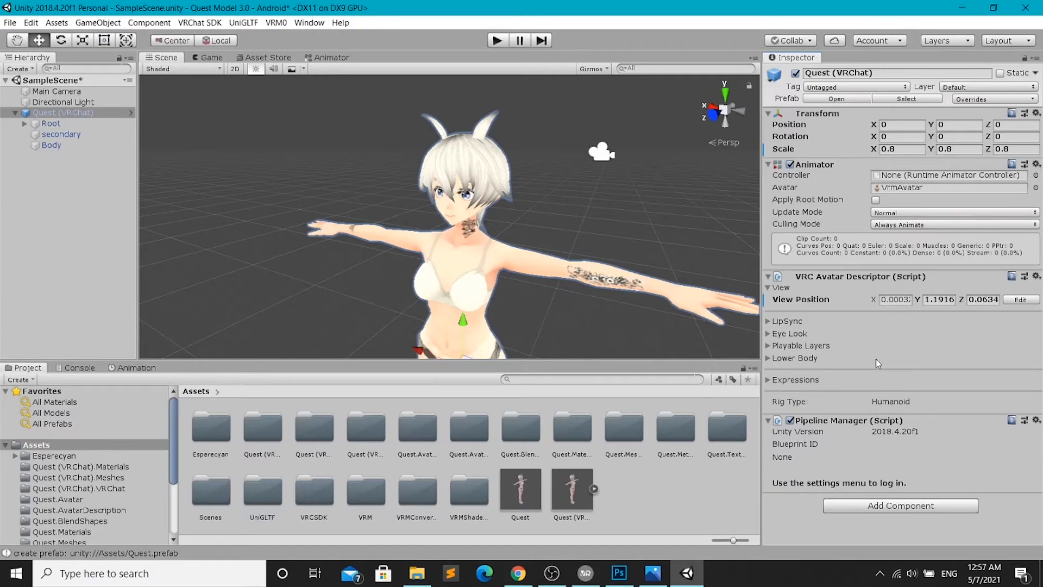
- Review the Eye Look and LipSync settings of the avatar's VRC Avatar Descriptor
left_click(768, 334)
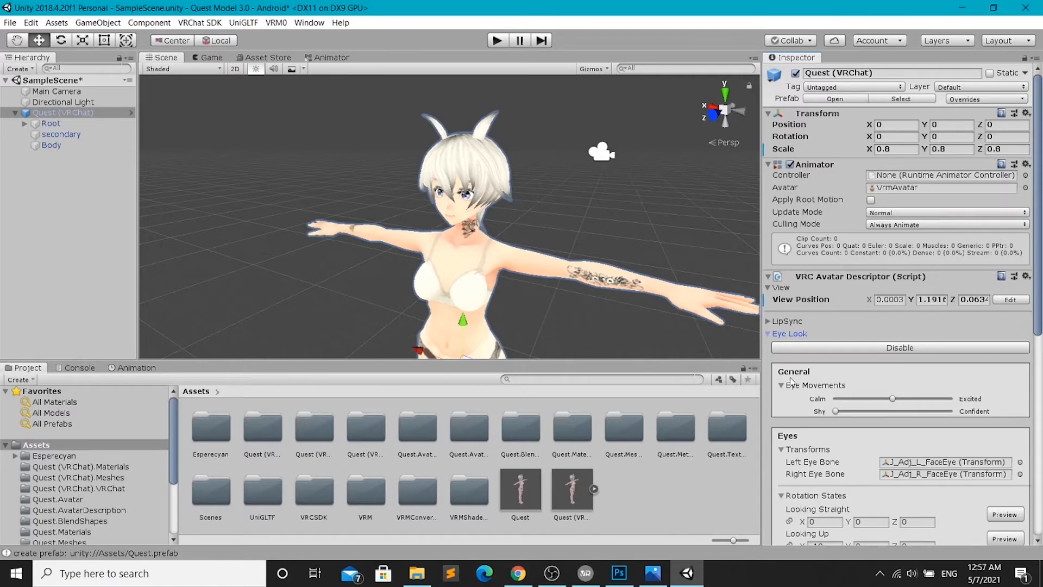
scroll(874, 380, "down", 2)
scroll(874, 380, "down", 8)
scroll(875, 386, "up", 10)
left_click(768, 333)
left_click(768, 321)
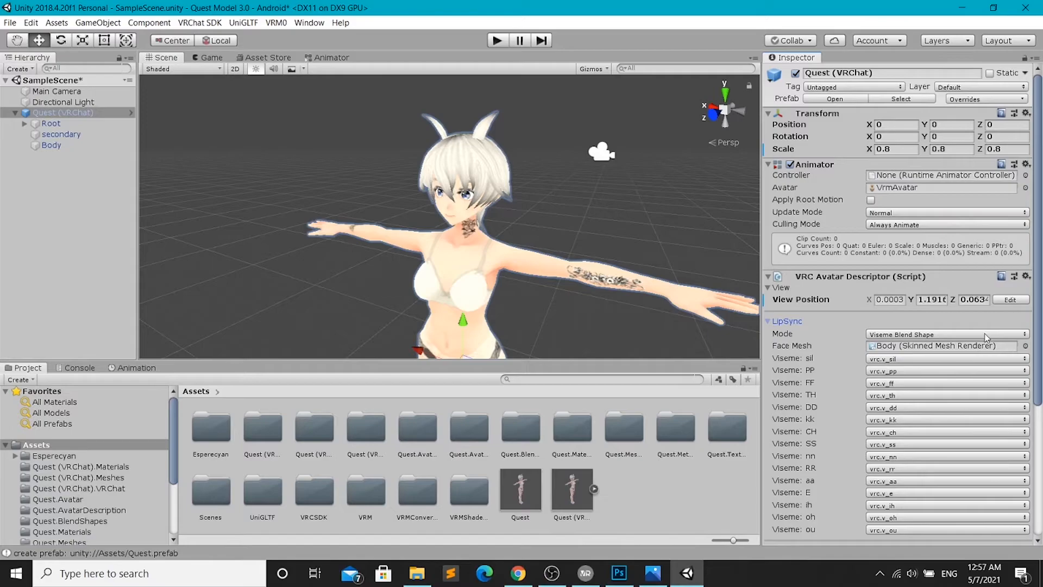
left_click(767, 322)
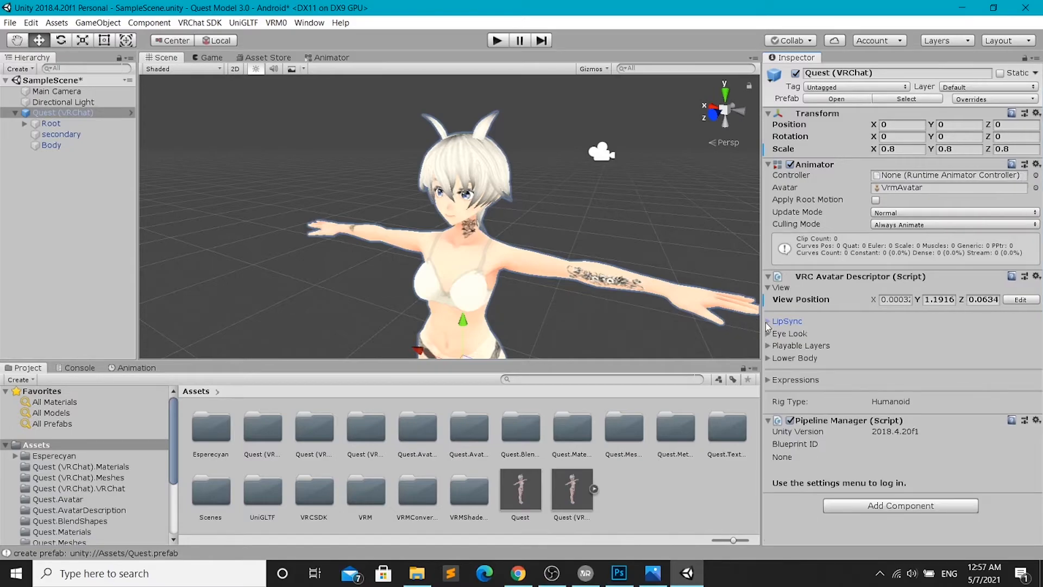
- Open the VRChat SDK control panel and review the Builder's performance warnings for the Quest (VRChat) avatar
left_click(200, 22)
left_click(222, 51)
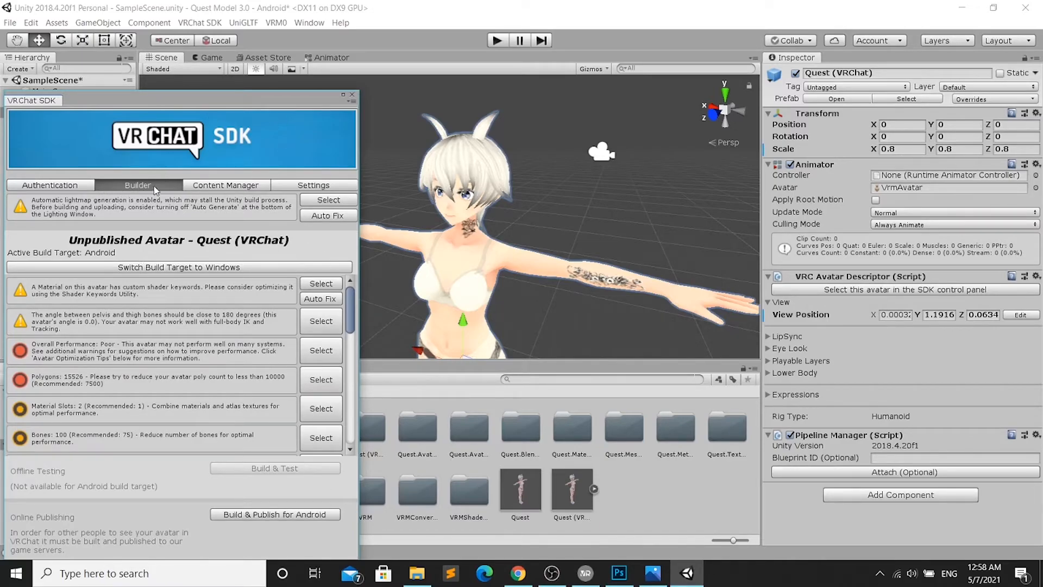
scroll(225, 296, "down", 3)
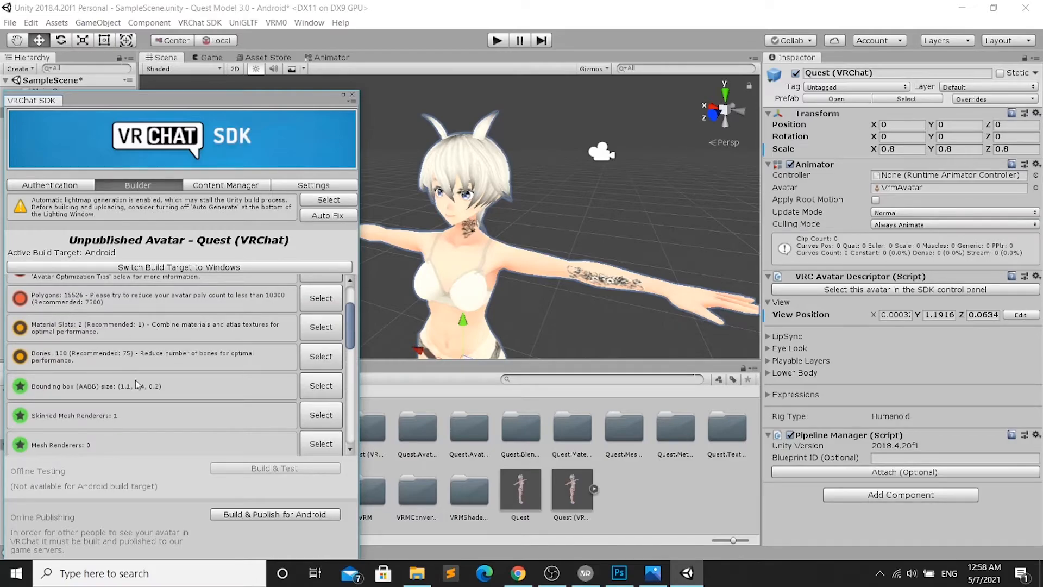
scroll(134, 385, "up", 3)
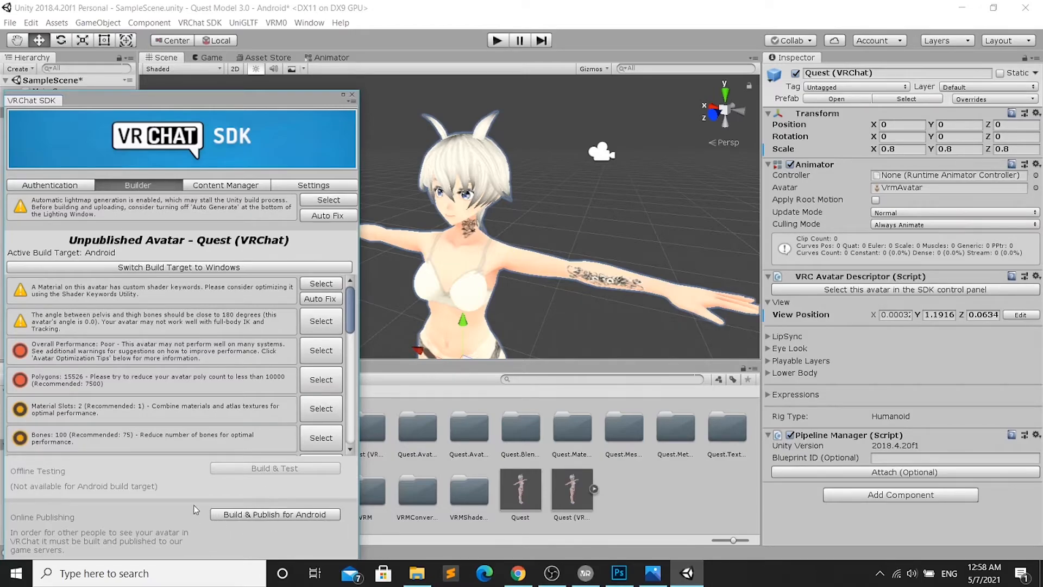
scroll(242, 380, "down", 10)
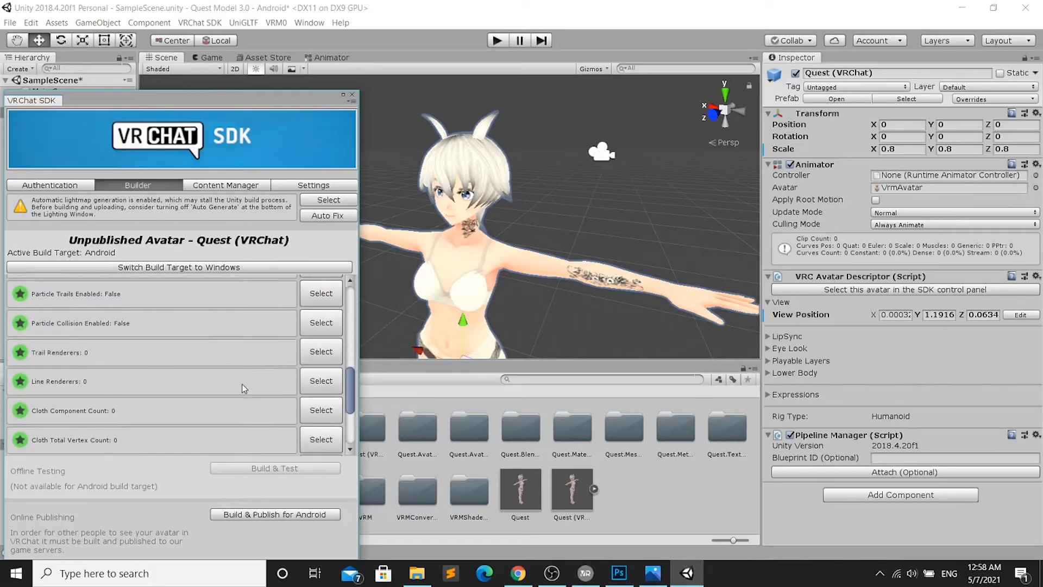
scroll(243, 383, "up", 5)
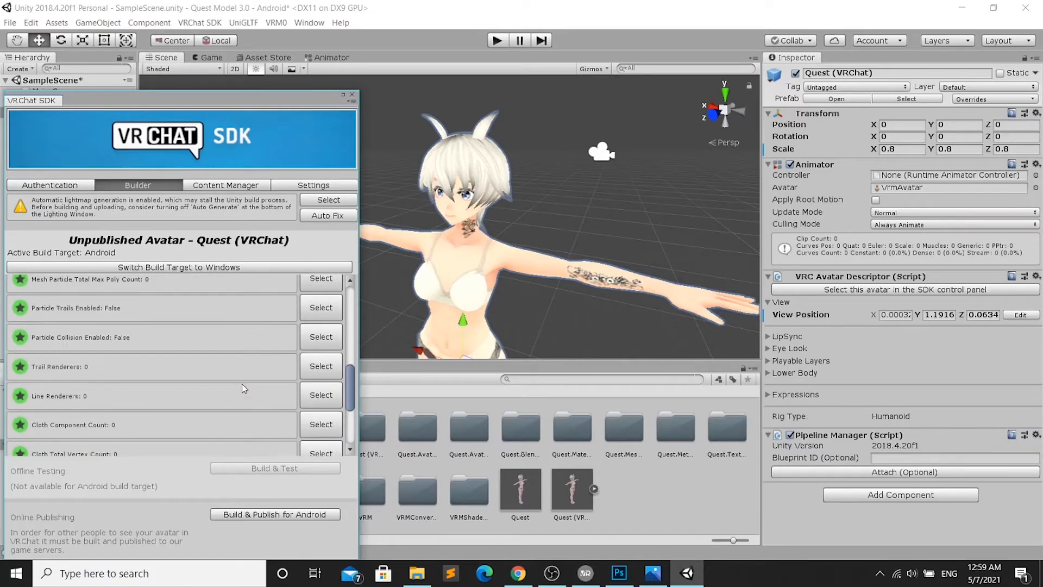
- Build and publish the avatar for Android, filling in the name Quest Model 3.0 and the content rights confirmation
left_click(281, 517)
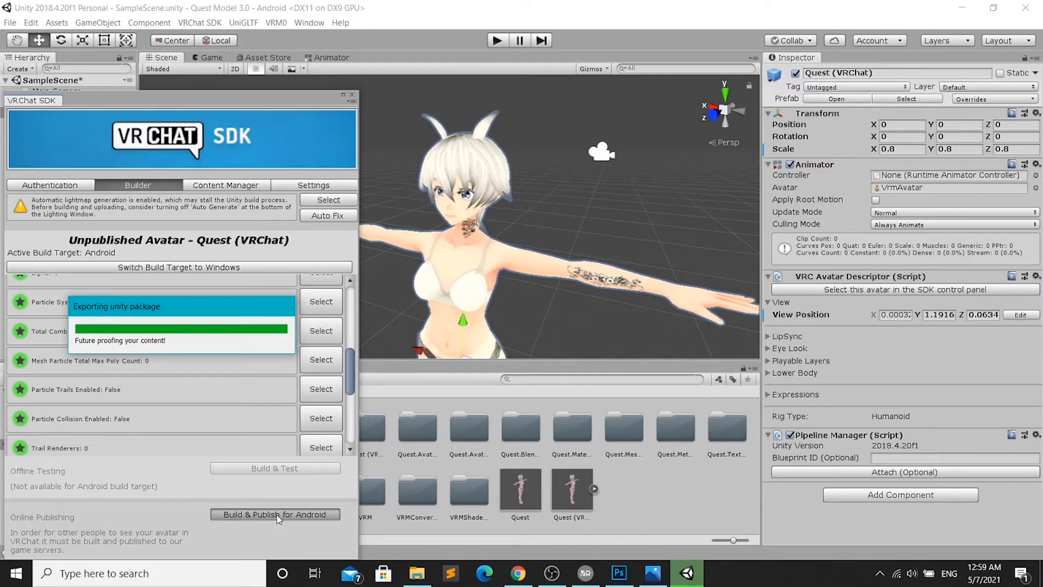
left_click_drag(139, 99, 35, 140)
left_click(309, 158)
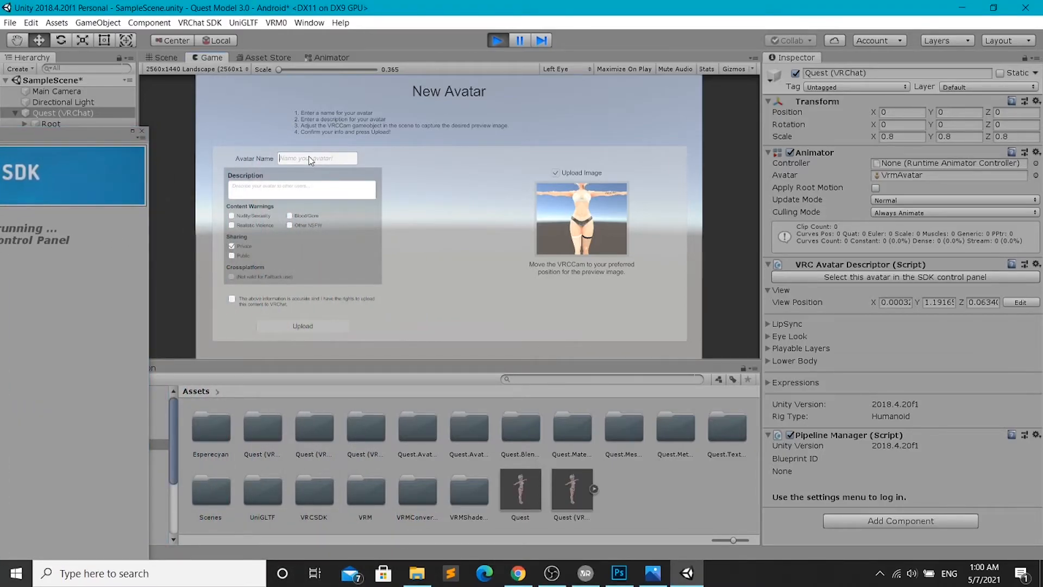
type("Quest Model 3.0")
left_click(231, 298)
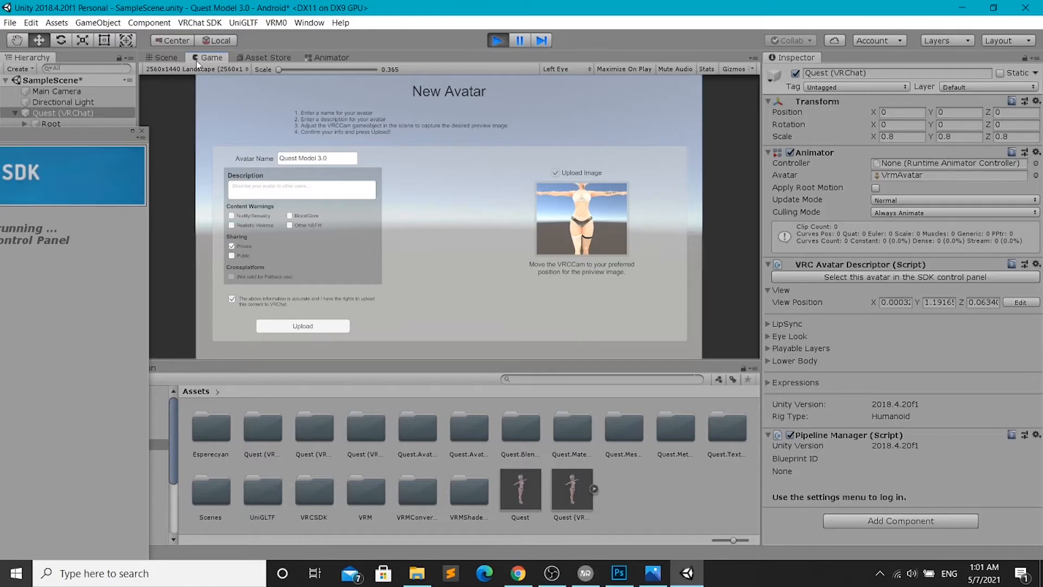
- Move VRCCam in the scene to about Y 1.039 and Z 0.602, framing the avatar's head and upper body for the preview image
left_click(167, 61)
scroll(276, 310, "down", 2)
right_click_drag(276, 309, 346, 294)
middle_click_drag(289, 271, 337, 191)
right_click_drag(337, 192, 418, 187)
scroll(416, 187, "down", 8)
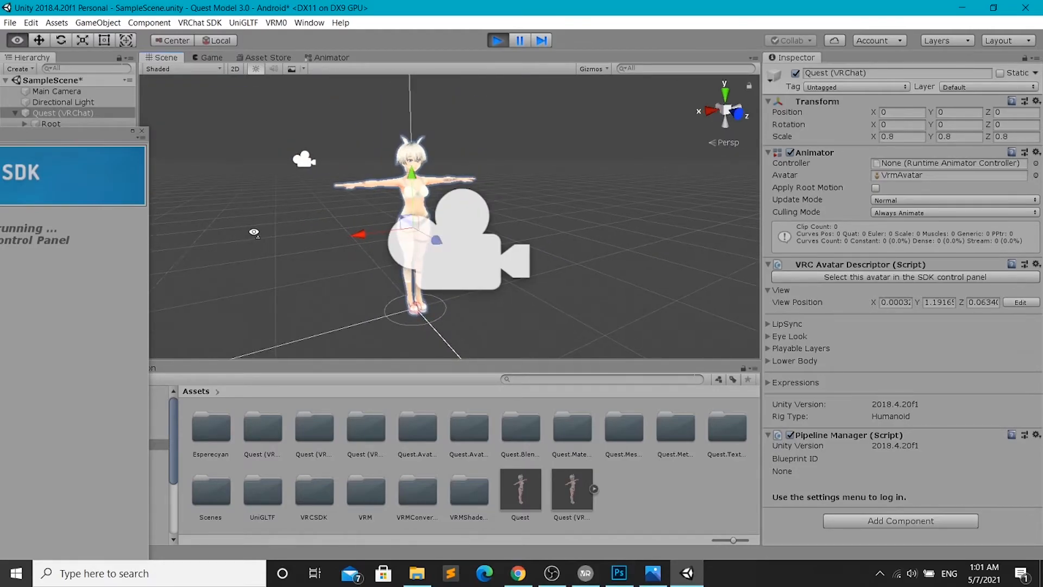
right_click_drag(253, 232, 521, 232)
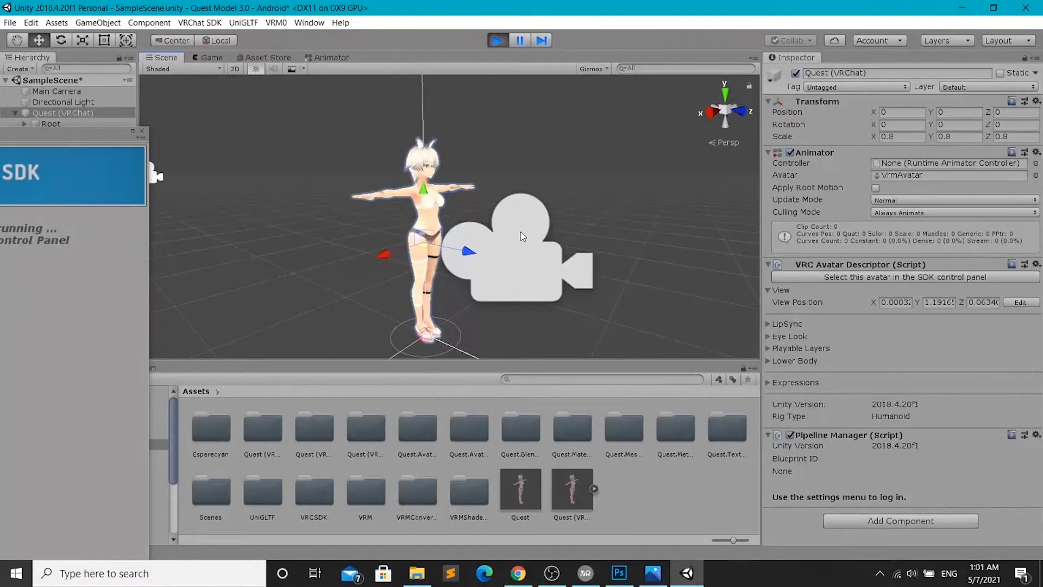
left_click(552, 289)
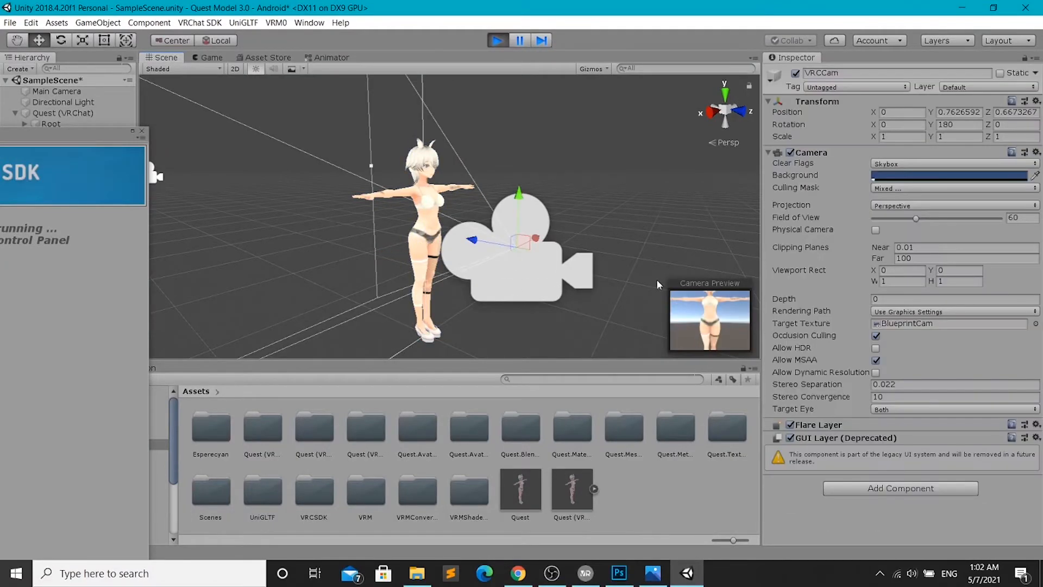
left_click_drag(520, 198, 520, 151)
left_click_drag(472, 198, 467, 195)
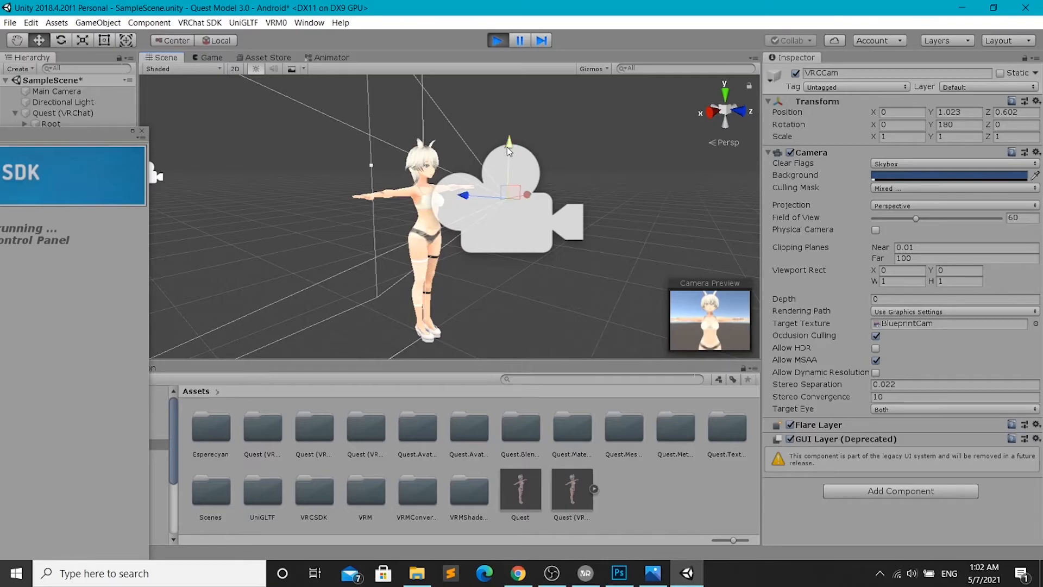
left_click_drag(507, 146, 492, 130)
- Return to the New Avatar form and upload Quest Model 3.0 to VRChat
left_click(212, 57)
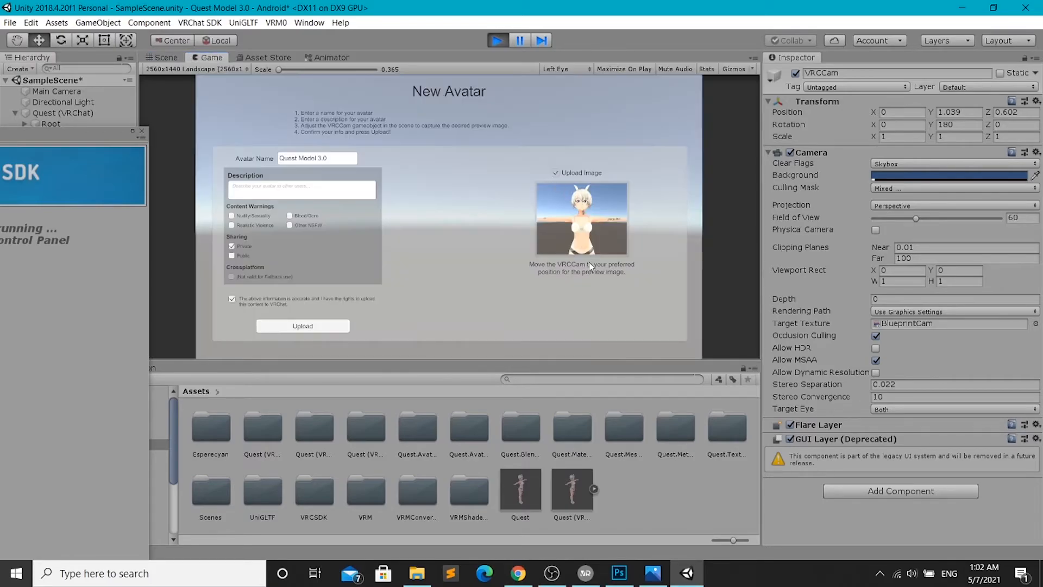
left_click(305, 326)
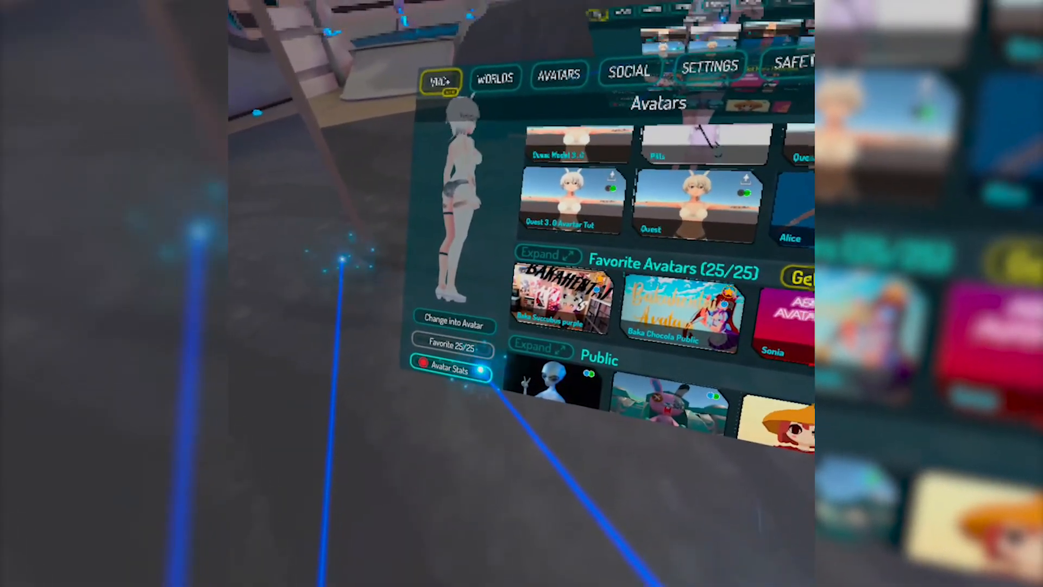
- Read through the uploaded avatar's performance statistics in VRChat, from download size and polygons to physics and audio sources
scroll(594, 260, "up", 2)
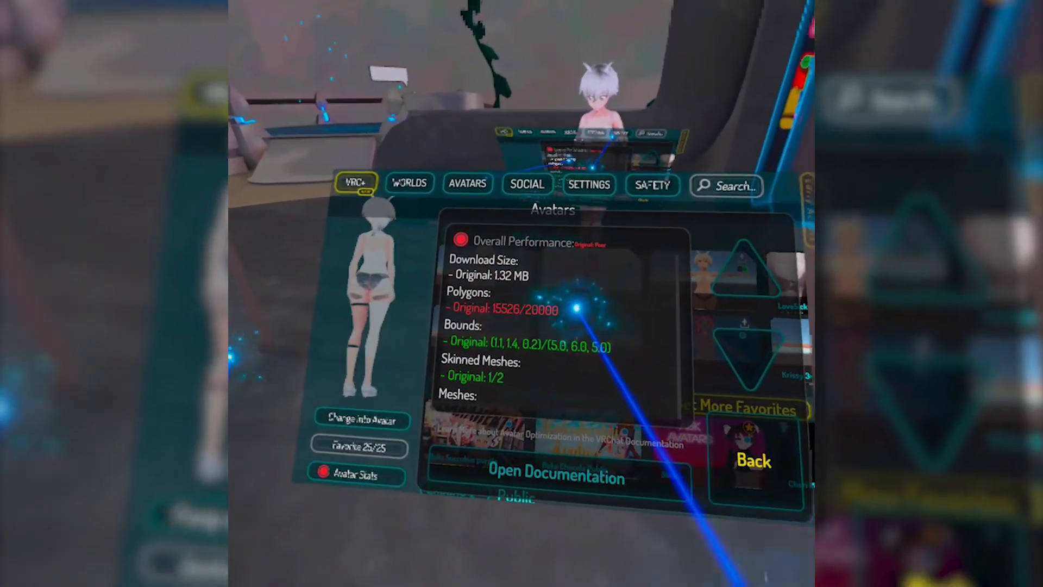
left_click_drag(575, 308, 575, 330)
left_click_drag(508, 267, 517, 296)
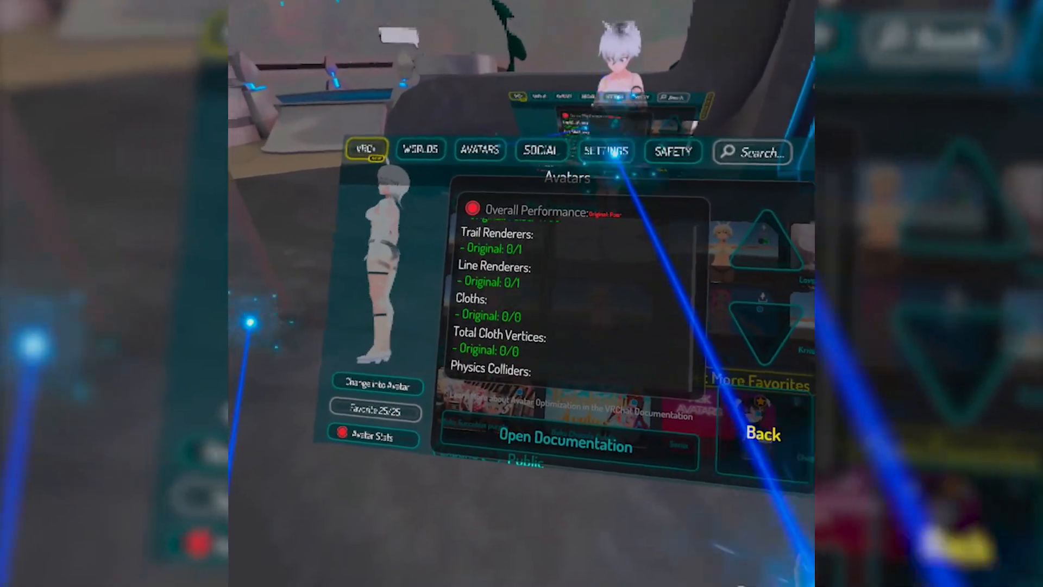
scroll(592, 345, "down", 2)
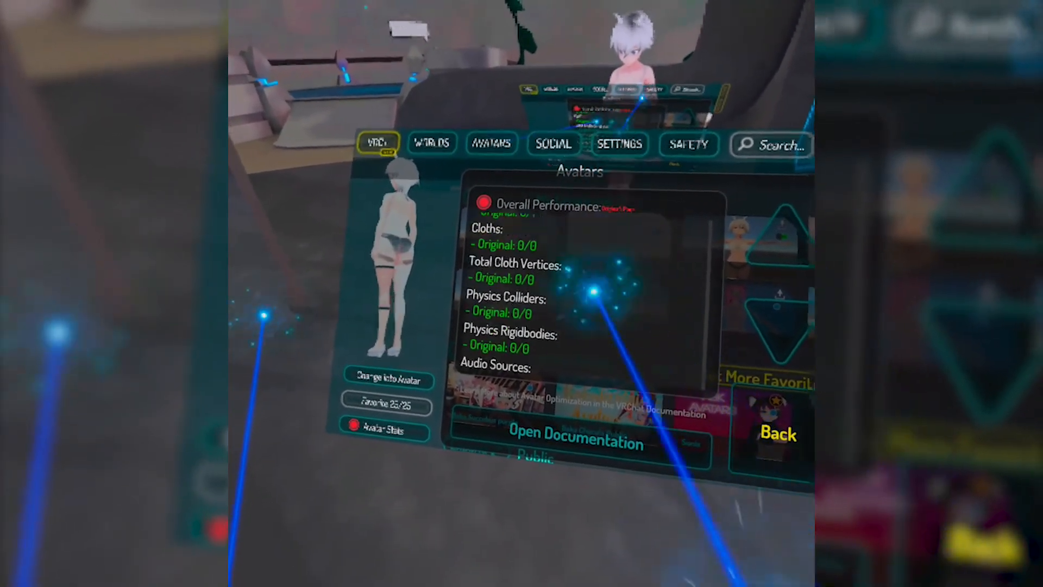
scroll(570, 337, "up", 2)
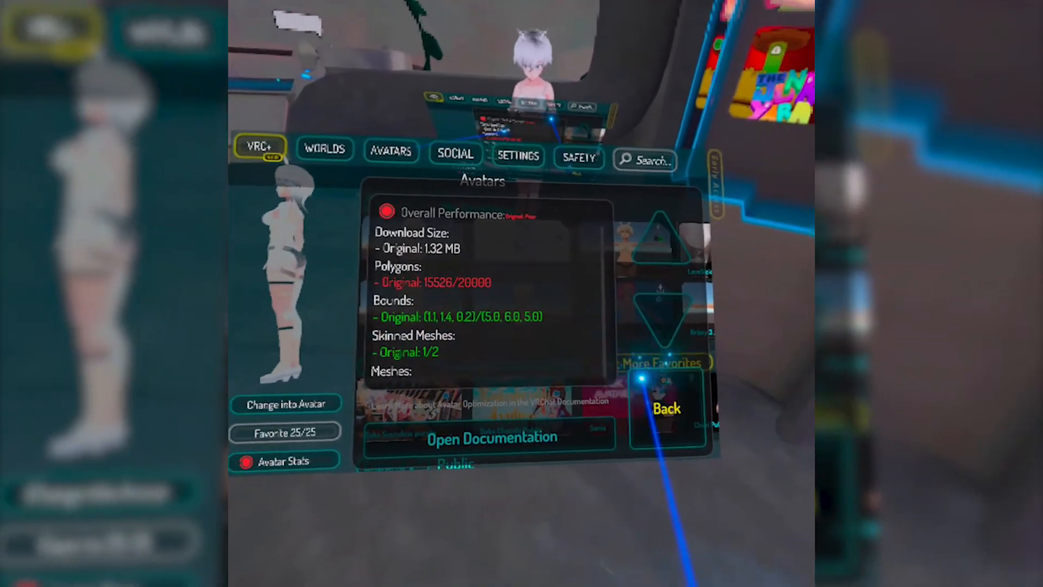
key("Escape")
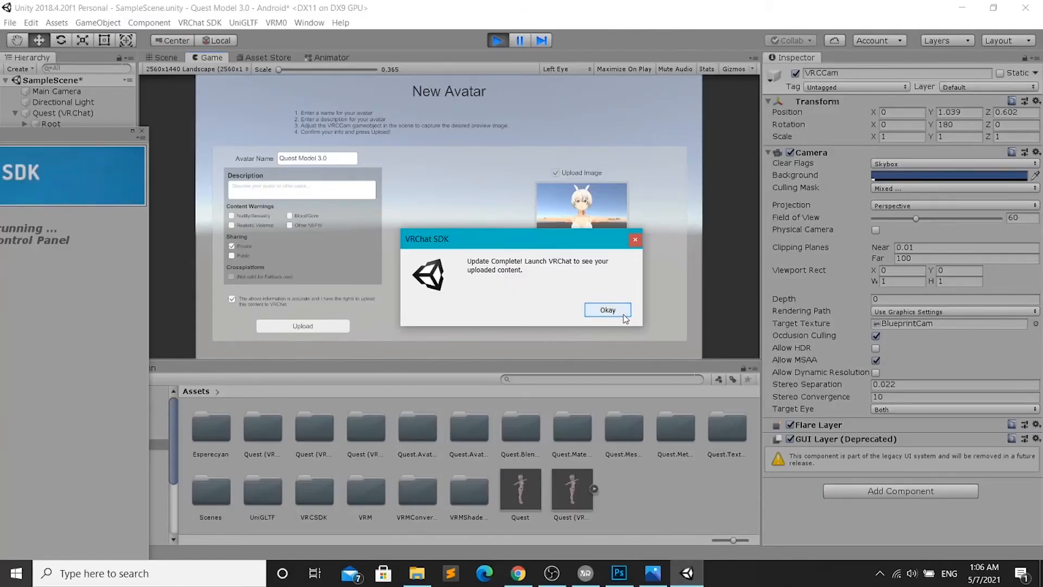
- Acknowledge the VRChat SDK's upload completion dialog in Unity
left_click(623, 313)
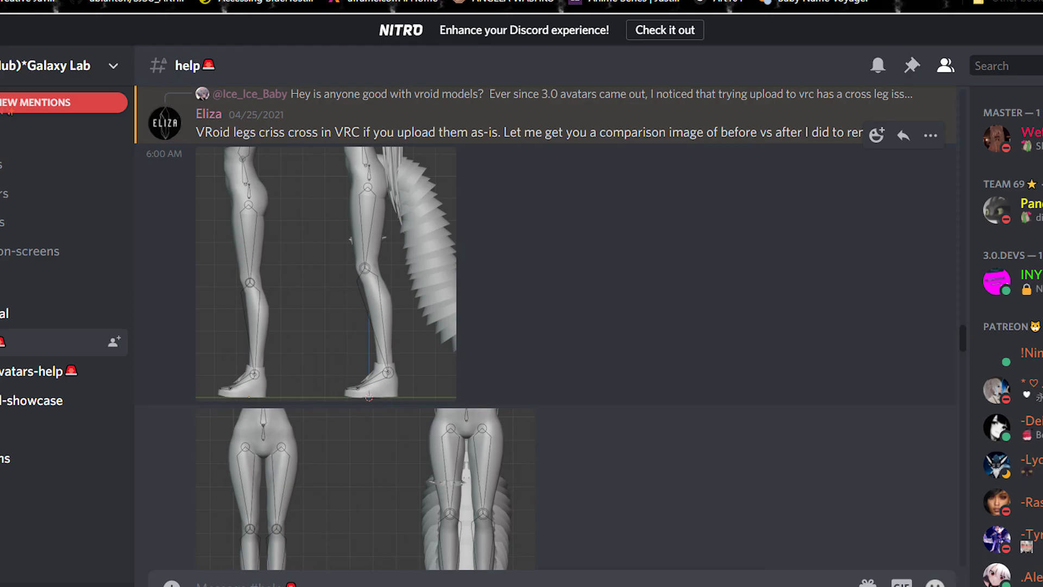
- Switch to Discord and read the help channel's advice on fixing VRoid legs that cross in VRChat
scroll(543, 326, "down", 5)
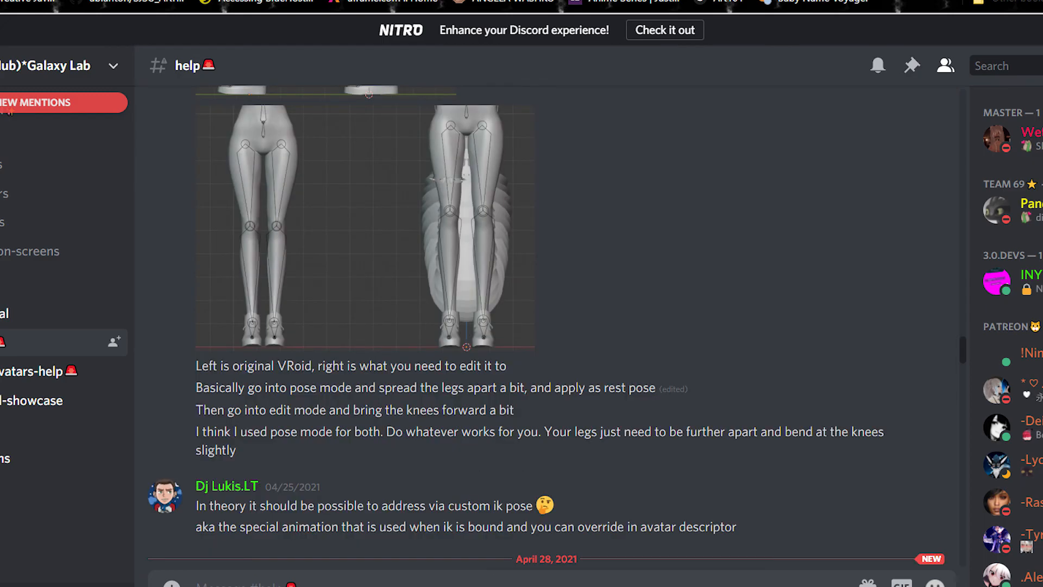